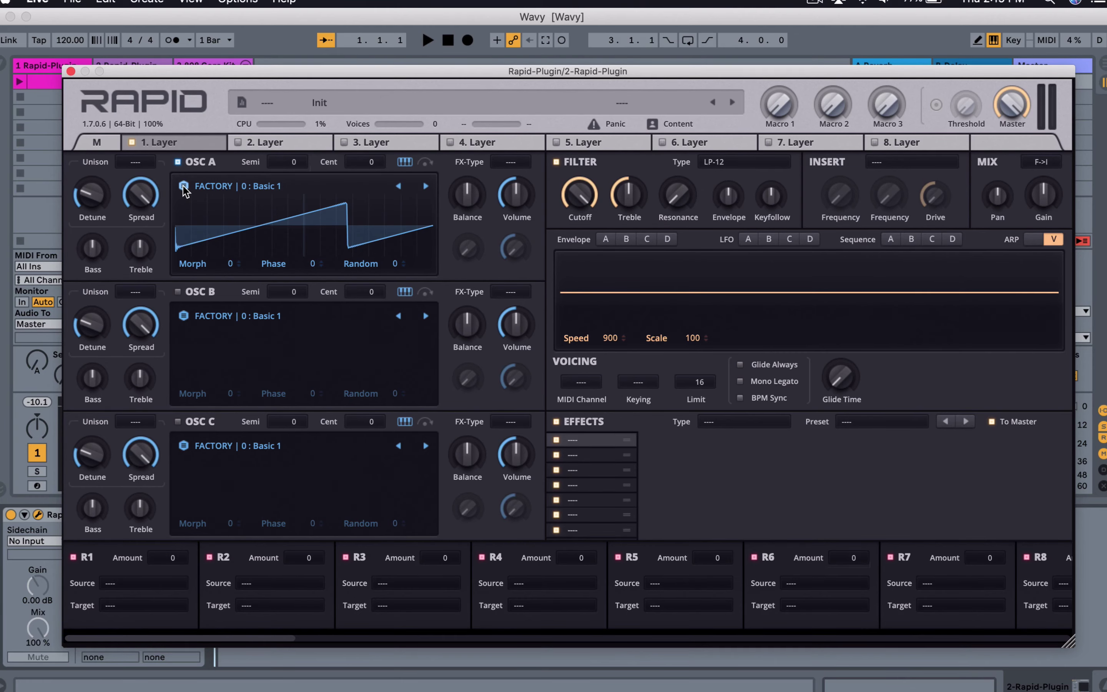
Step: Add Lokomotiv_VCV.wav to the files to import into the Test1 sound library for oscillator A
click(183, 188)
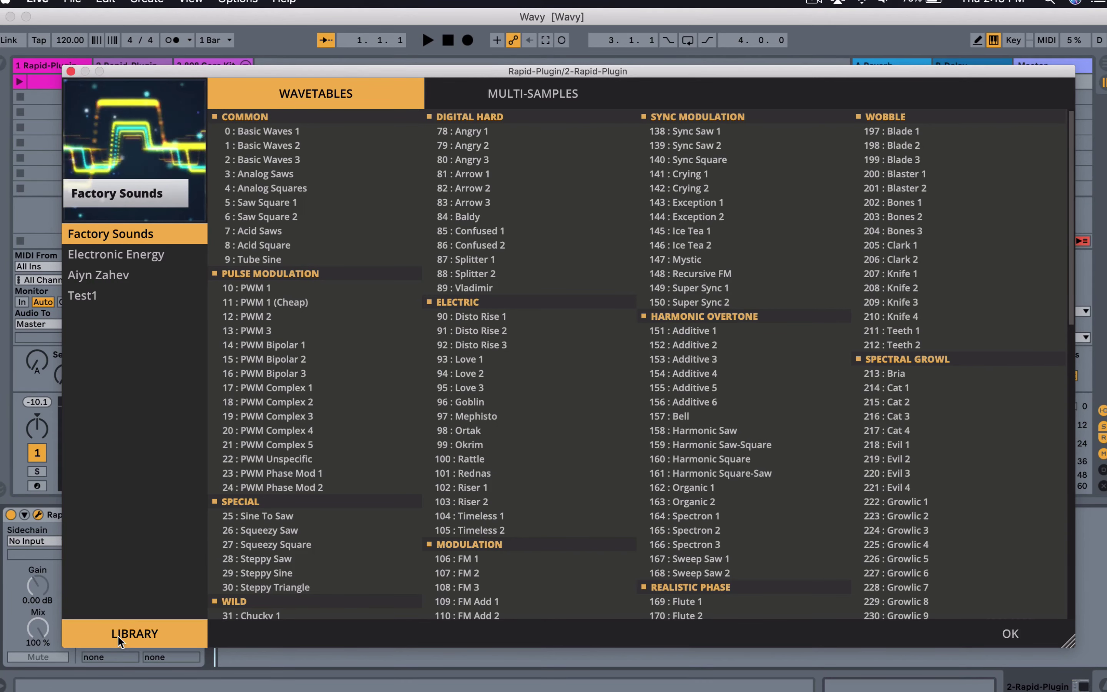
click(105, 297)
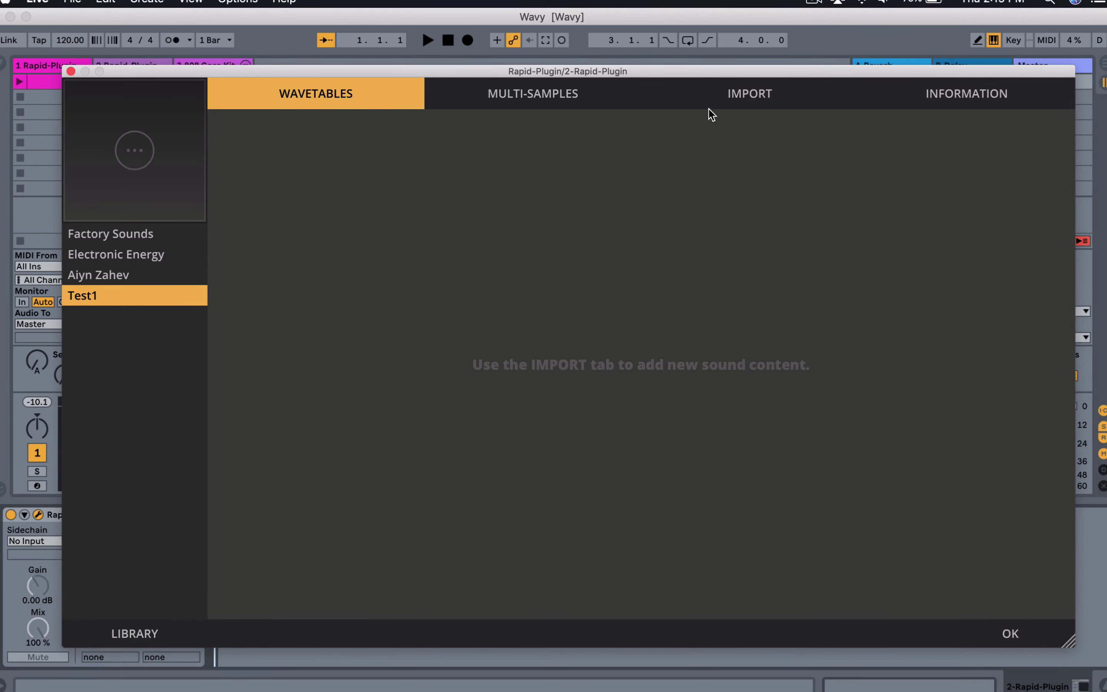
click(719, 101)
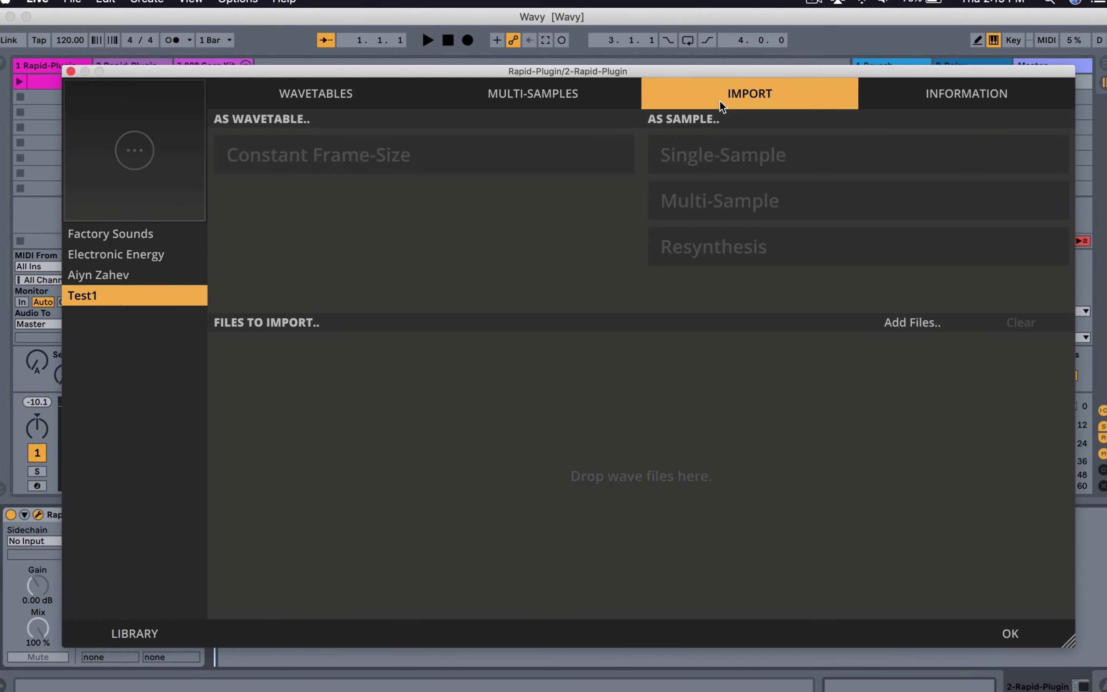
click(892, 322)
key(space)
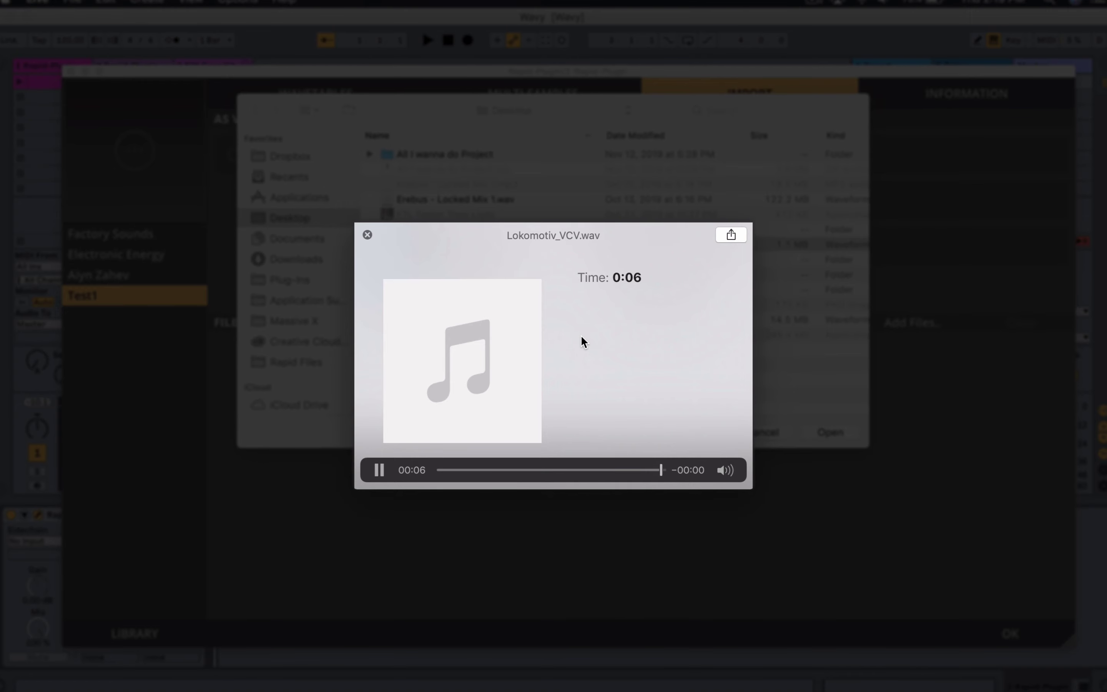
key(Return)
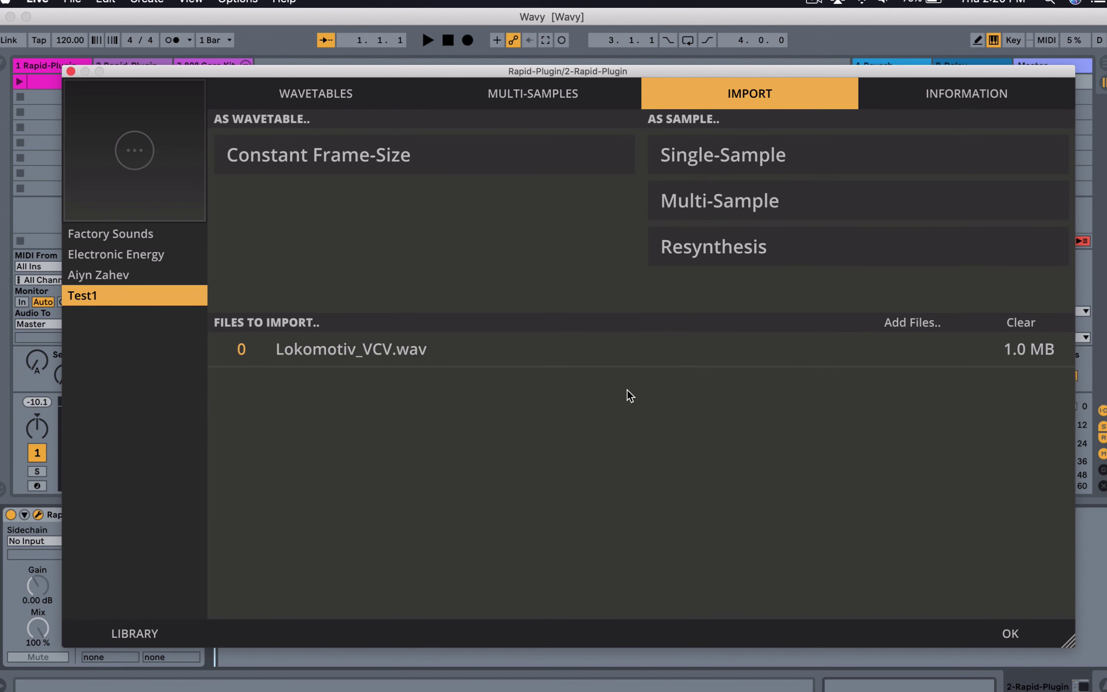
Step: Import the file using Resynthesis with root note C4, load it into oscillator A and audition it
click(696, 249)
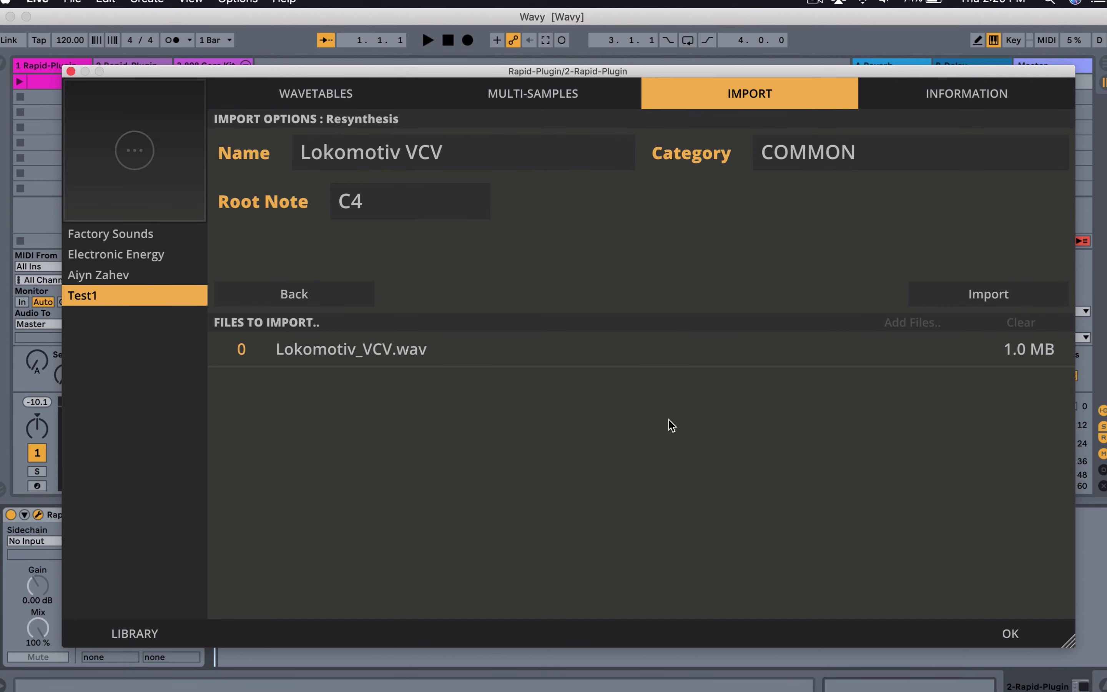
click(958, 291)
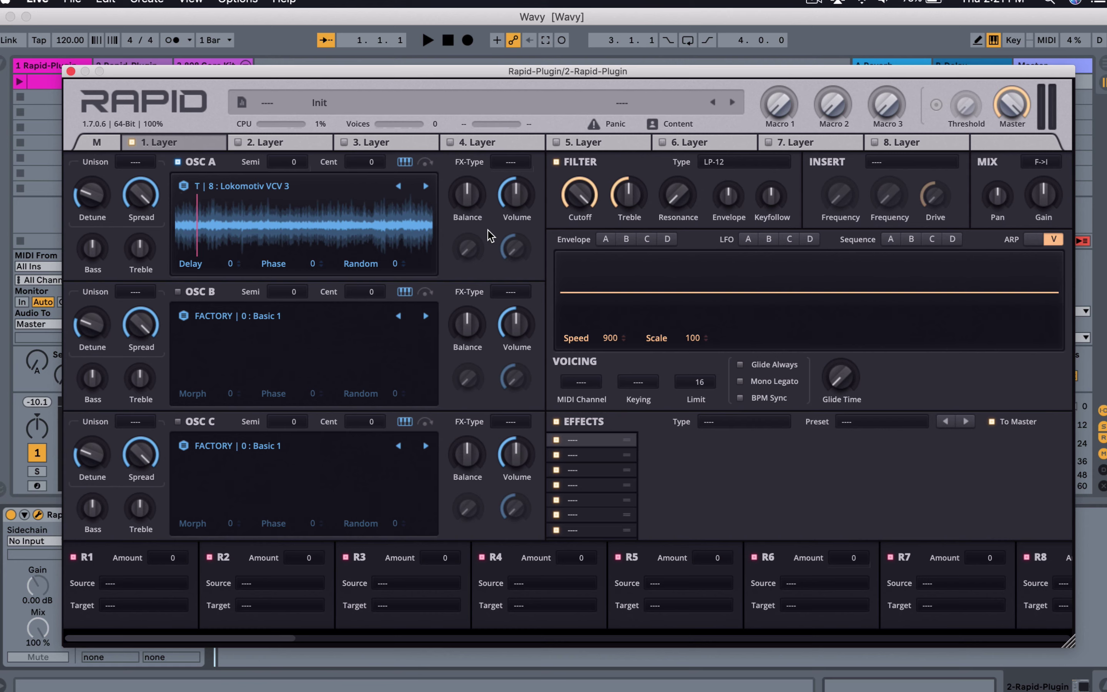
key(a)
Step: Set oscillator A's unison to 6 voices and its Random start amount to 100
click(136, 167)
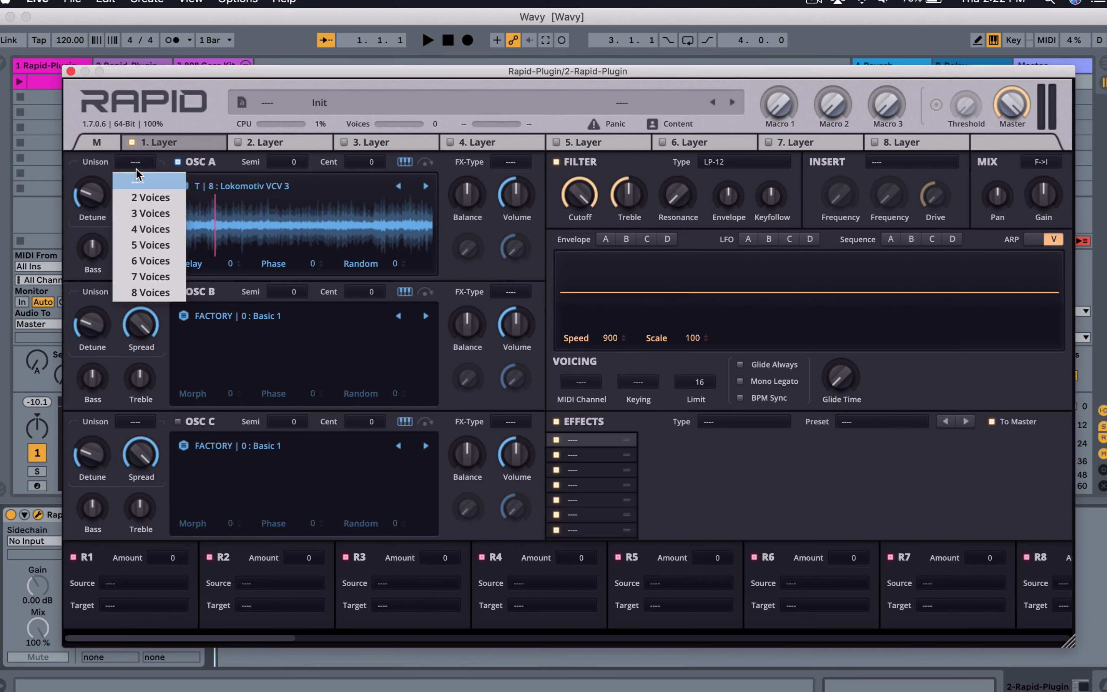
click(161, 262)
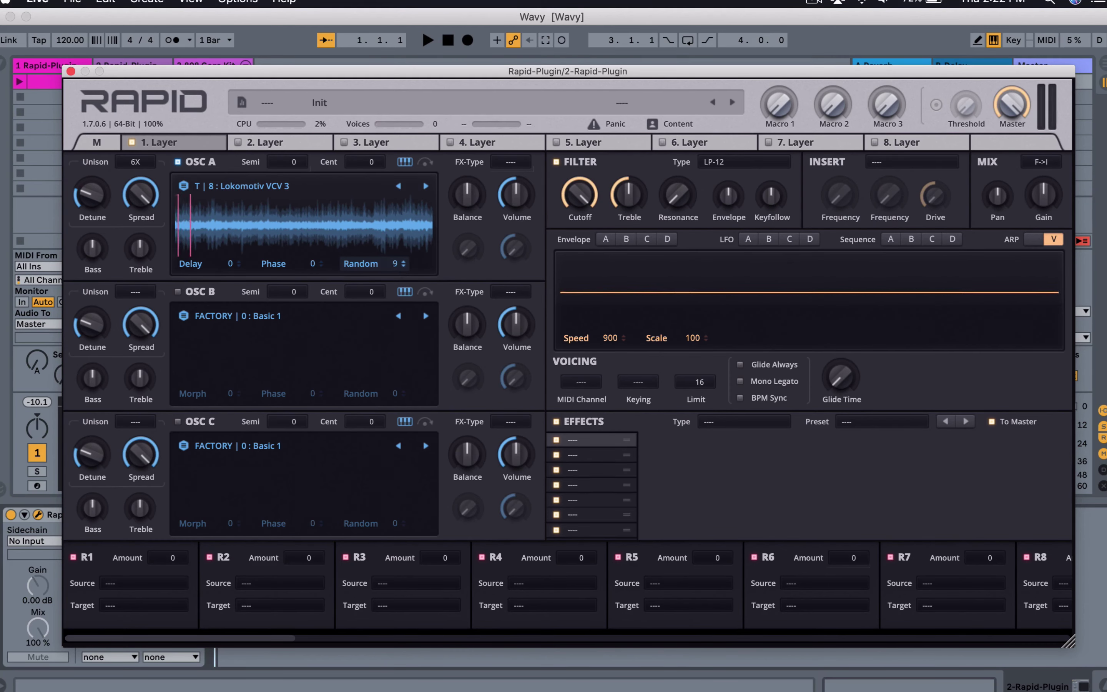
drag(397, 268, 398, 238)
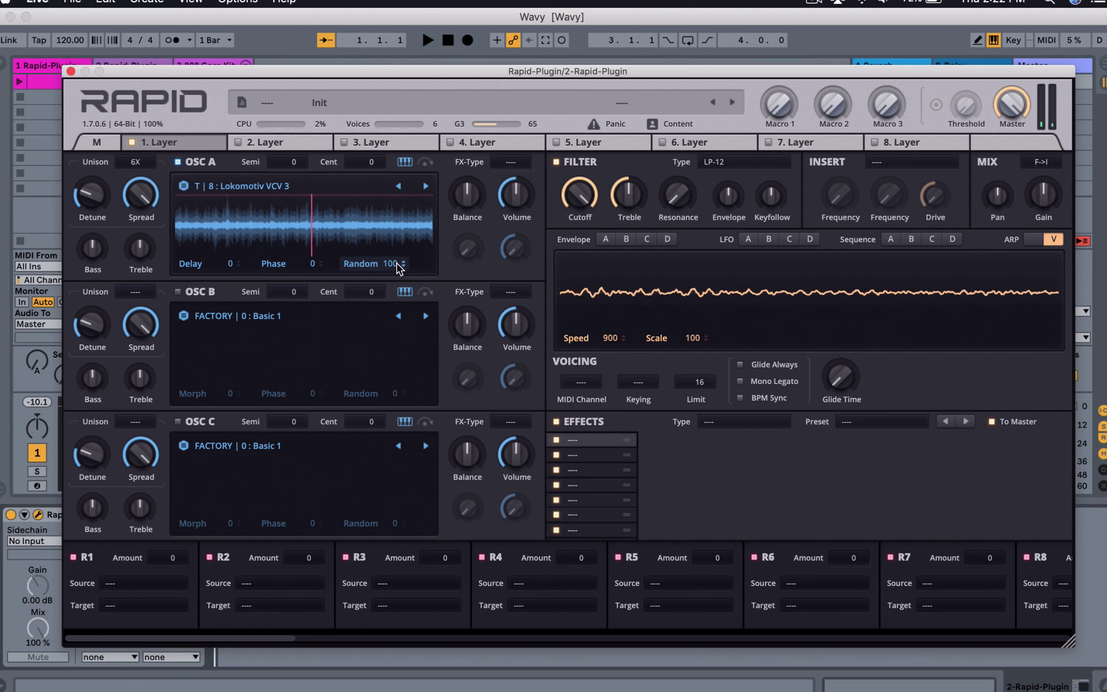
Step: Set volume envelope A's attack to about 654 ms and its release to about 2.93 s
click(604, 239)
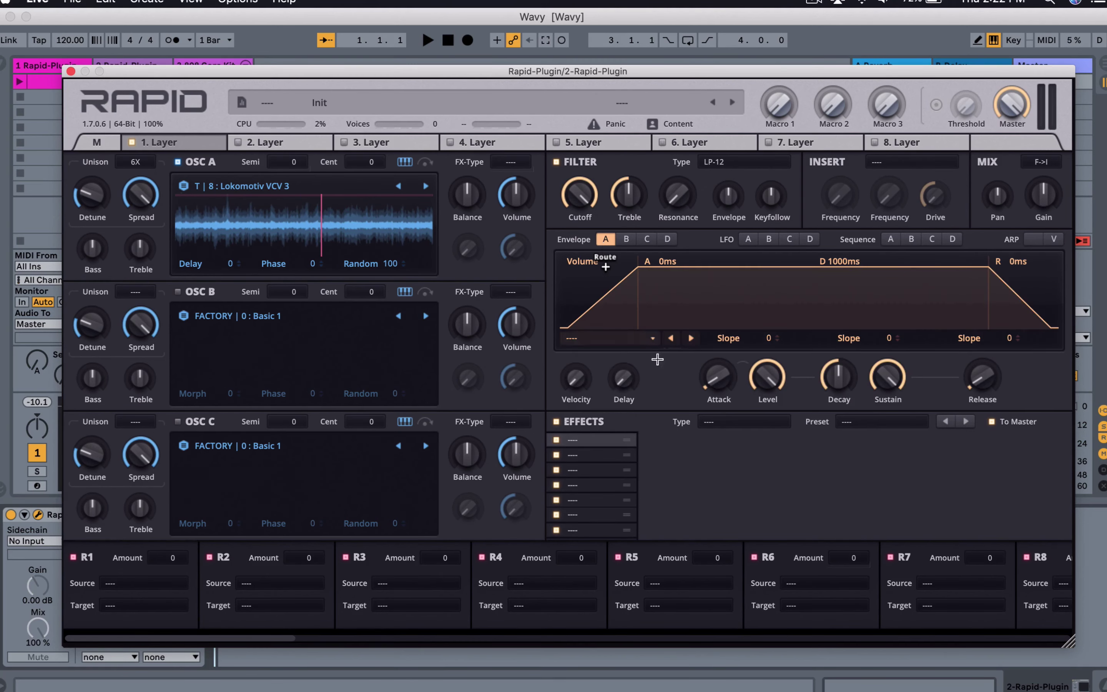
mouse_move(708, 374)
mouse_down()
mouse_move(708, 361)
mouse_move(708, 374)
mouse_up()
drag(965, 384, 965, 372)
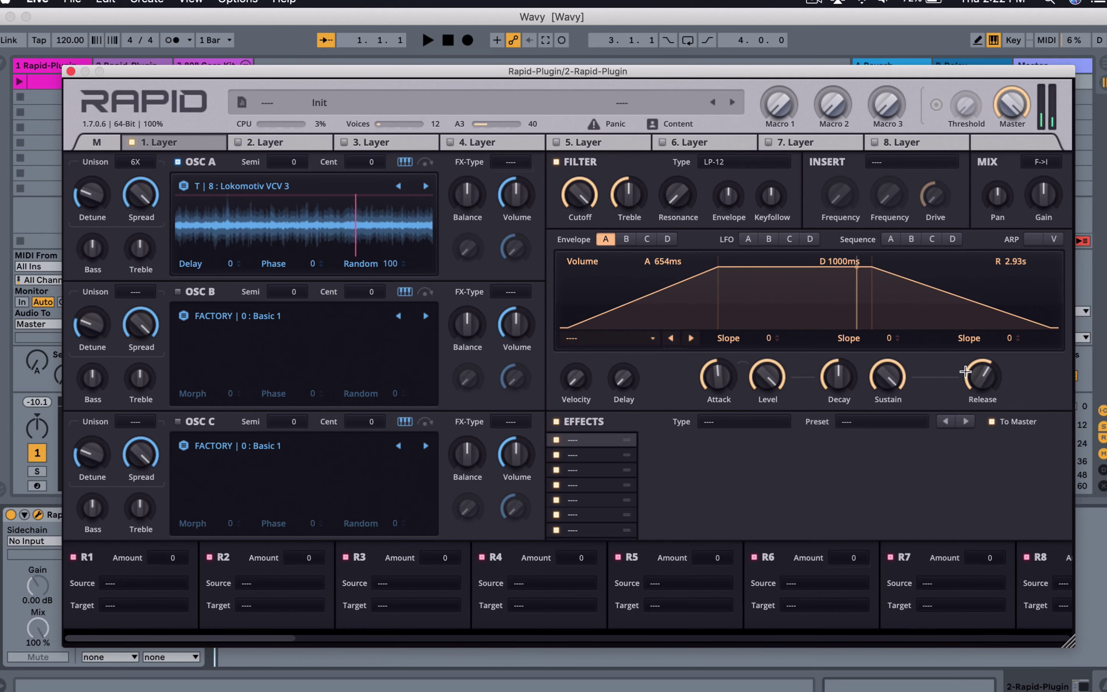
Step: Switch layer 1's filter type to LP-Pro-12, raise its feedback and lower its cutoff moderately
click(732, 162)
click(755, 253)
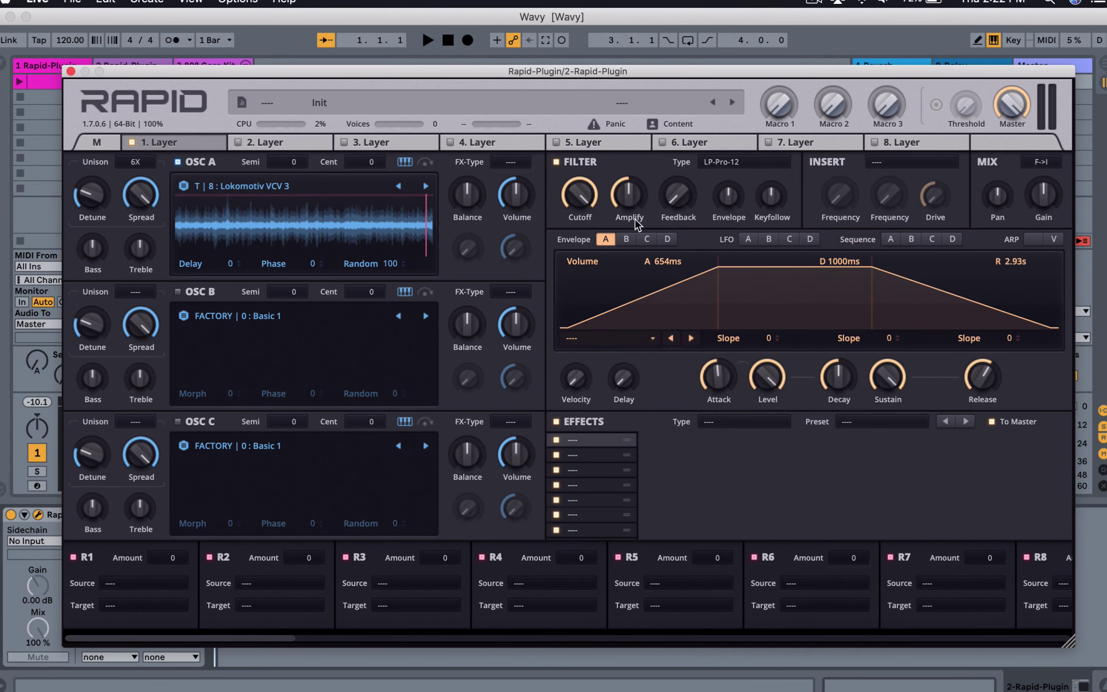
drag(671, 201, 671, 211)
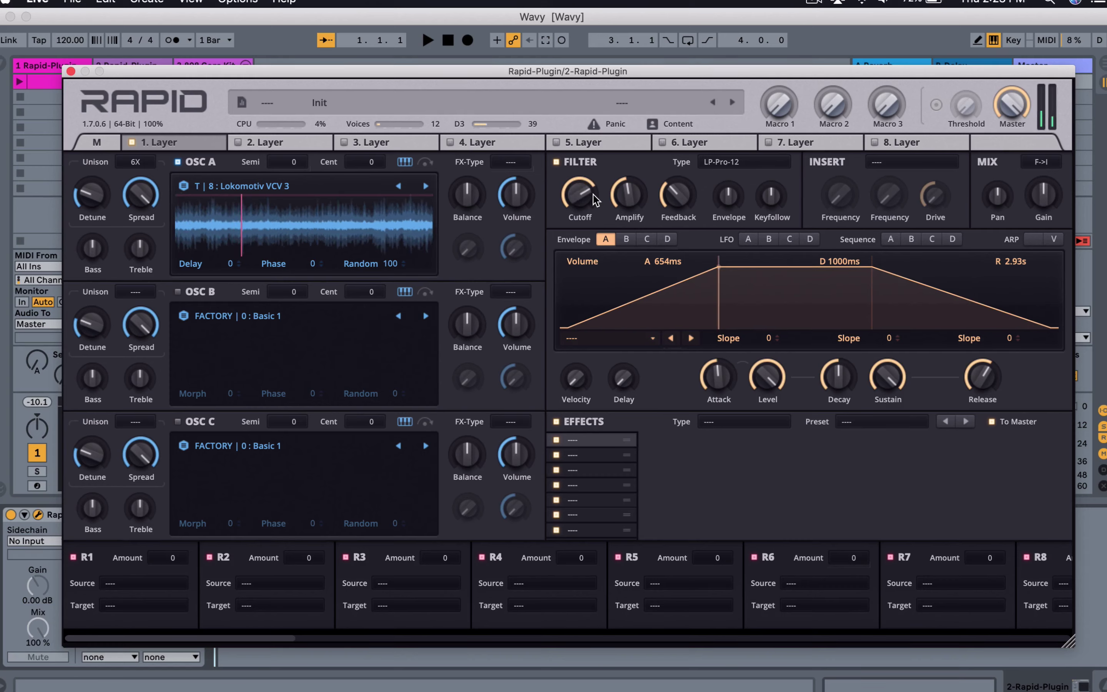
Step: Add a Highpass 12dB insert to layer 1 and raise its cutoff to thin out the lows
click(889, 167)
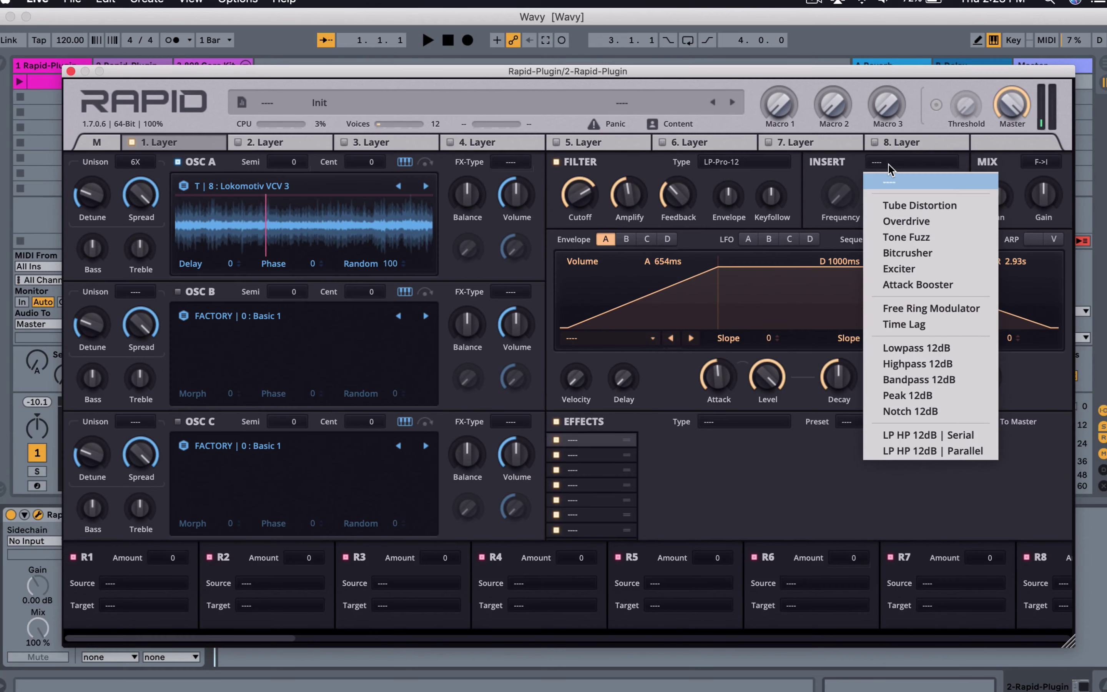
click(899, 362)
drag(840, 195, 840, 276)
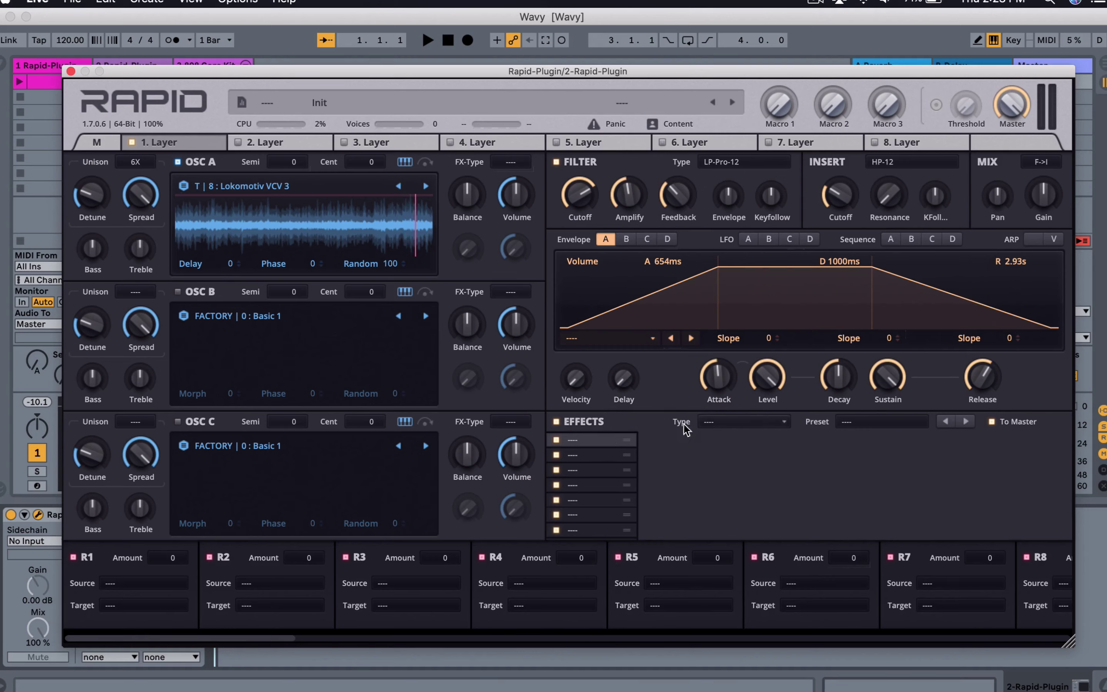
Step: Add a Send effect to layer 1 with its layer 2 amount turned fully up
click(712, 420)
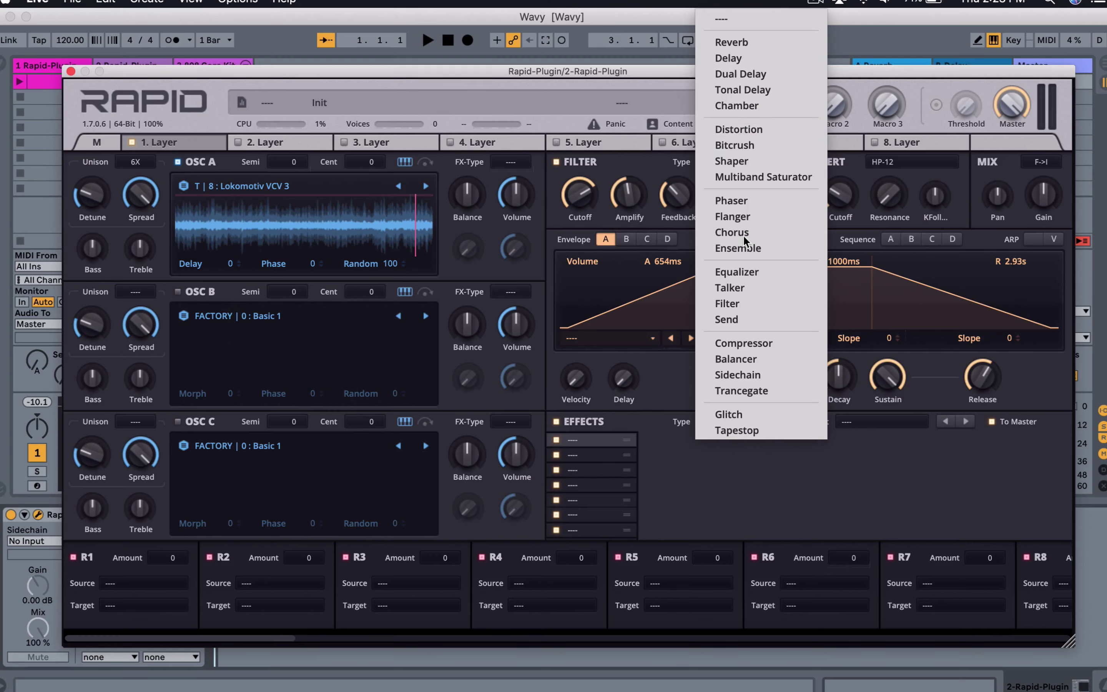
click(727, 319)
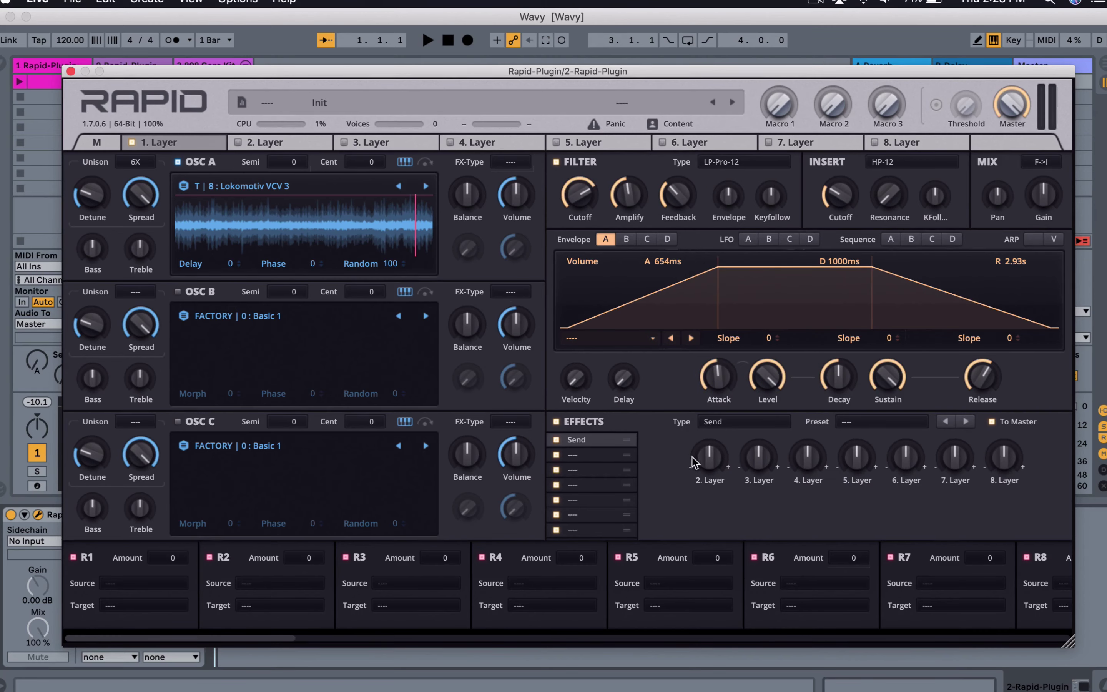
drag(709, 456, 709, 439)
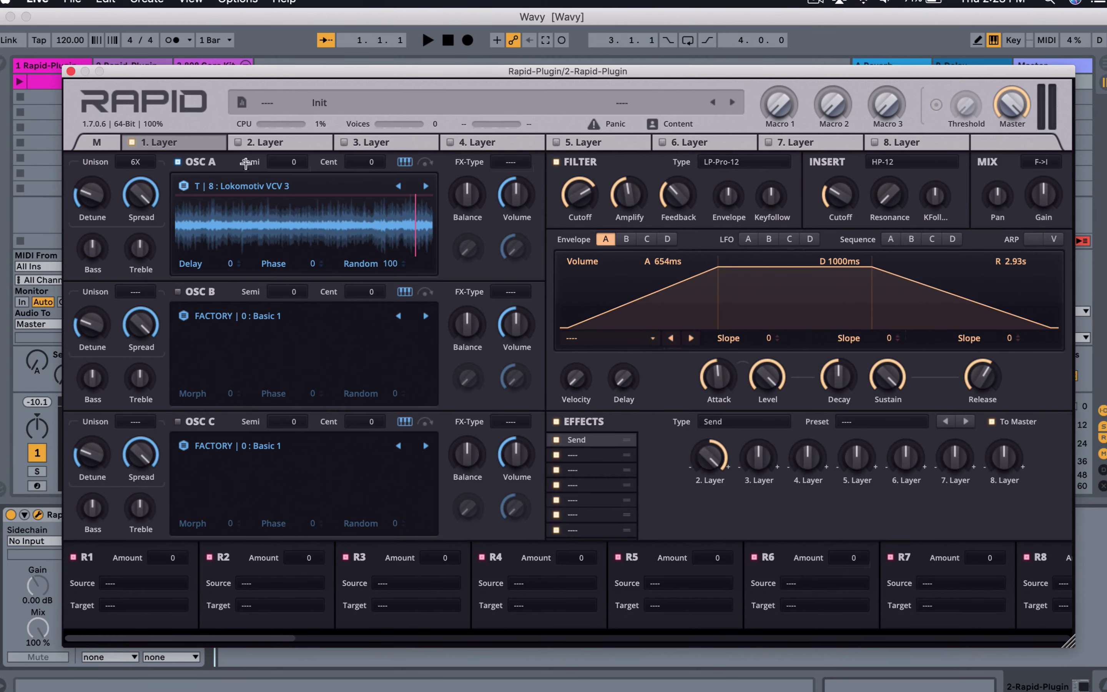
Step: Enable layer 2, add a Glitch effect in its first effect slot and audition it with a few notes
click(266, 146)
click(238, 142)
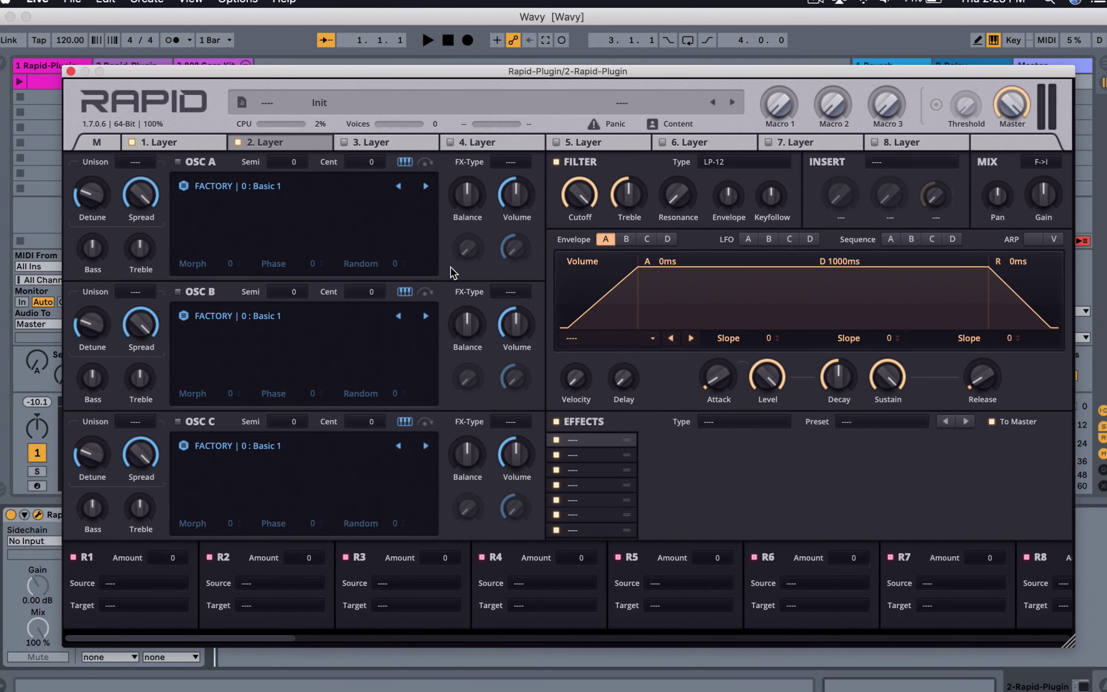
click(706, 425)
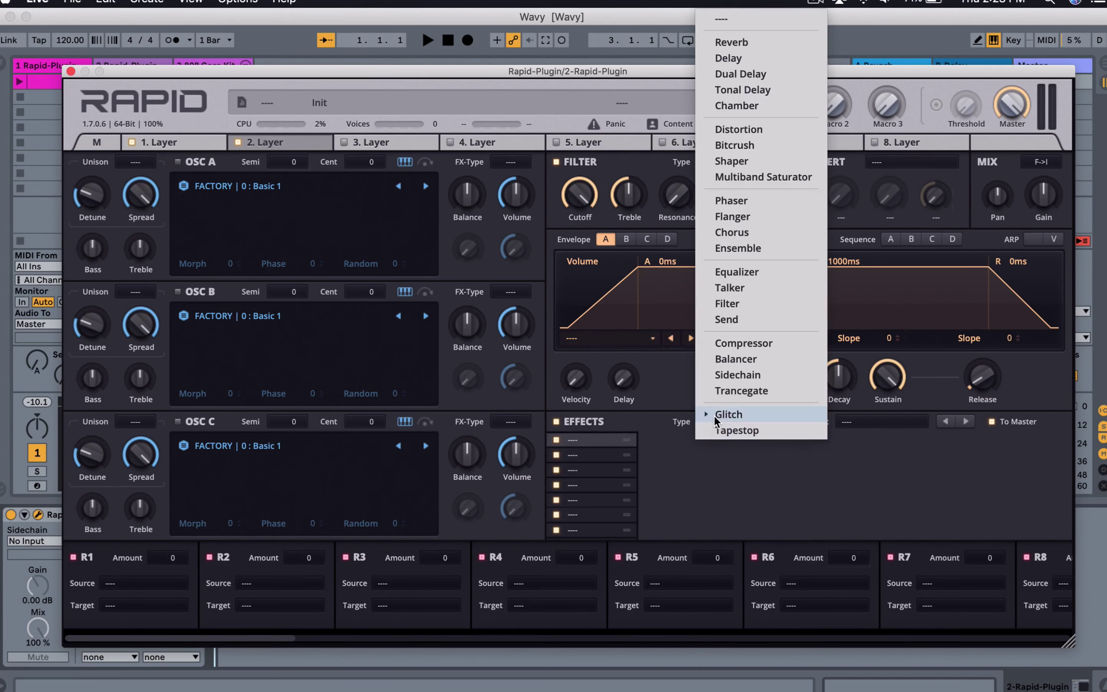
click(715, 416)
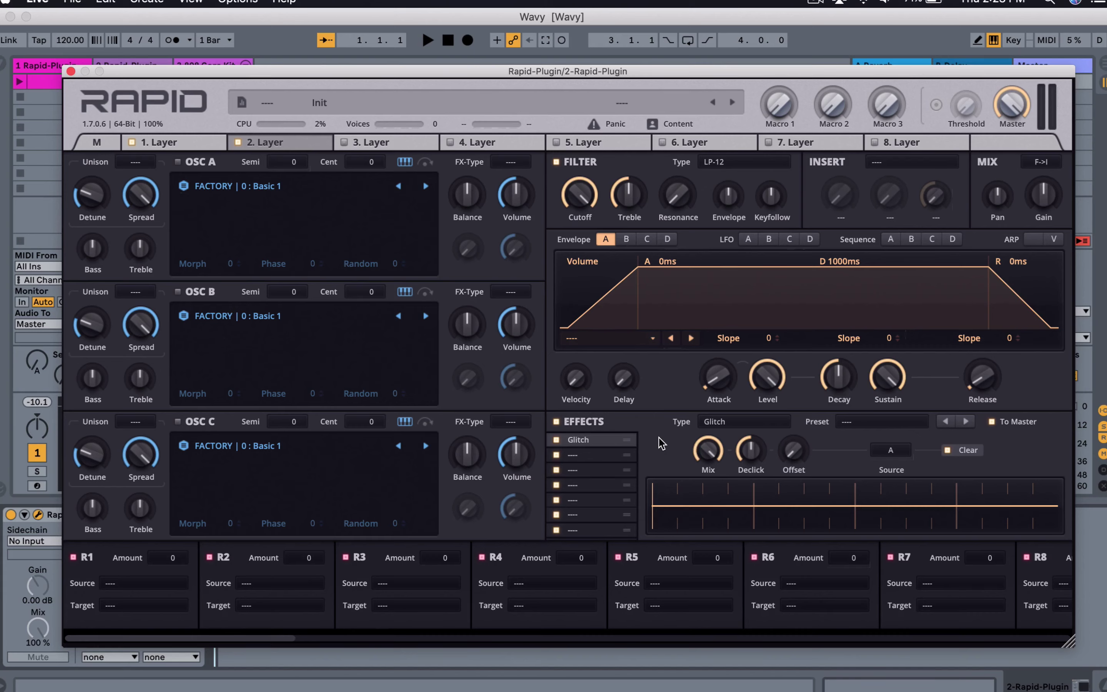
key(g)
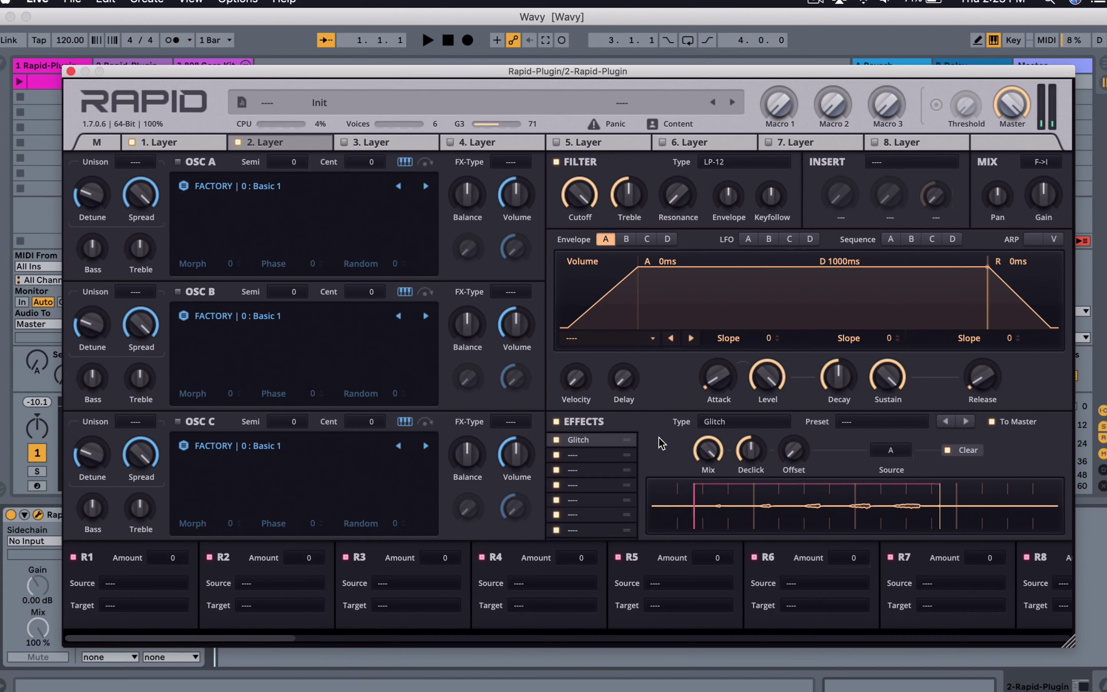
key(s)
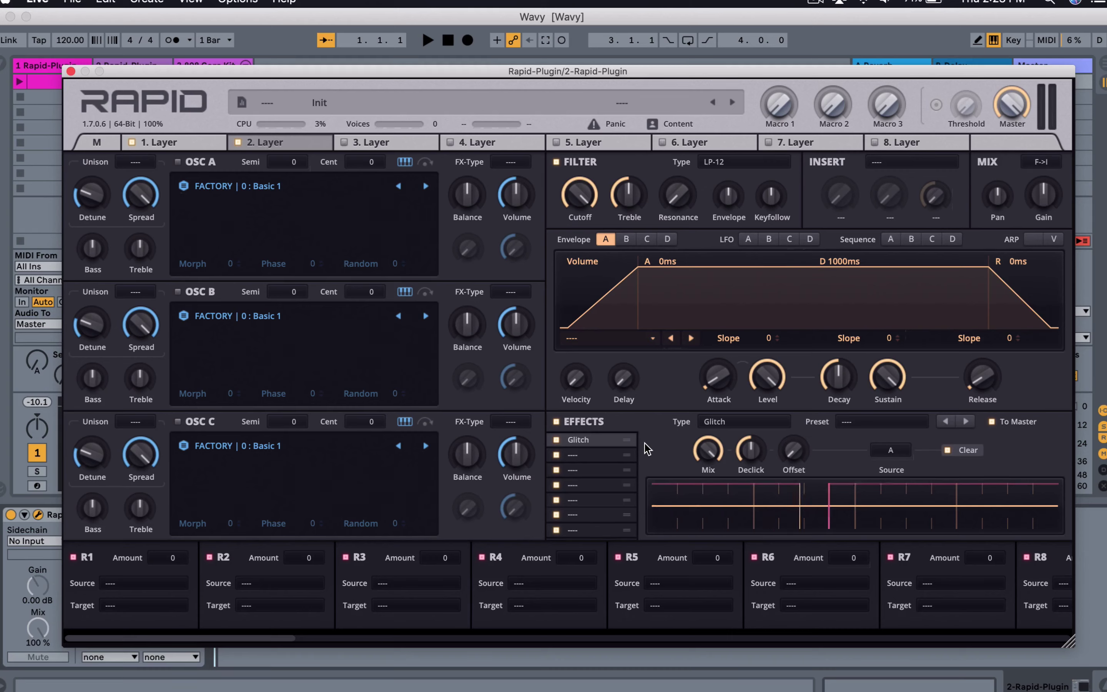
Step: Add a Reverb in layer 2's second effect slot with the mix fully up and the size set to Space
click(606, 454)
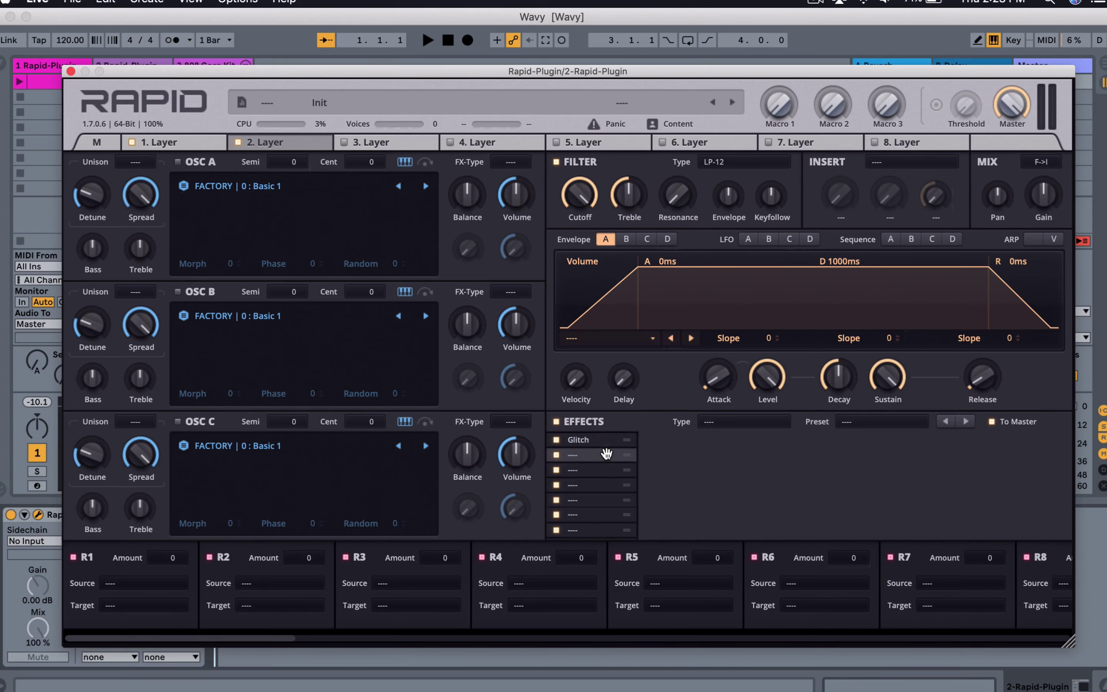
click(712, 426)
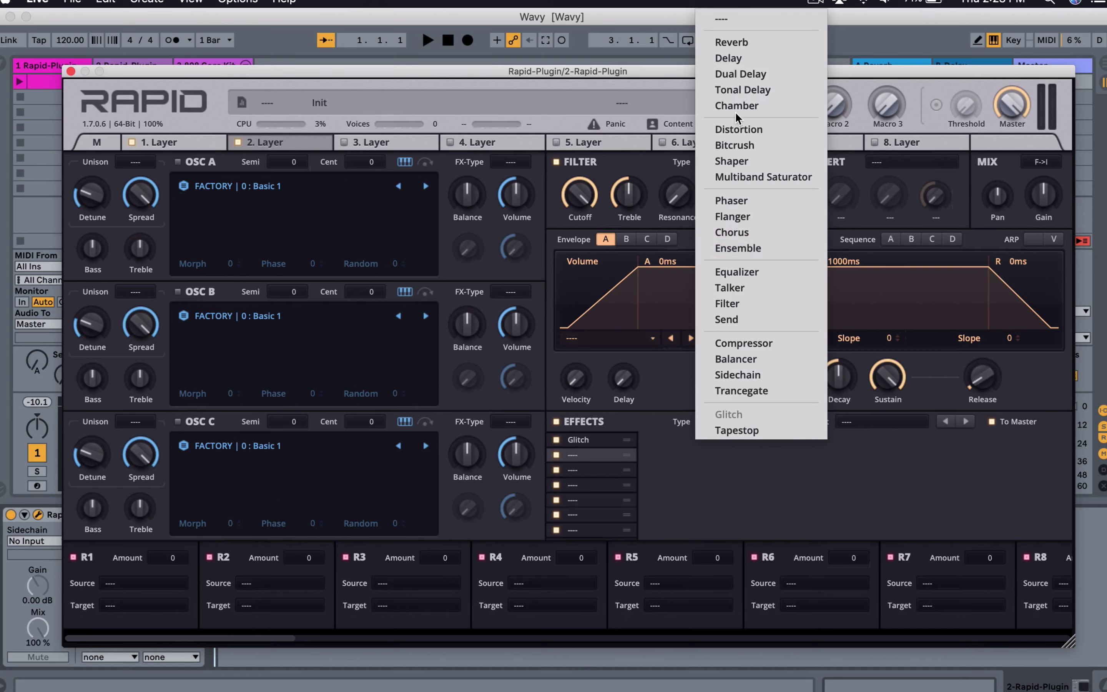
click(734, 43)
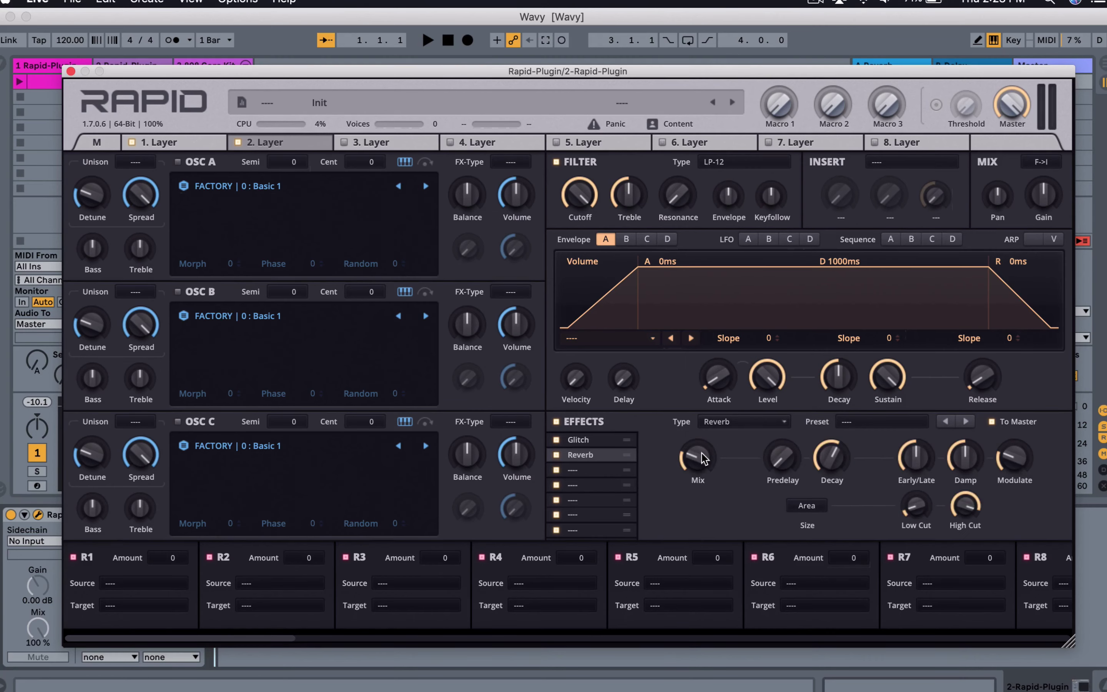
click(807, 505)
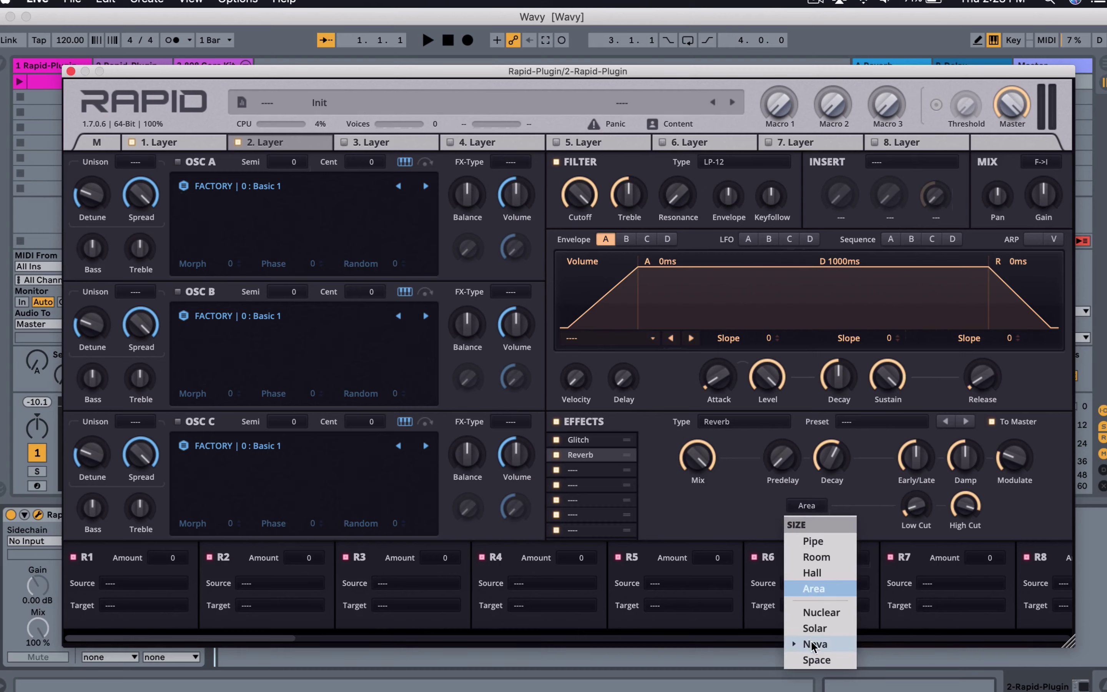
click(816, 659)
click(796, 506)
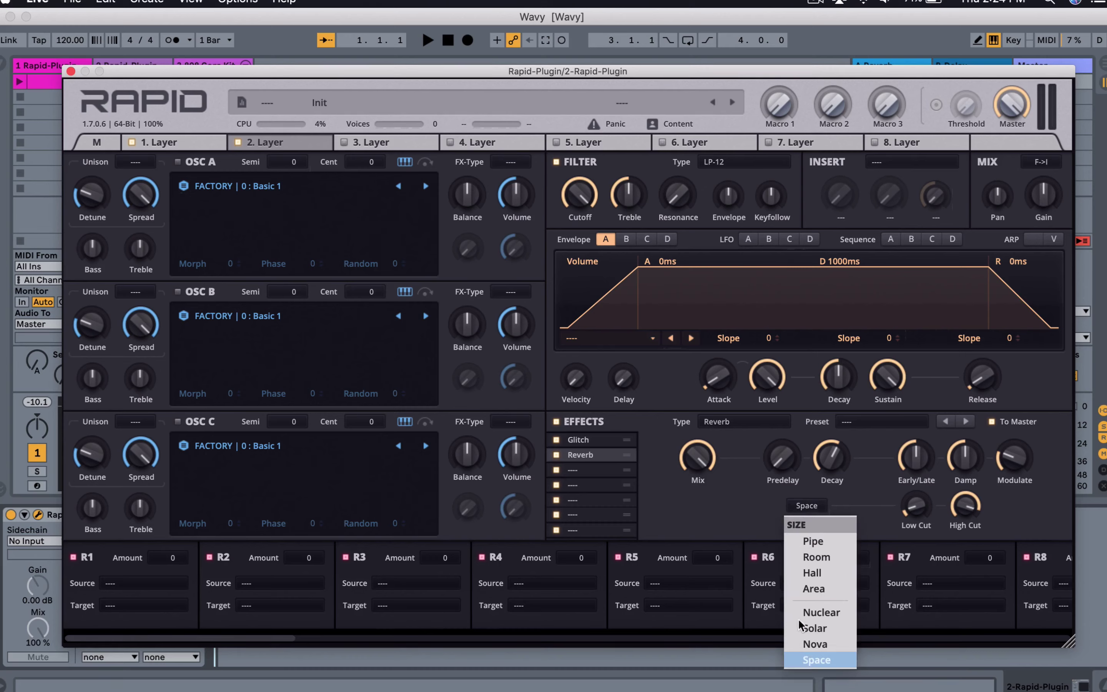
click(794, 508)
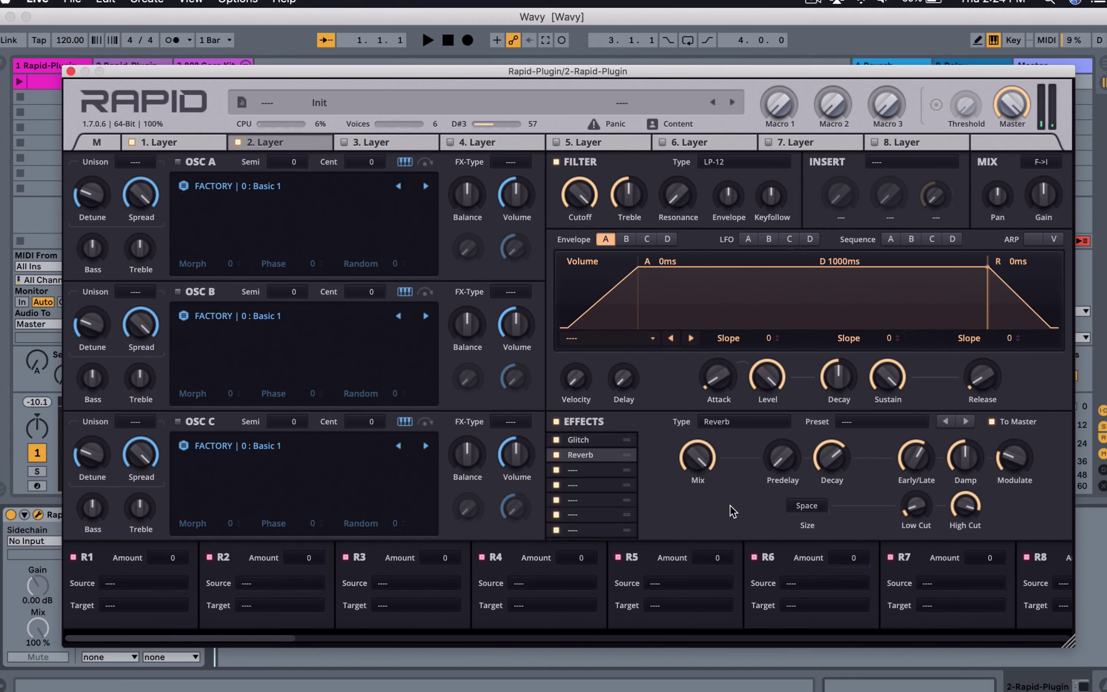
Step: Add a Phaser in layer 2's third effect slot, lower its From and To range and raise its stereo amount
click(595, 473)
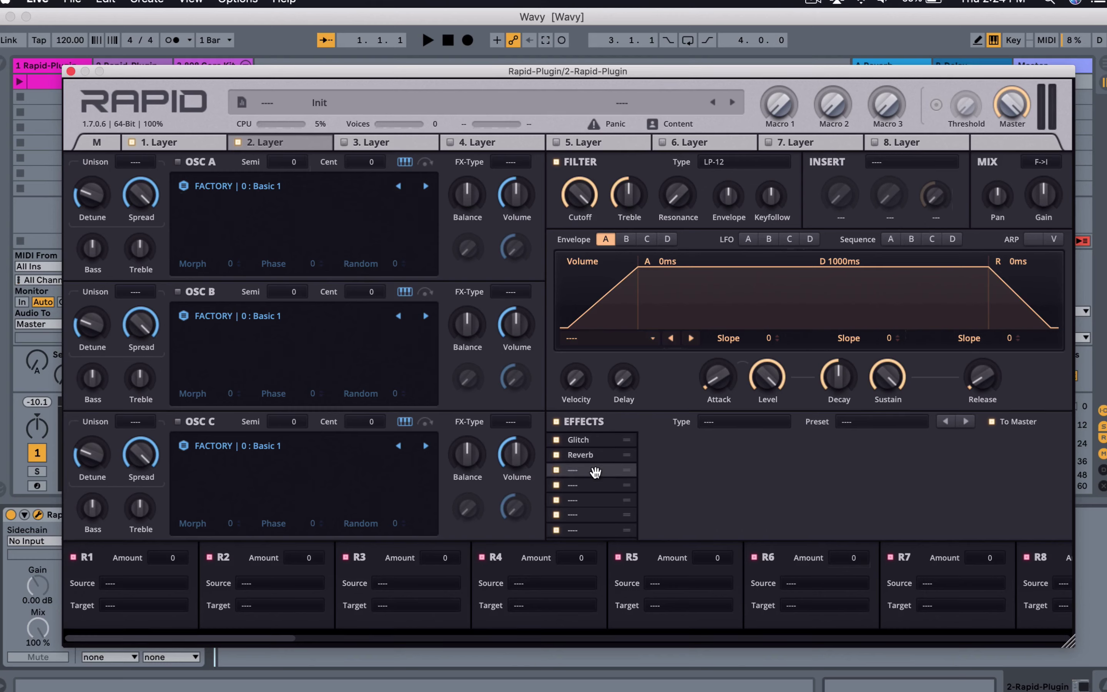
click(717, 423)
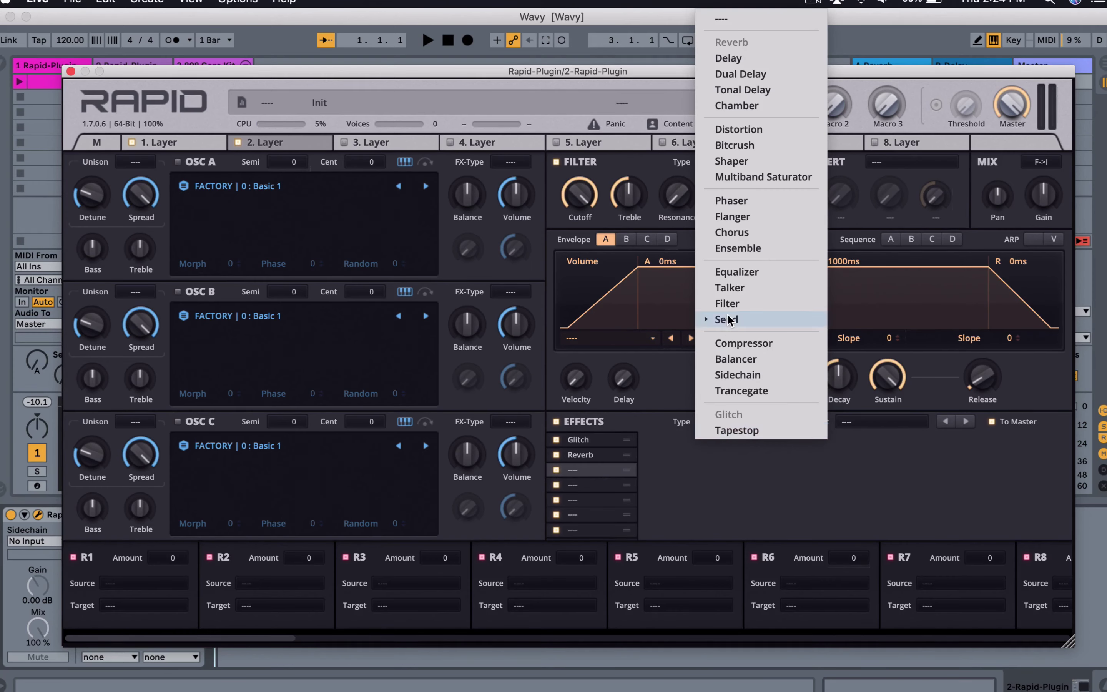
click(730, 202)
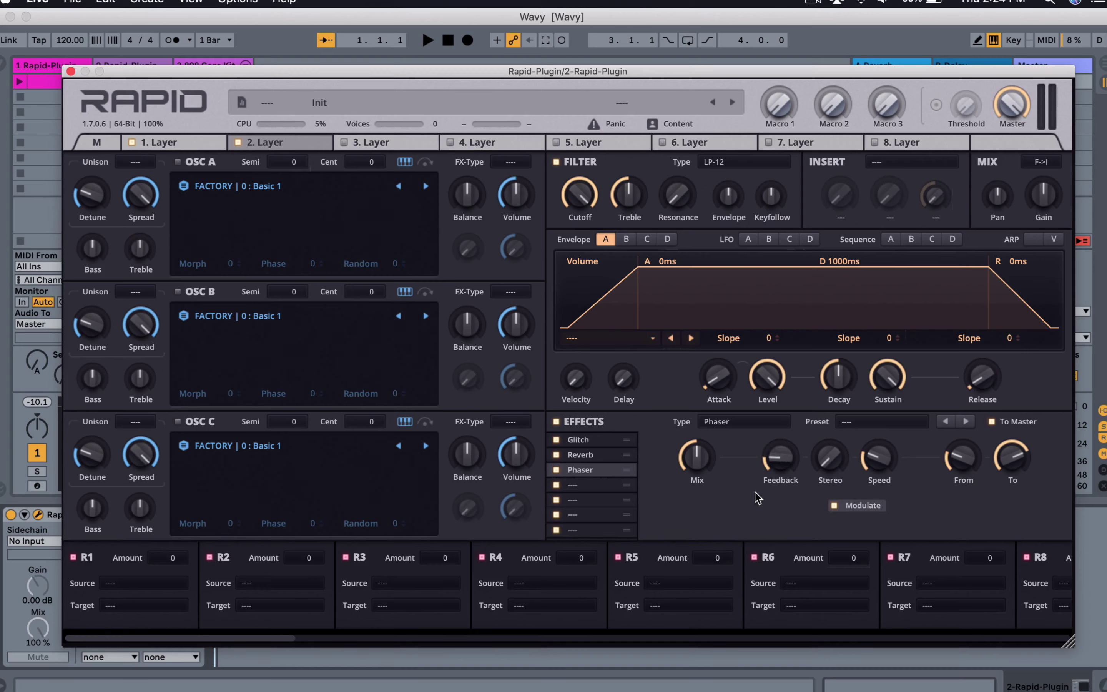
key(g)
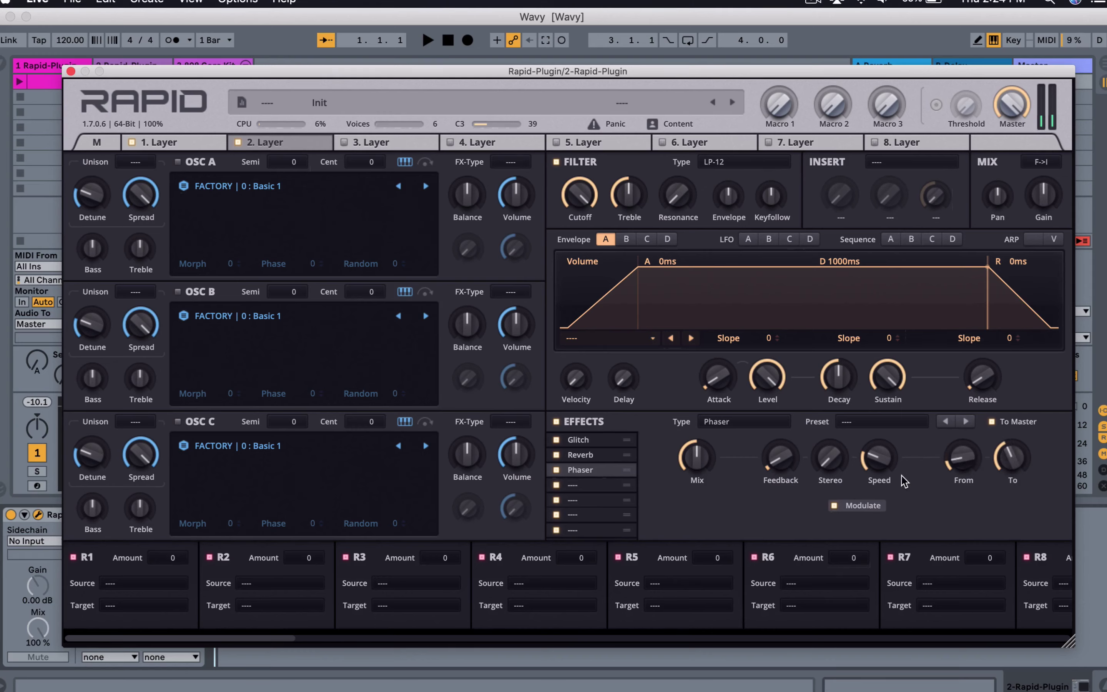
drag(830, 459, 830, 435)
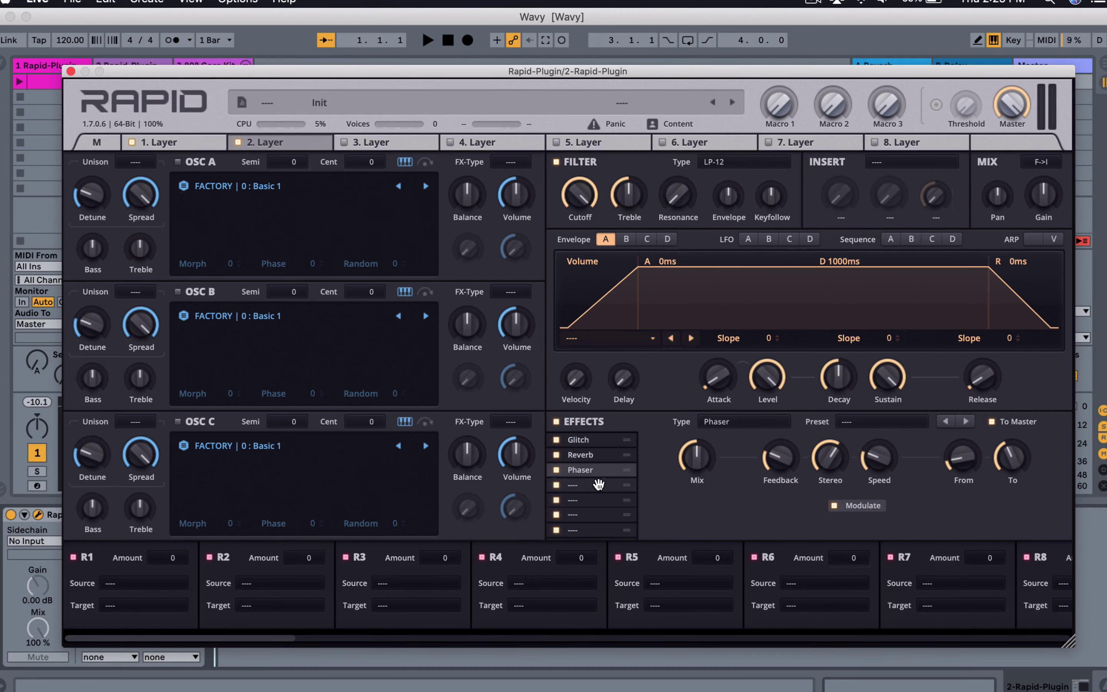
Step: Shift layer 2's Reverb and Phaser down one slot, insert a Filter effect in the freed second slot and lower the layer filter cutoff
mouse_move(596, 471)
mouse_down()
mouse_move(596, 484)
mouse_move(593, 469)
mouse_up()
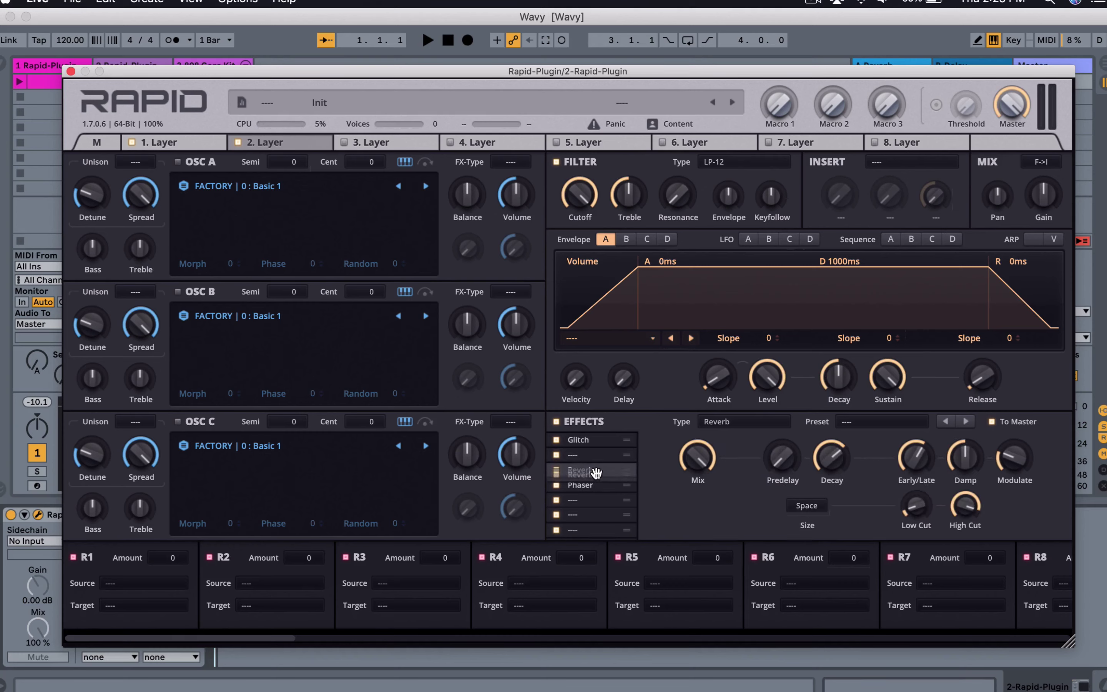
click(594, 459)
click(716, 423)
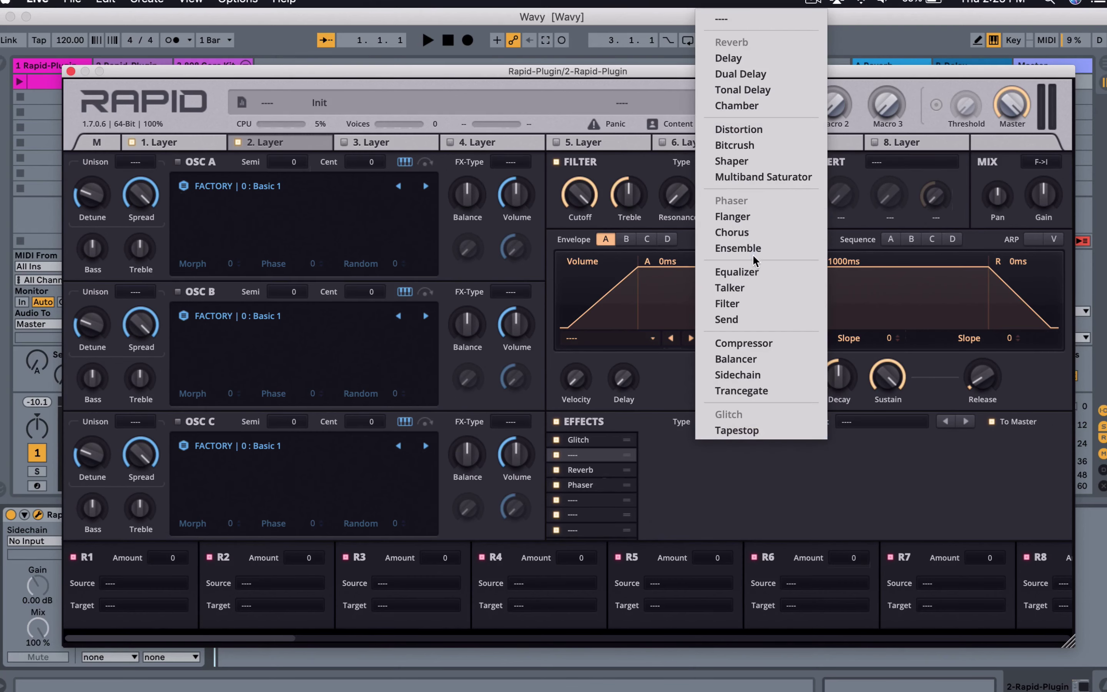
click(741, 302)
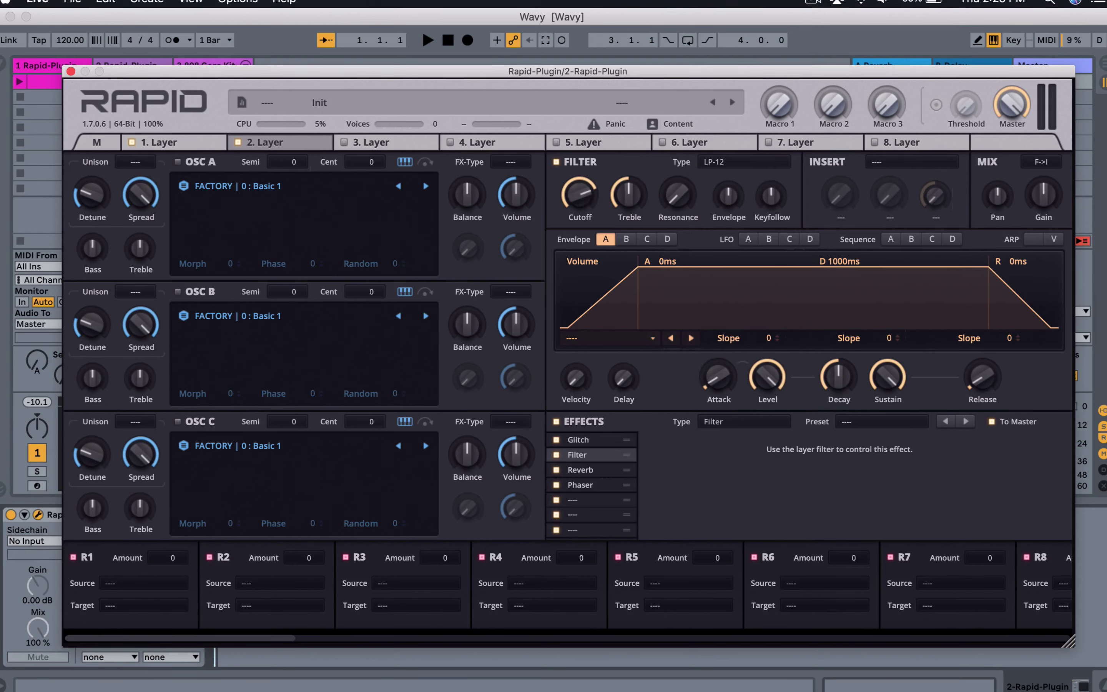
Step: Add a Dual Delay in layer 2's fifth effect slot with both channel mixes fully up, keeping the 1/8 left delay time
click(595, 500)
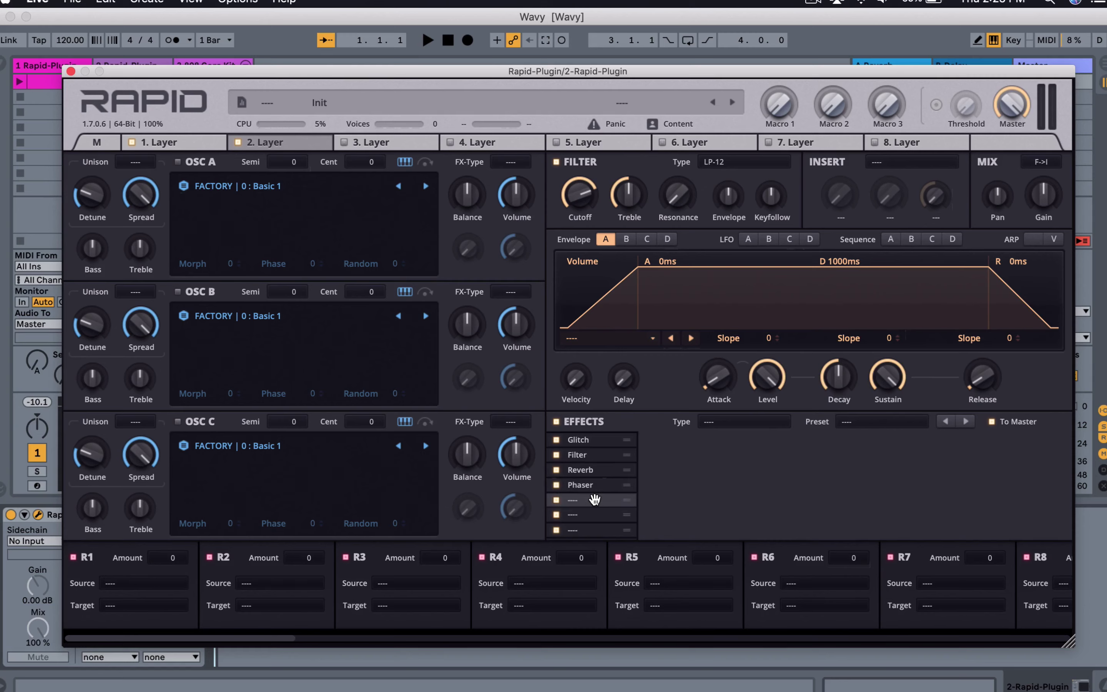
click(718, 427)
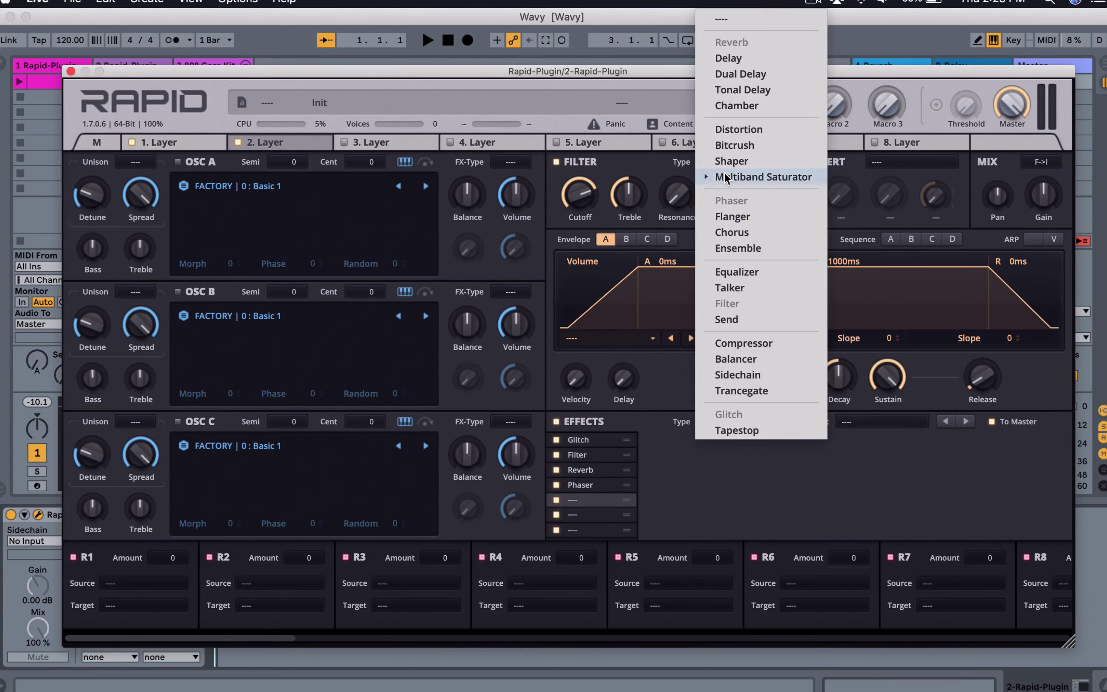
click(737, 75)
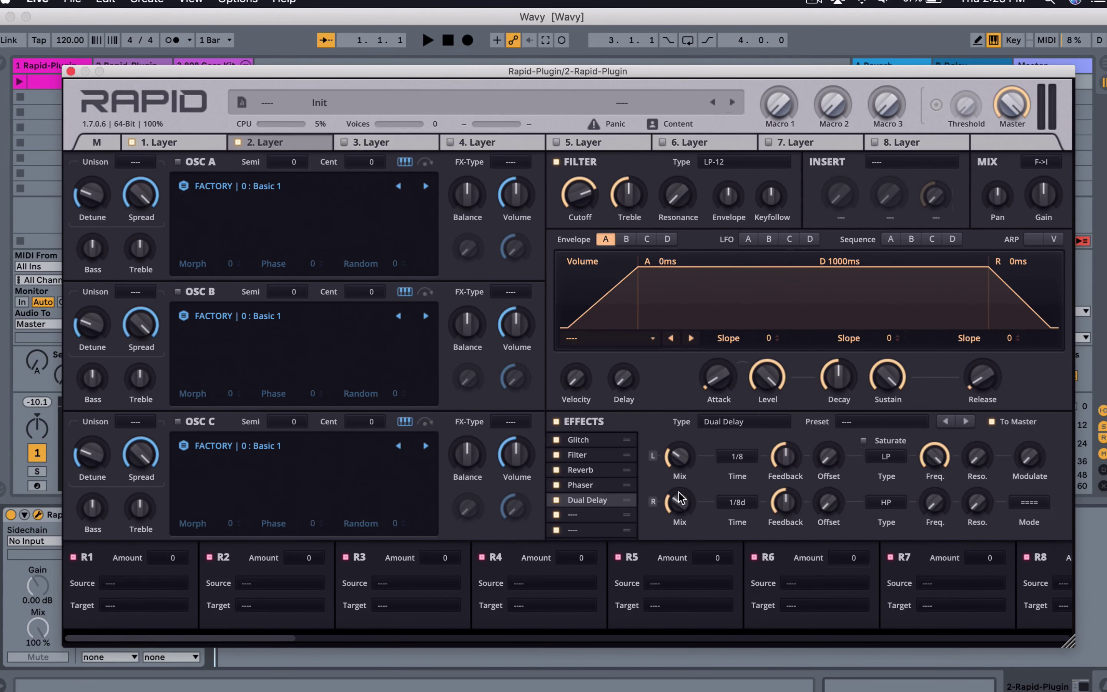
drag(680, 498, 676, 480)
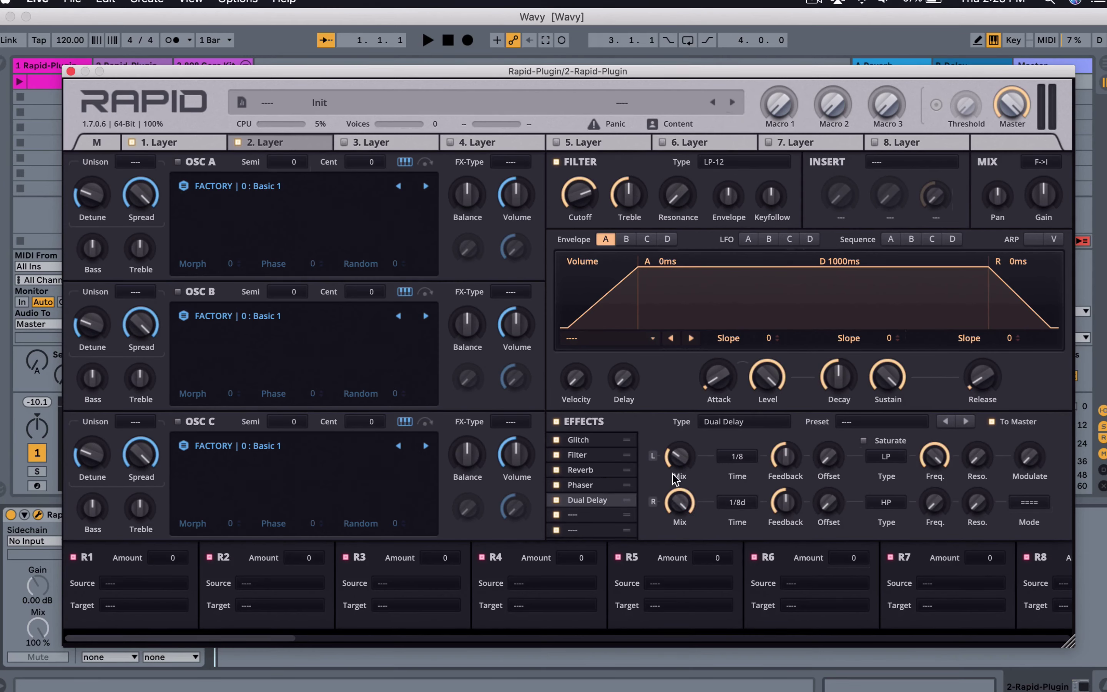
click(727, 460)
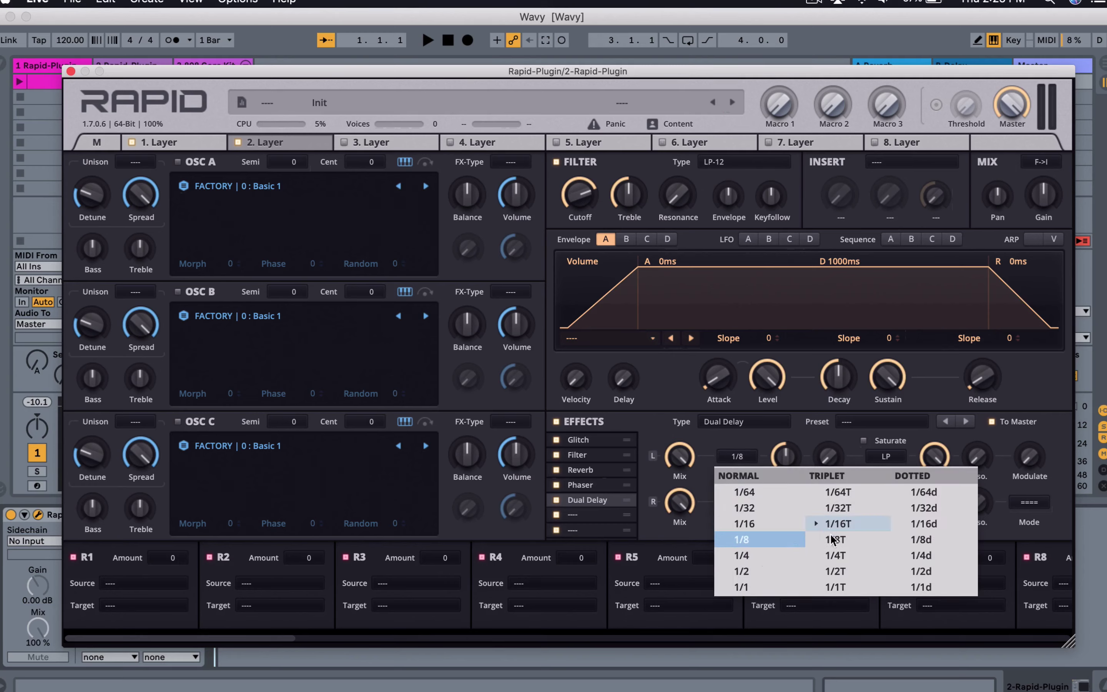
click(723, 455)
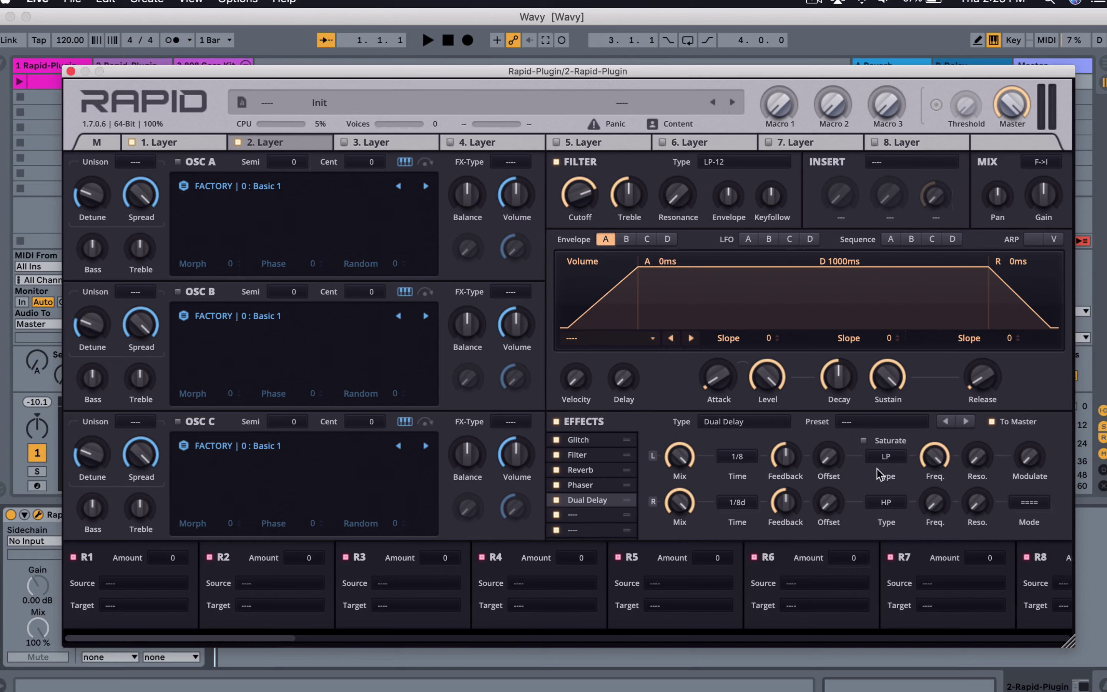
Step: Set the right delay's filter type to LP, lower both filter frequencies, raise both resonances and select the ==x= mode
click(886, 502)
click(885, 542)
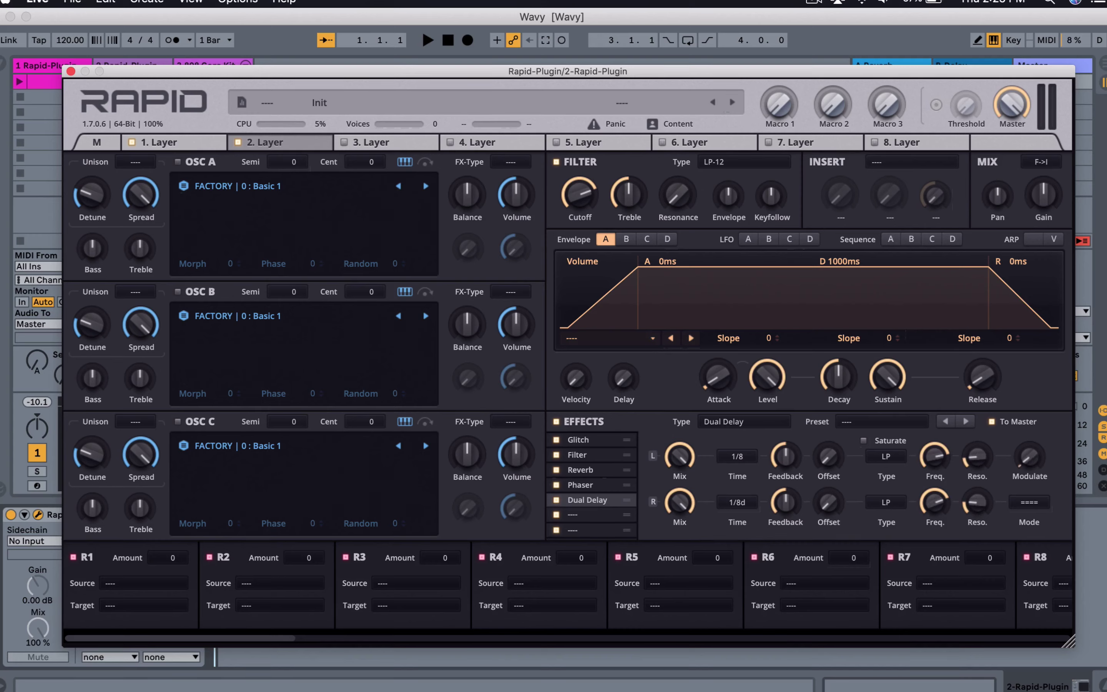
click(1029, 505)
click(1034, 554)
click(207, 142)
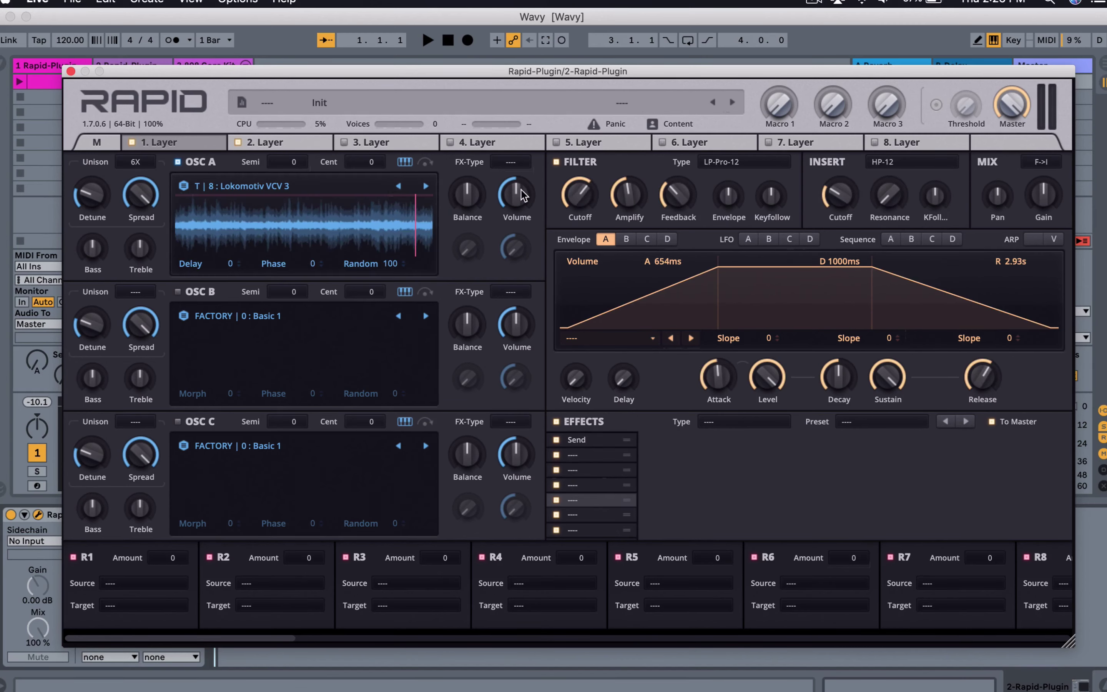
click(294, 138)
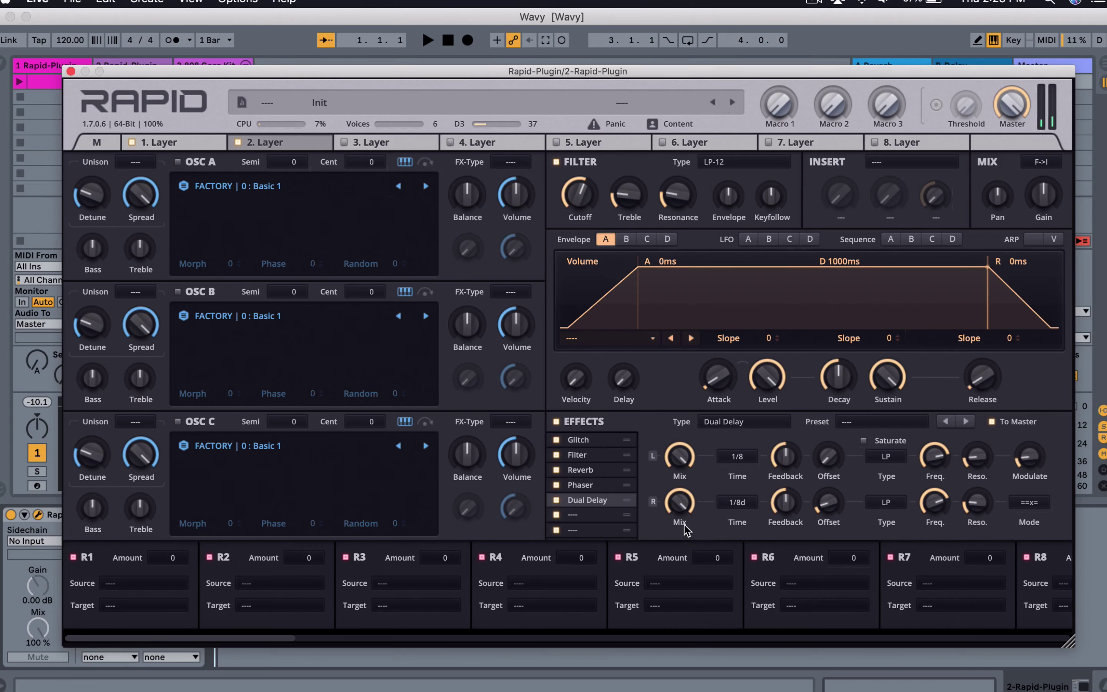
Step: Add a Trancegate in layer 2's sixth effect slot, step through its presets to Confusion and lower the mix
click(594, 516)
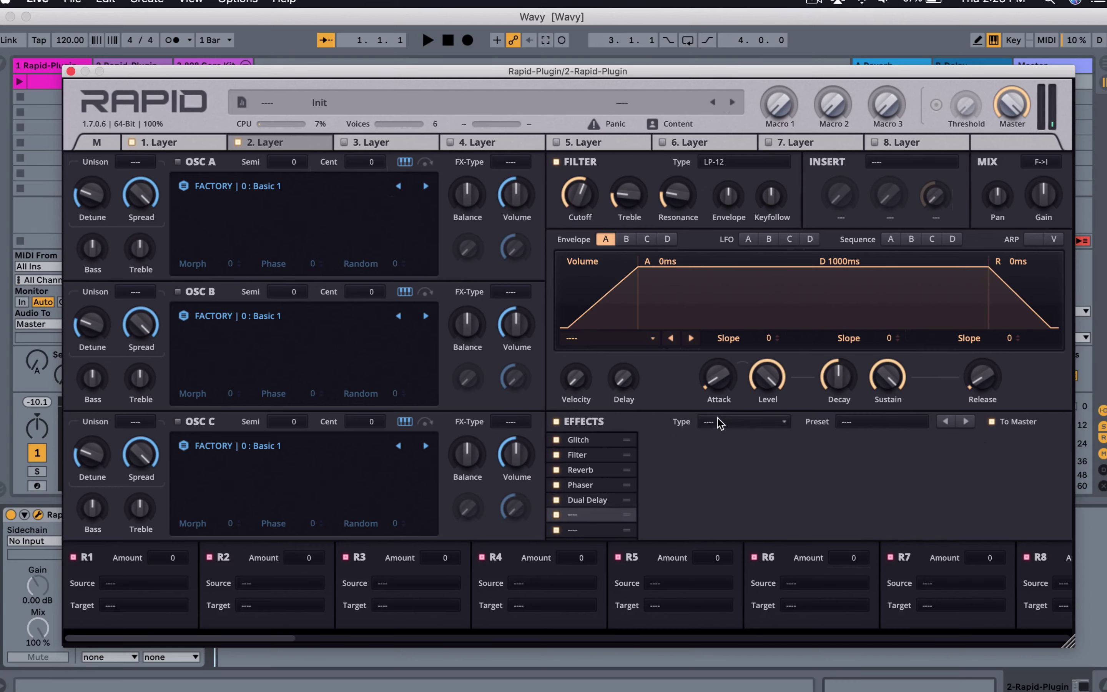
click(717, 420)
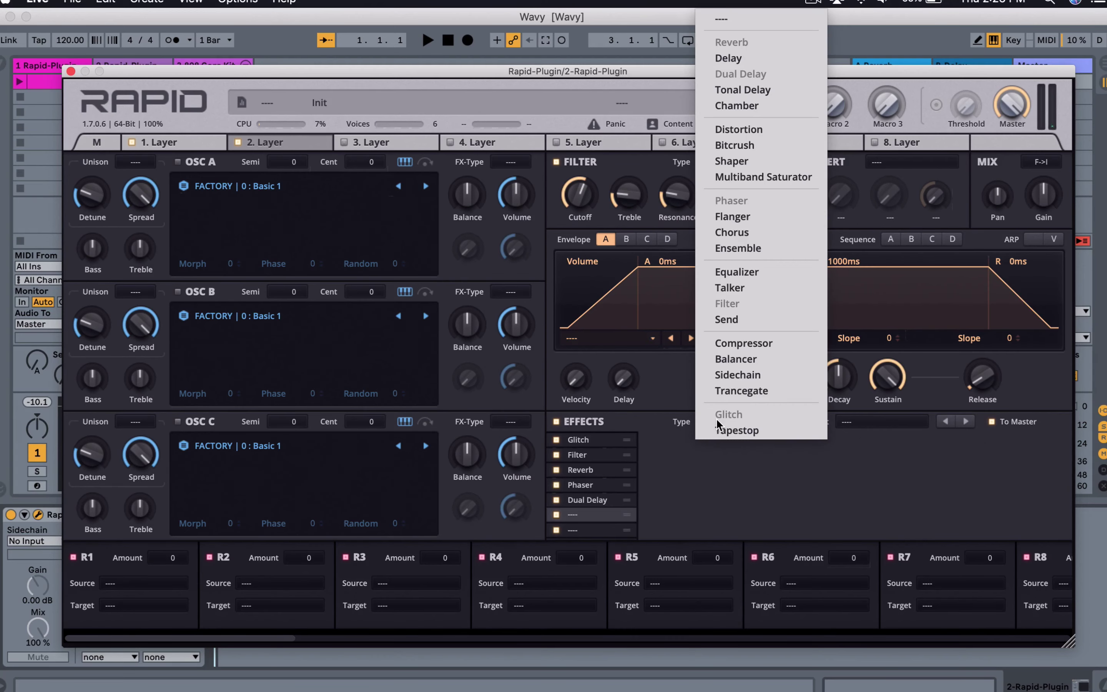
click(748, 390)
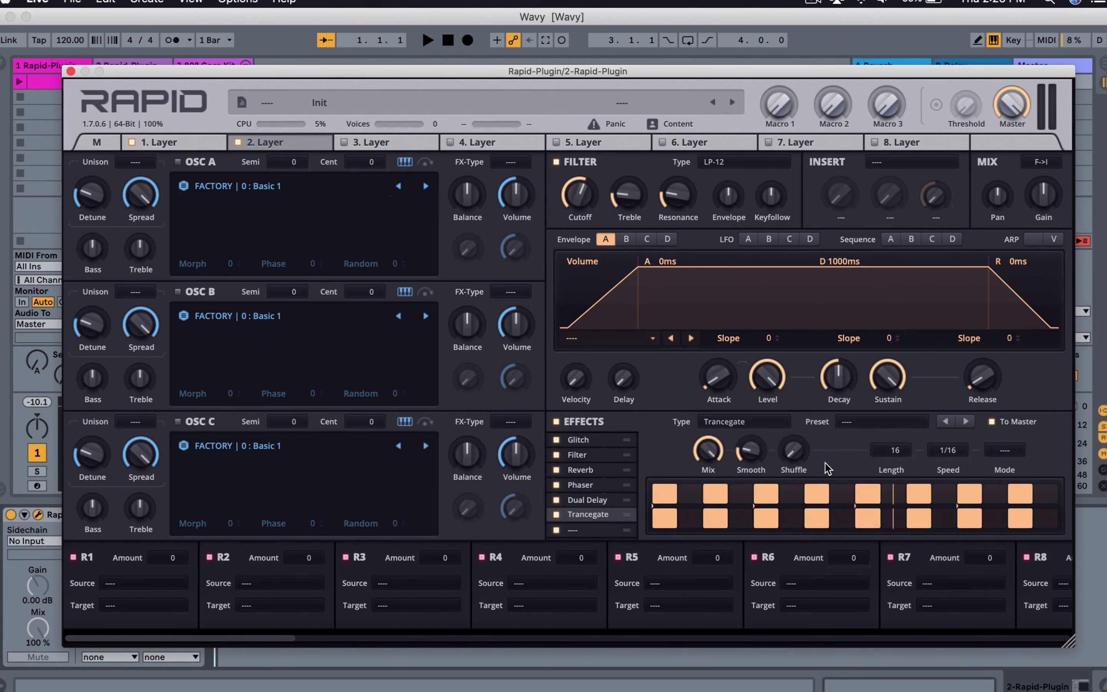
click(966, 421)
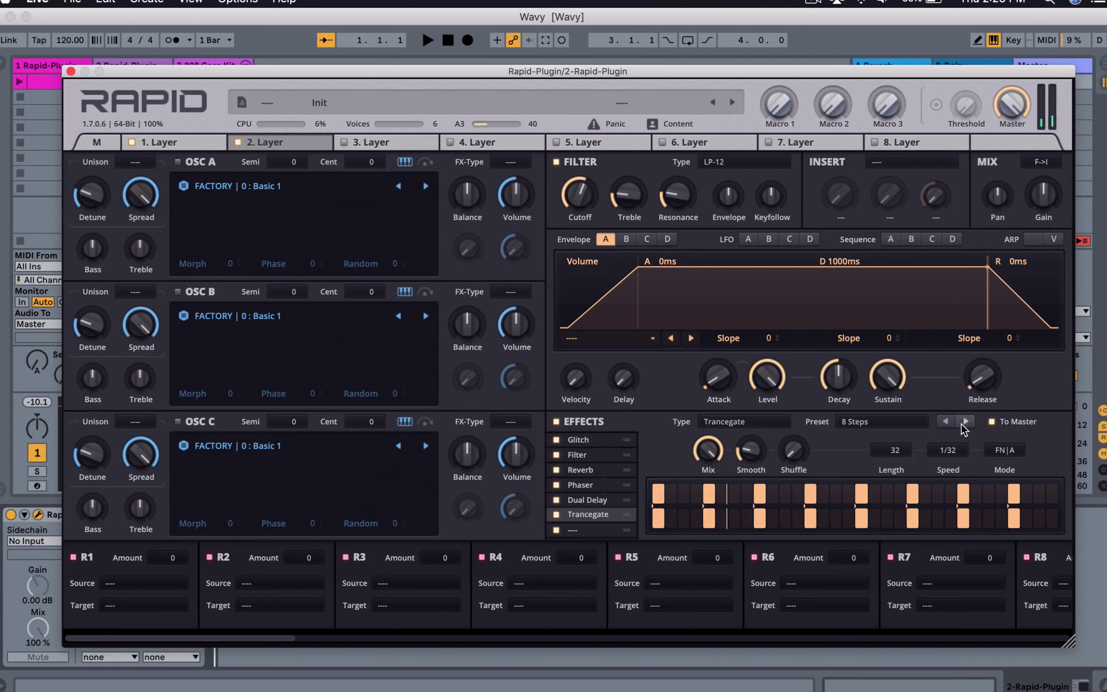
click(964, 422)
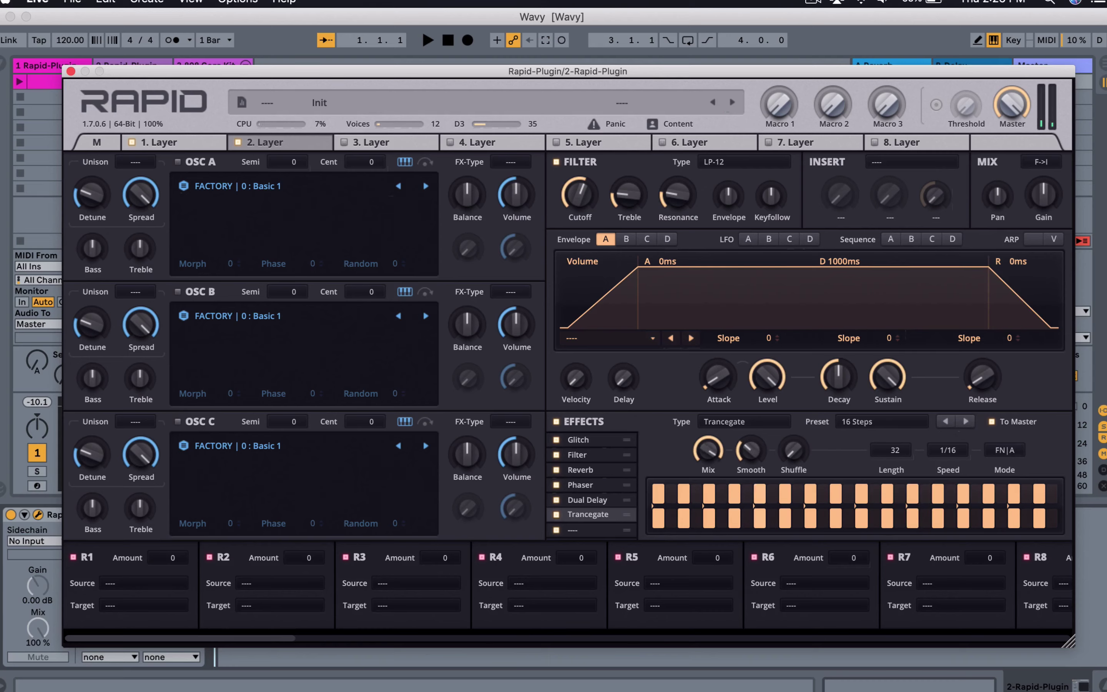
click(964, 422)
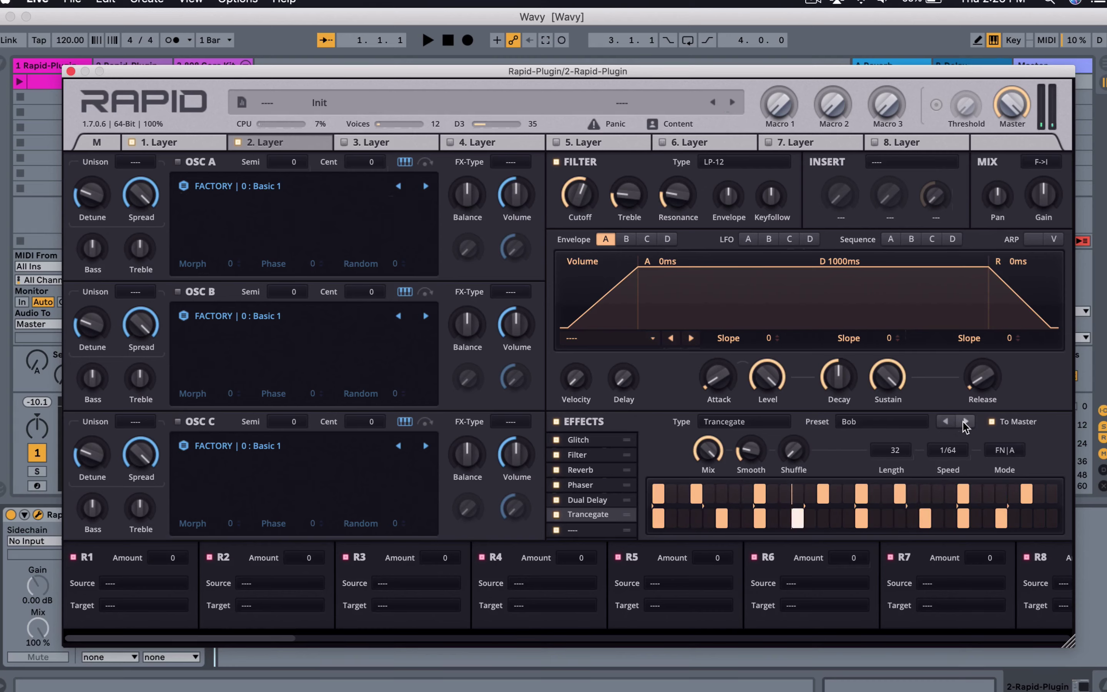
click(964, 422)
click(964, 422)
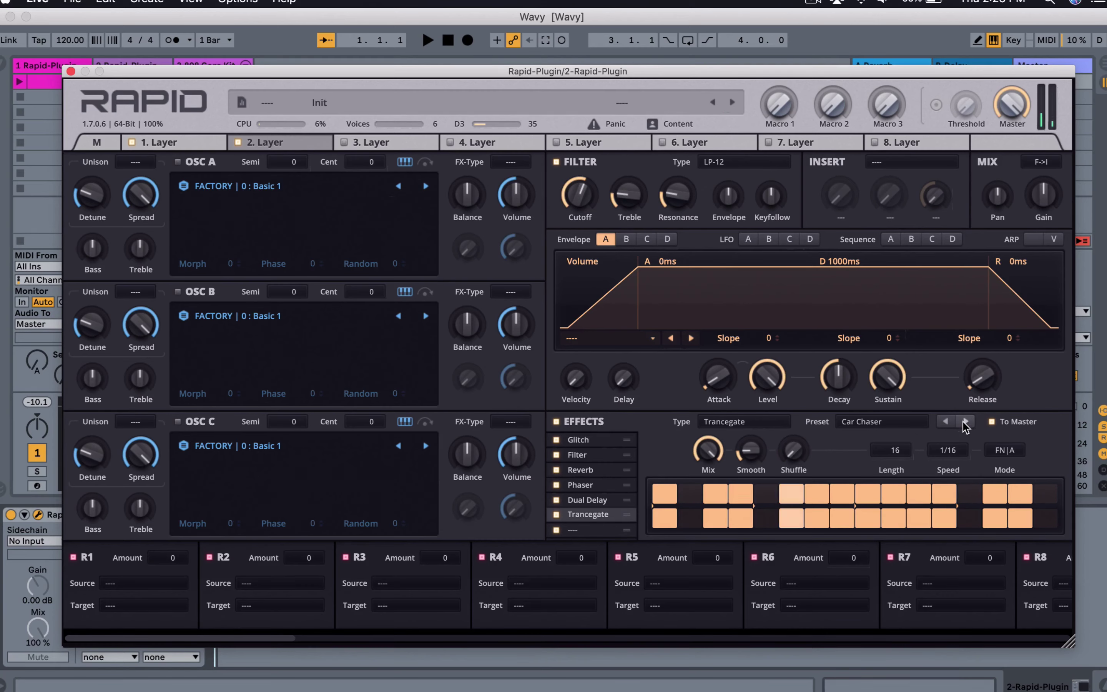
click(965, 422)
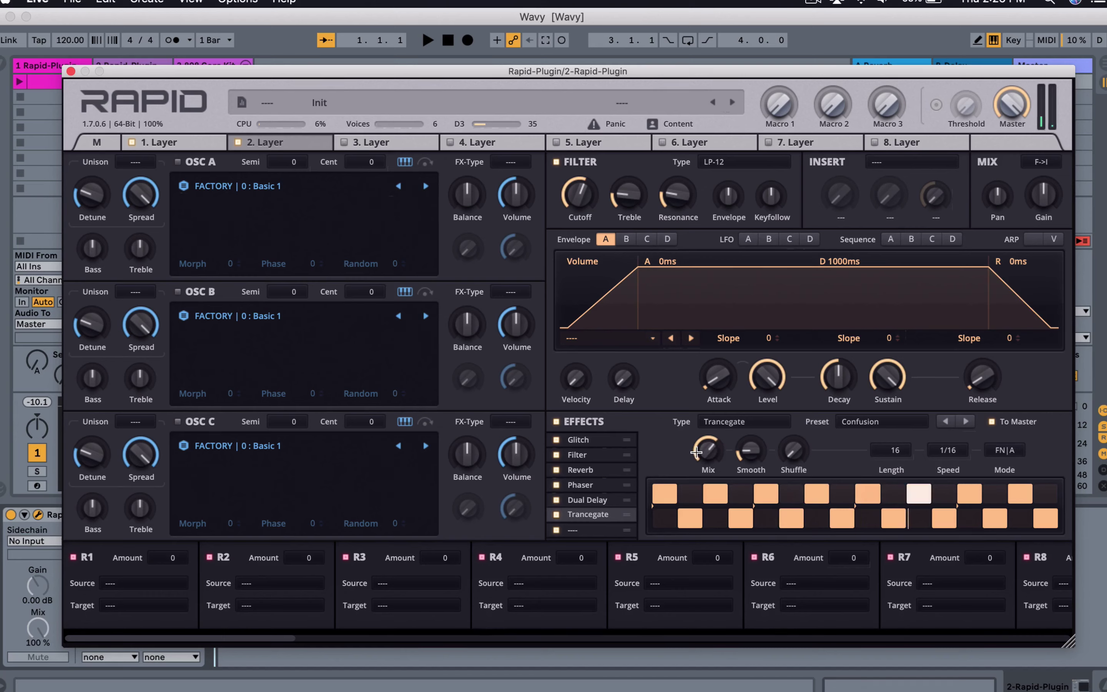
Step: Add a Trancegate in layer 1's second effect slot
click(197, 142)
click(577, 455)
click(732, 421)
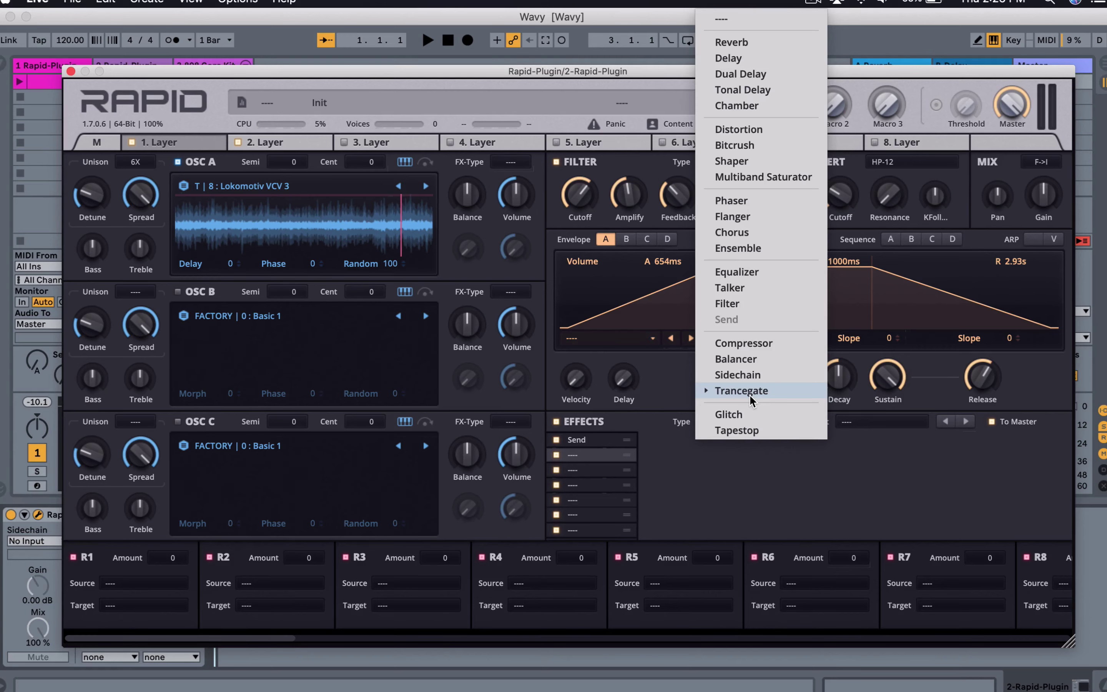
click(750, 394)
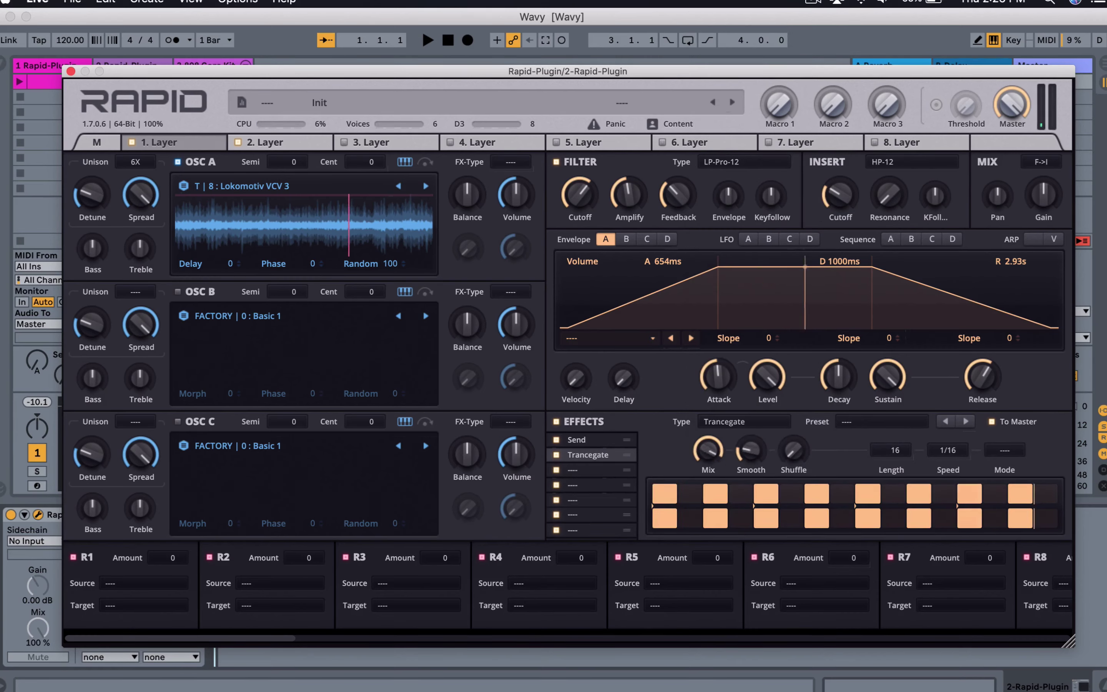
Step: Audition the layer 1 Trancegate presets through Future Drop and Future Drop 2, settle on Gate Stop and lower its mix
click(964, 421)
click(960, 421)
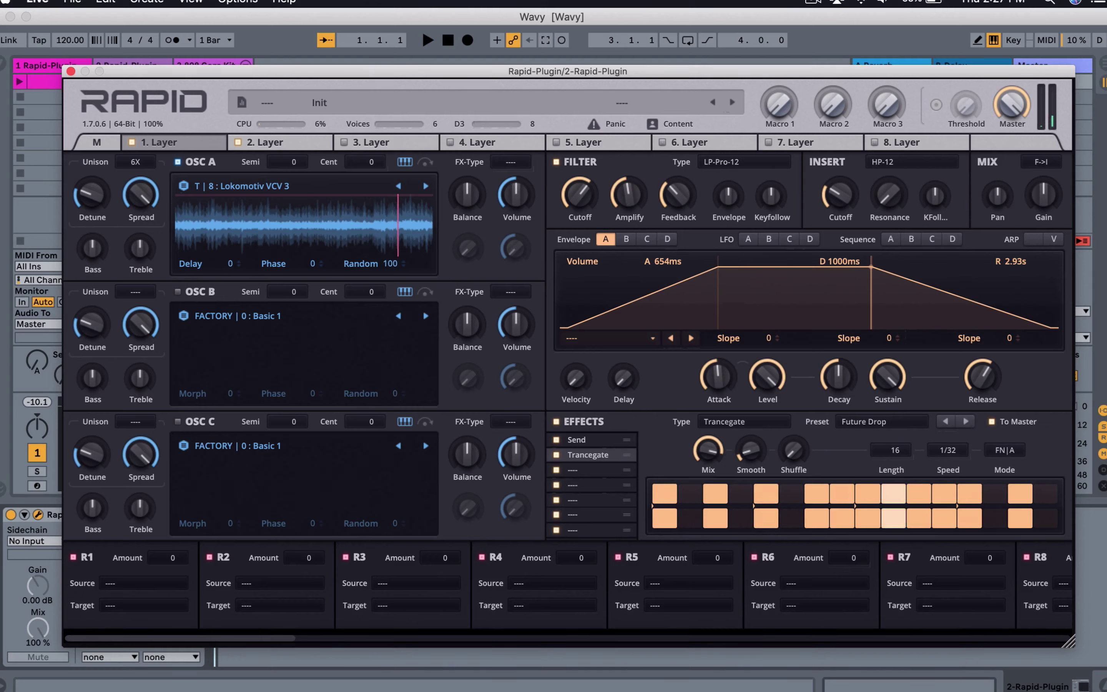
drag(750, 453, 751, 439)
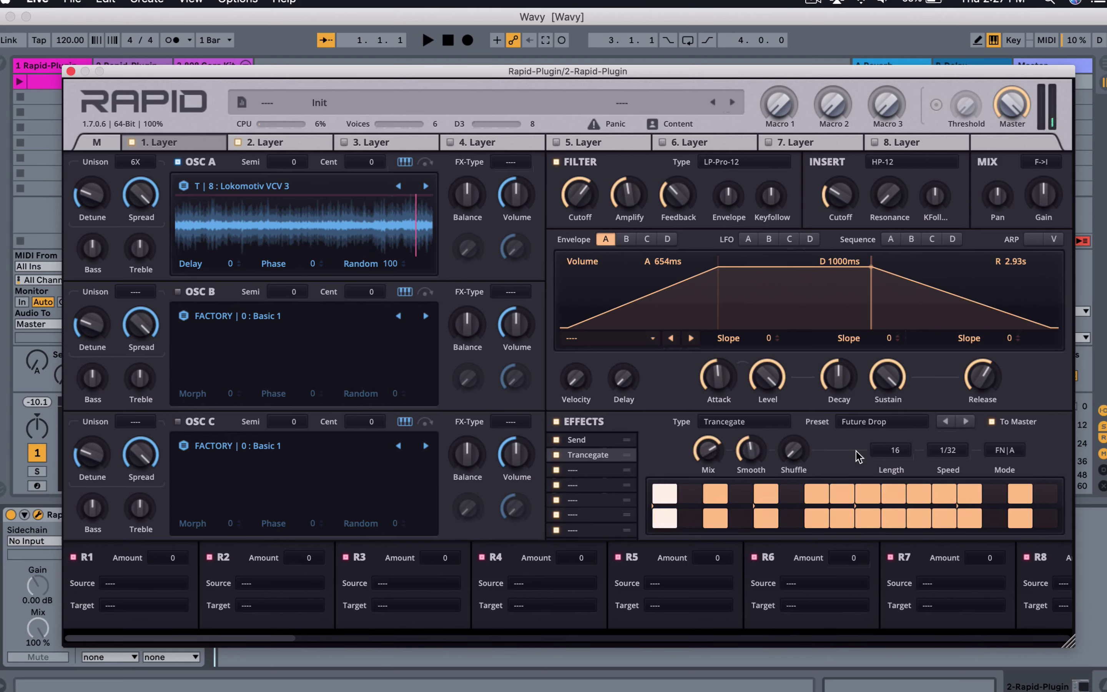
click(963, 423)
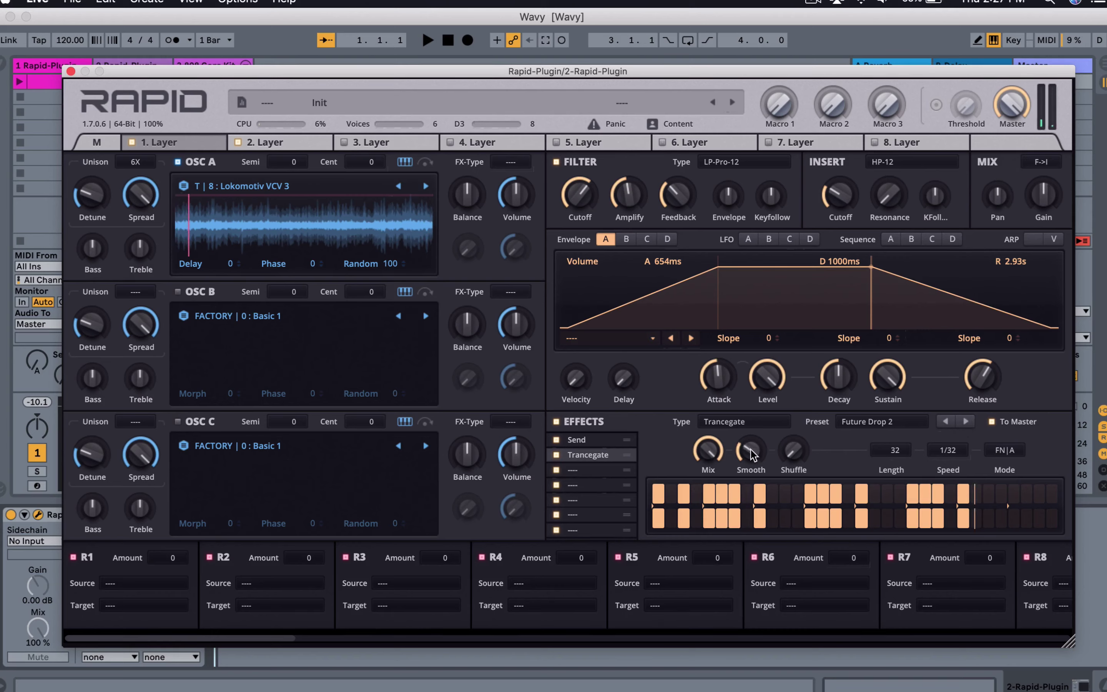
click(965, 421)
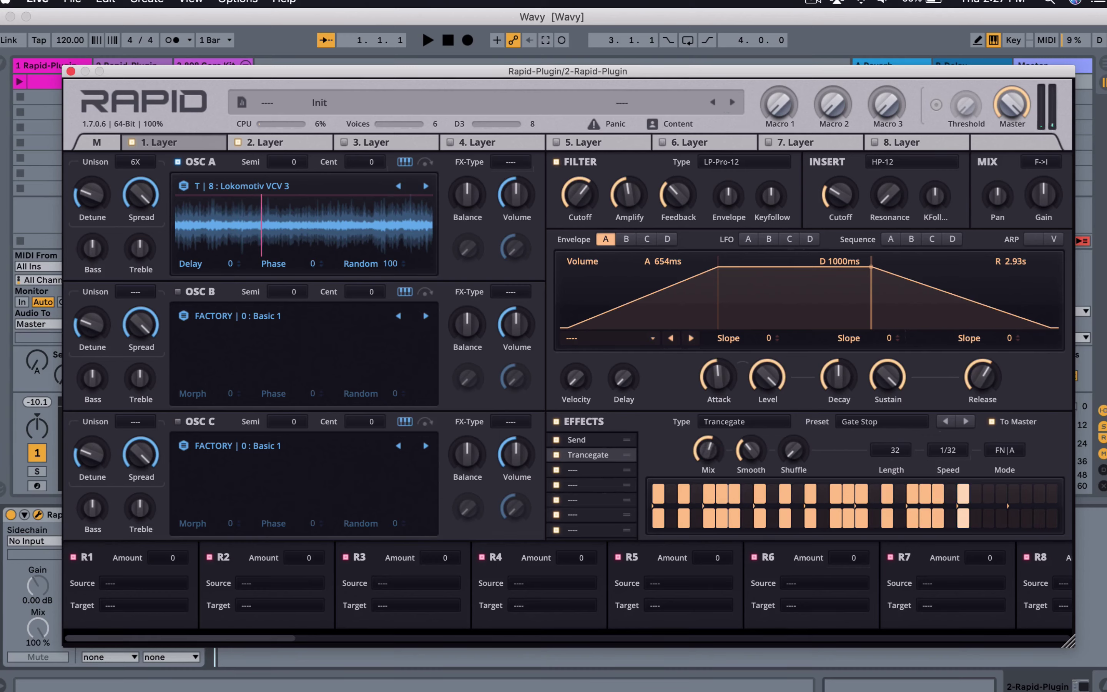
drag(716, 459, 717, 454)
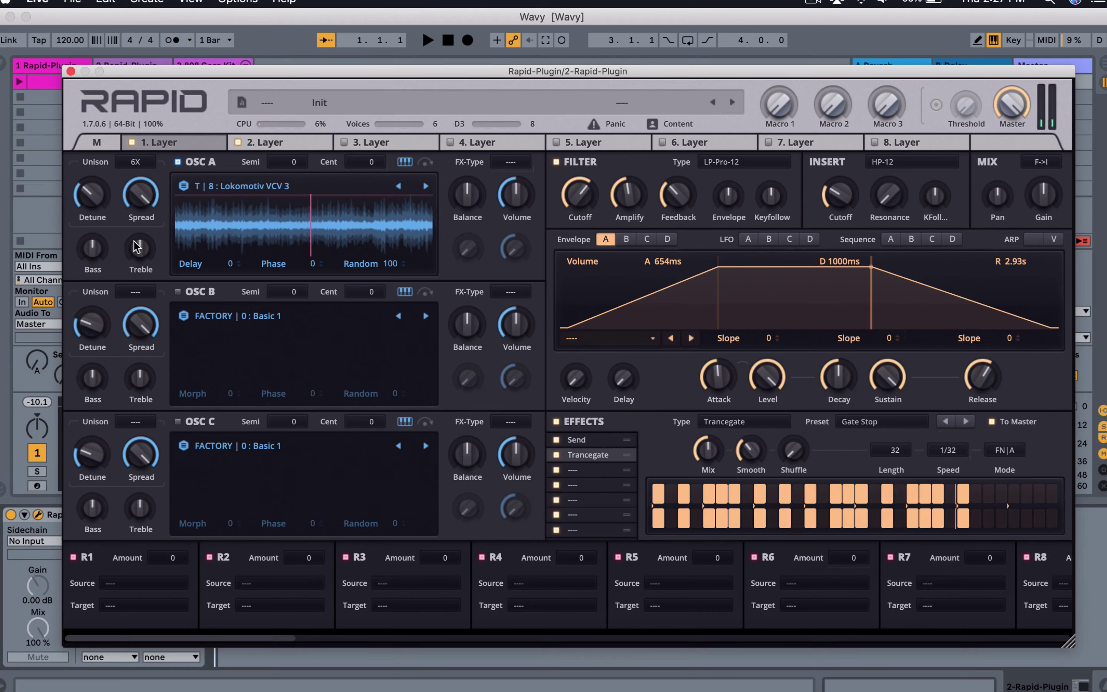
Step: Raise OSC A's treble slightly and set its FX type to Phase Modulation with the tune at -12
drag(140, 247, 140, 243)
click(509, 165)
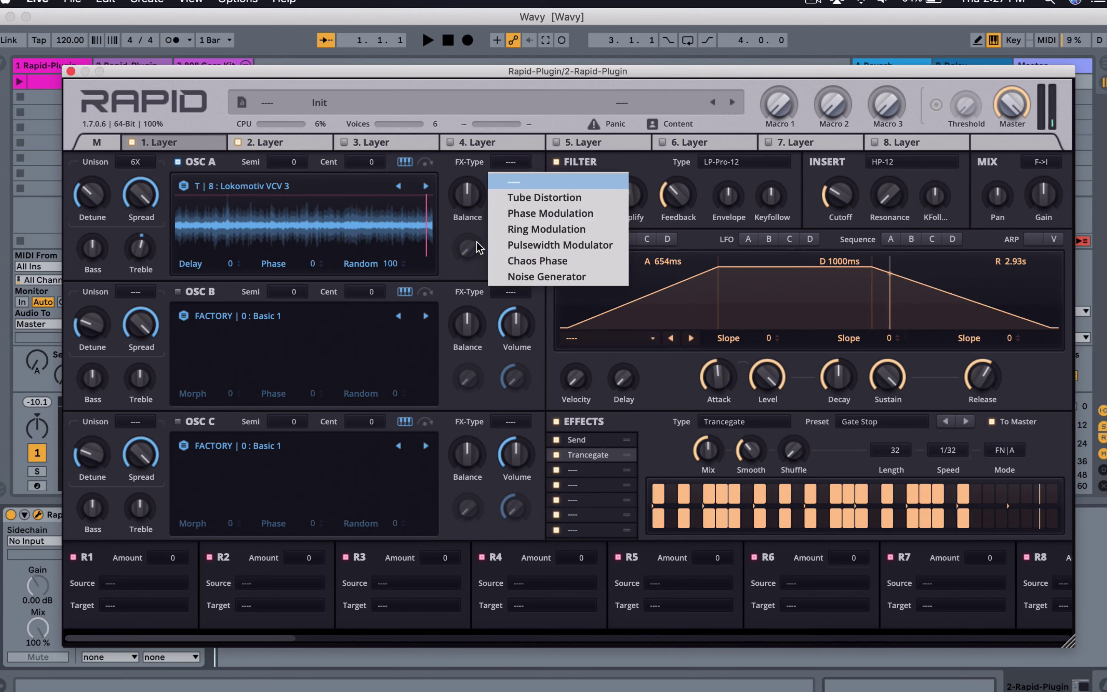
click(514, 164)
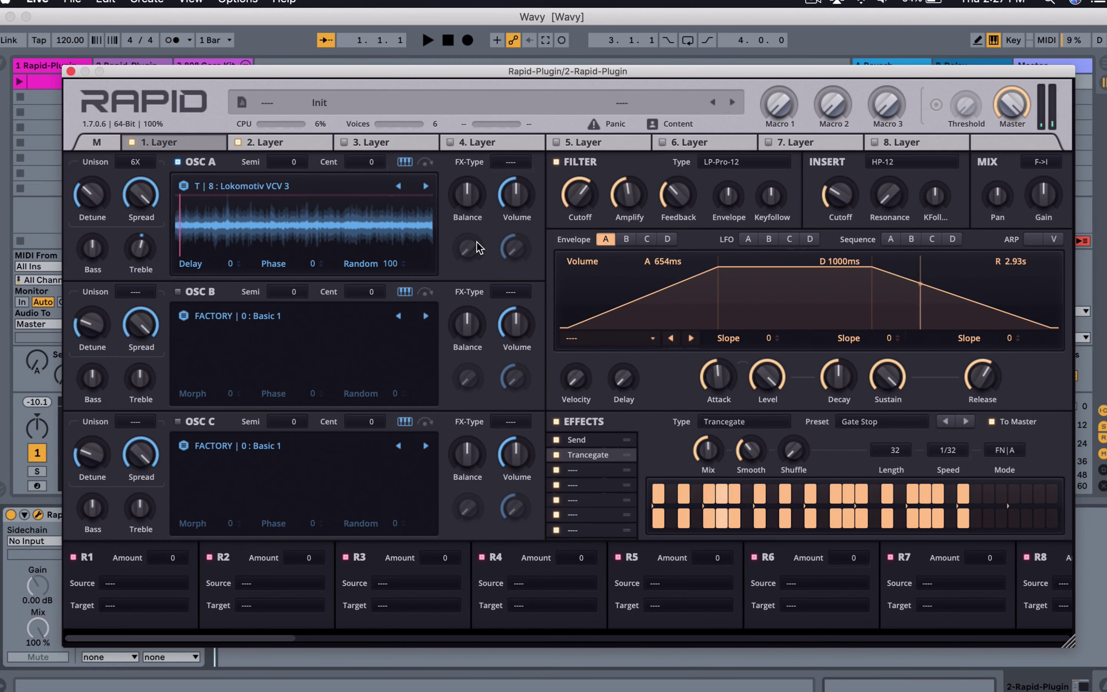
click(515, 165)
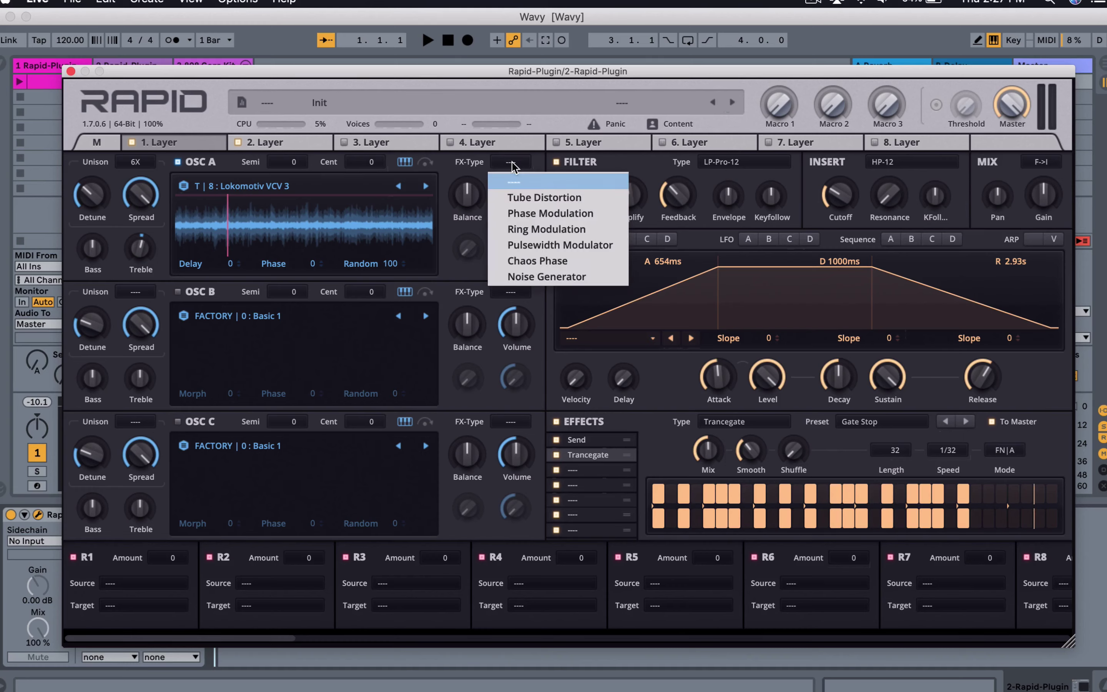
click(525, 217)
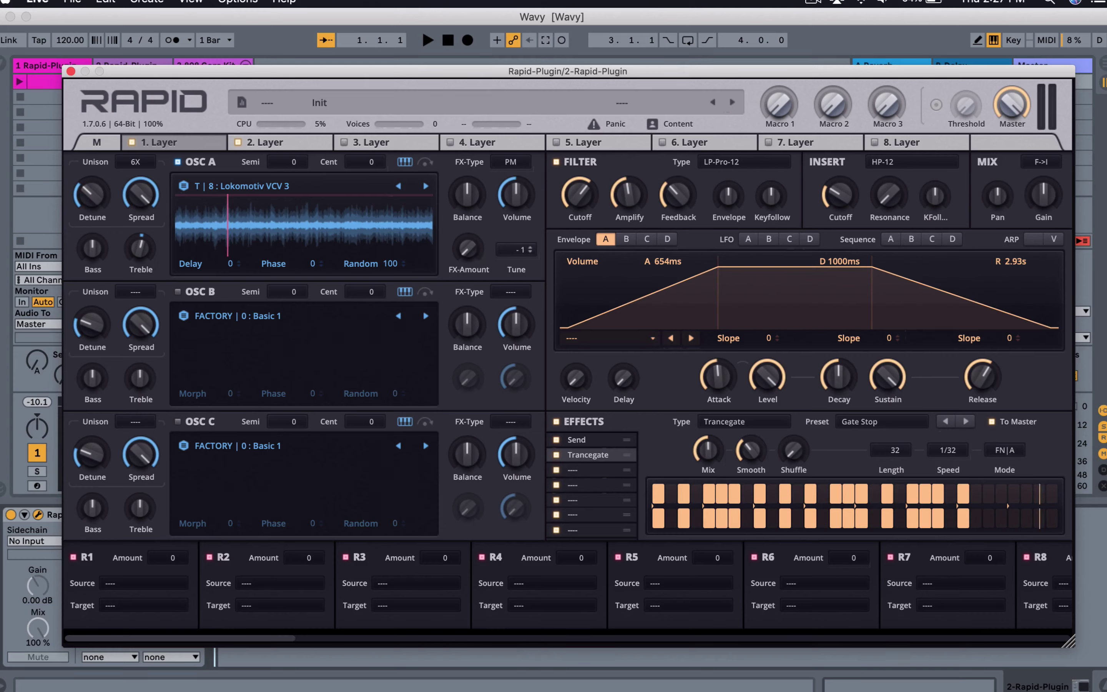
drag(516, 249, 515, 286)
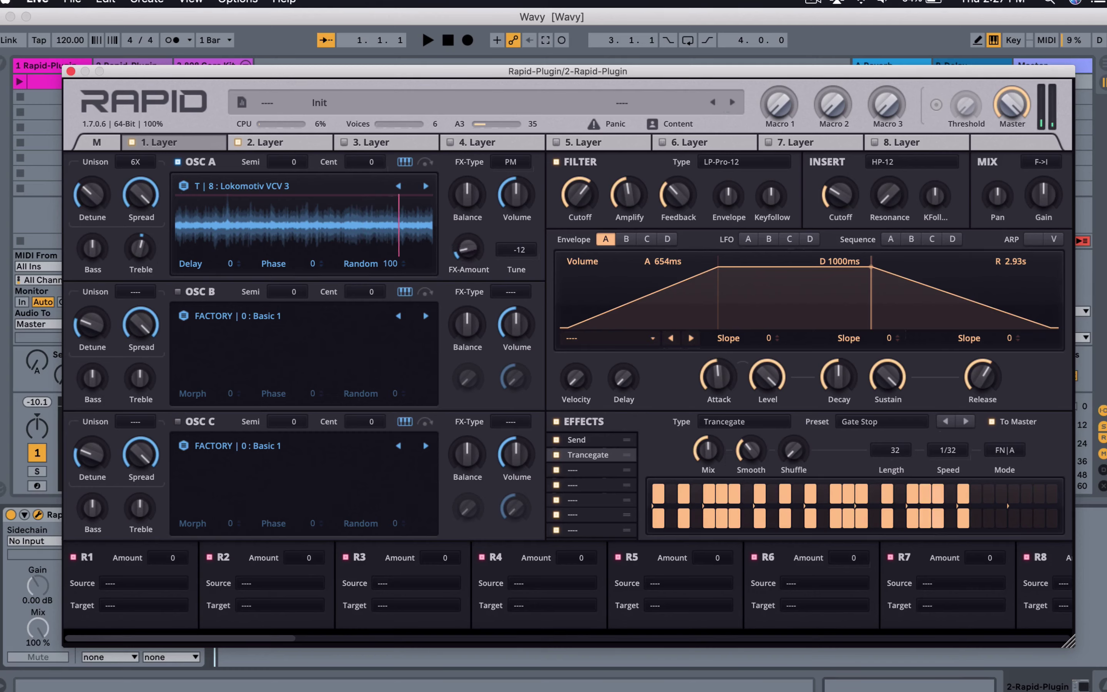
Step: Set OSC A's FX tune to +12 and raise the FX amount
double_click(520, 249)
drag(519, 249, 519, 231)
drag(519, 231, 519, 222)
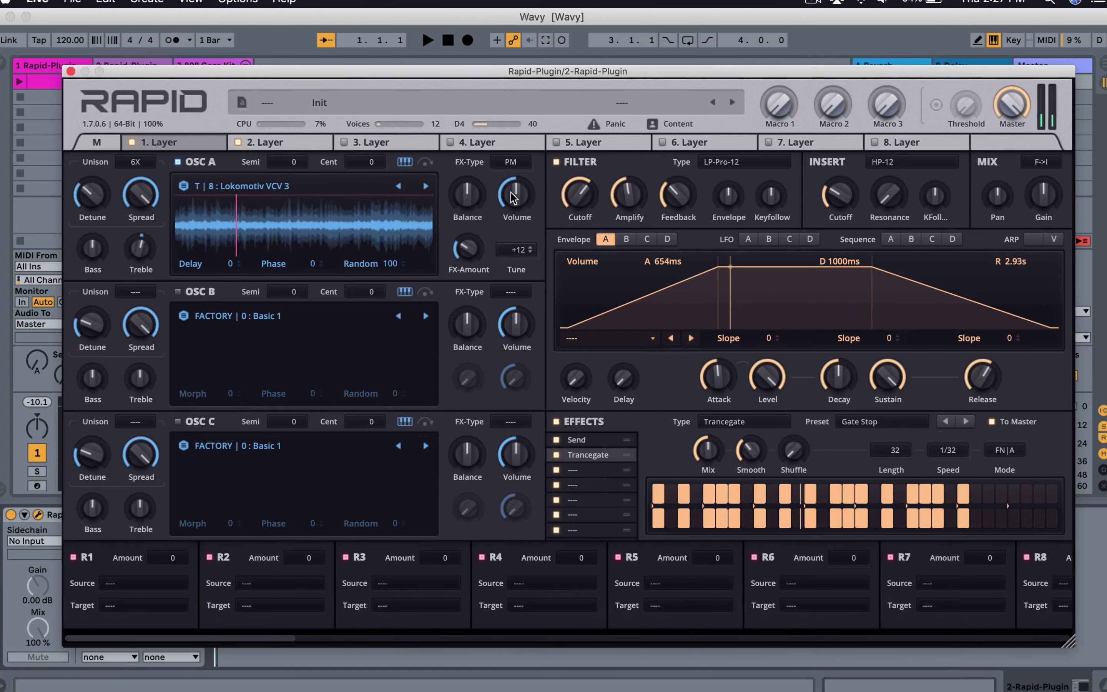
Step: Change OSC A's FX type to Ring Modulation and raise the FX amount further
click(510, 161)
click(513, 238)
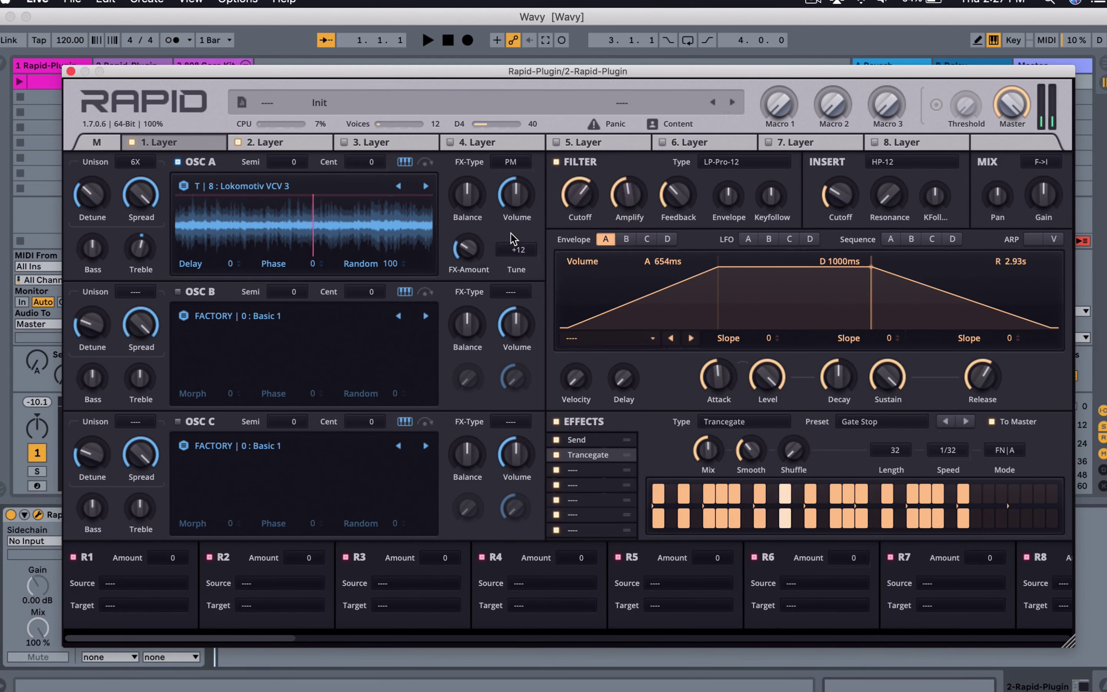
drag(468, 248, 467, 238)
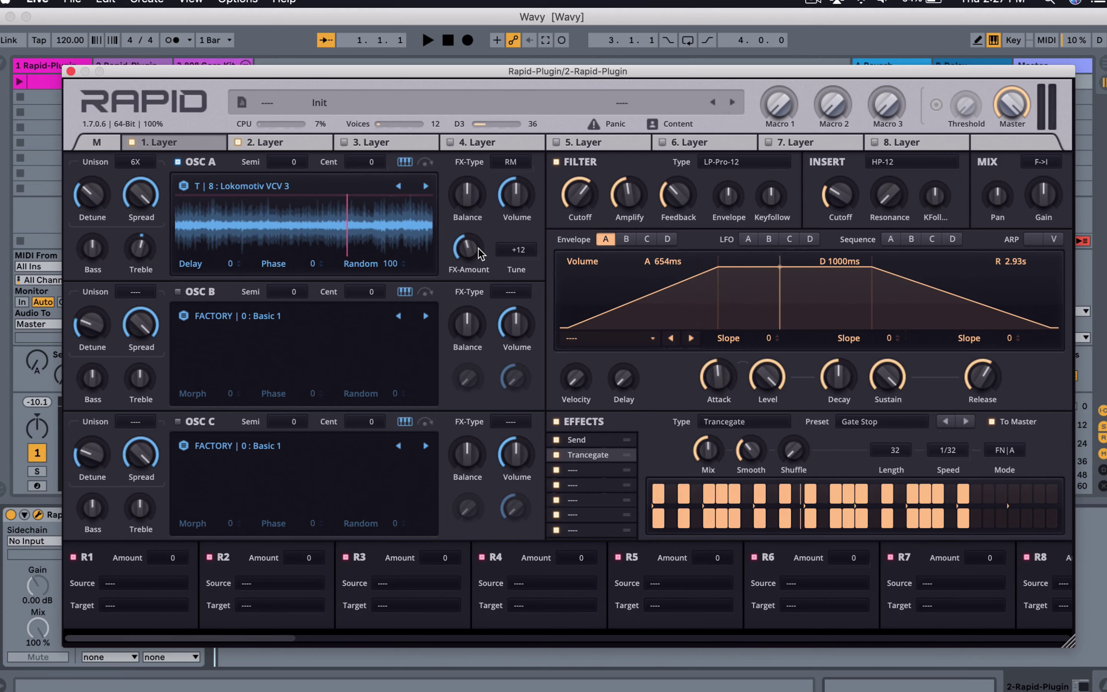
Step: Set OSC A's FX tune to +6 and route LFO A to Osc-A FX-Factor with an amount of -62
mouse_move(517, 249)
mouse_down()
mouse_move(517, 281)
mouse_move(512, 255)
mouse_up()
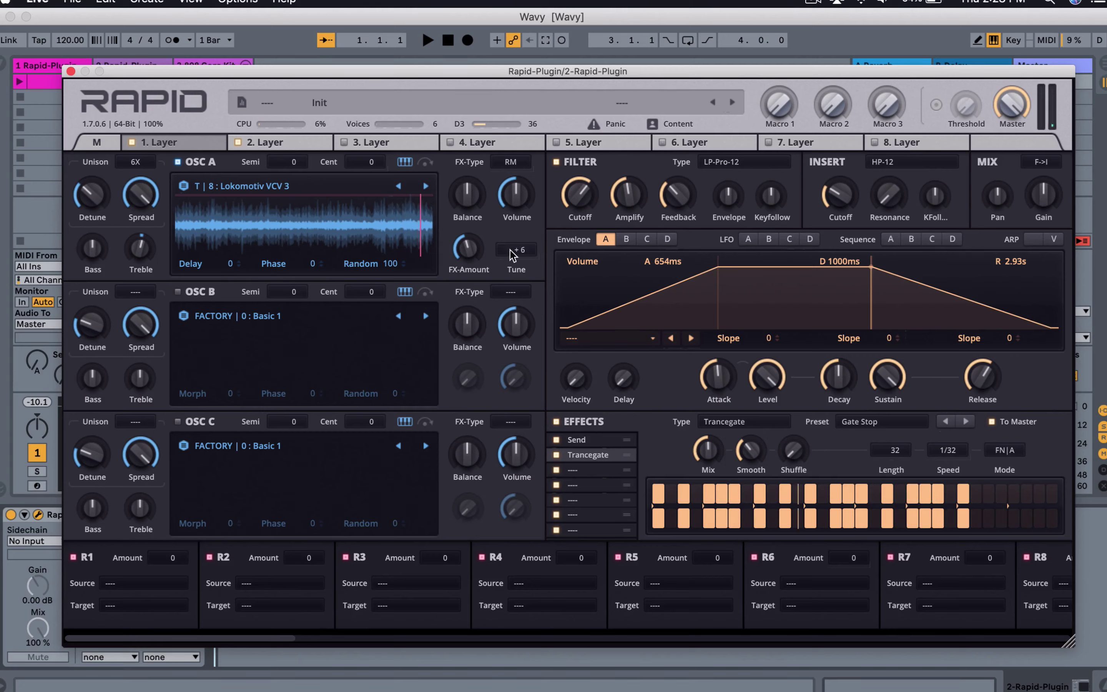
click(748, 238)
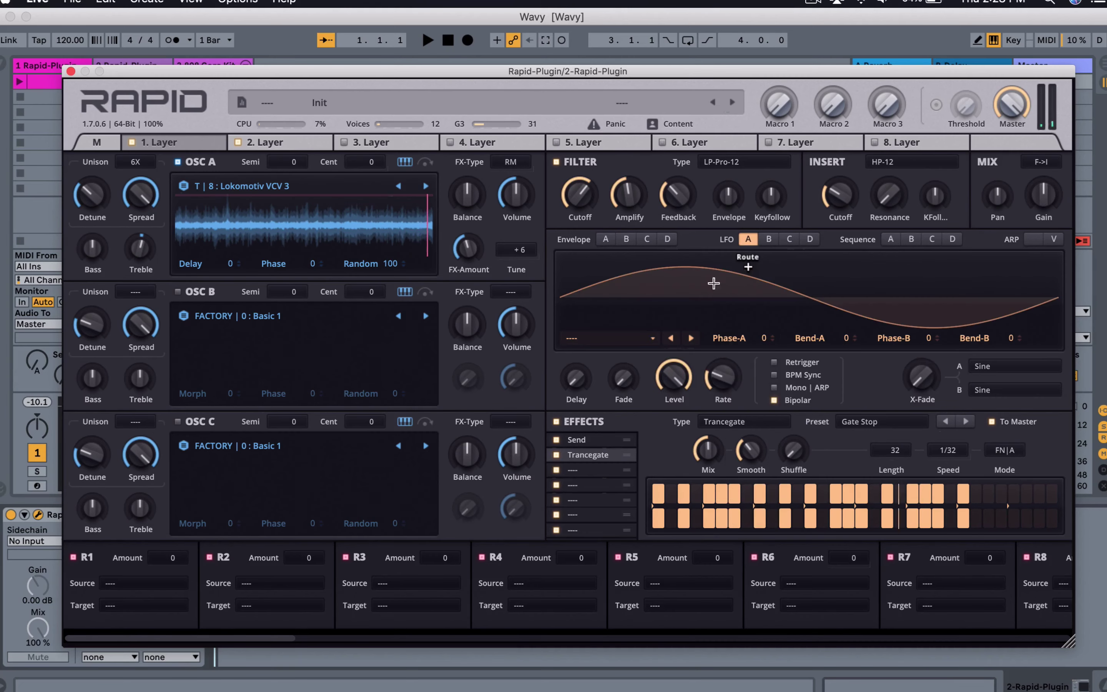
drag(748, 267, 746, 271)
drag(567, 261, 521, 252)
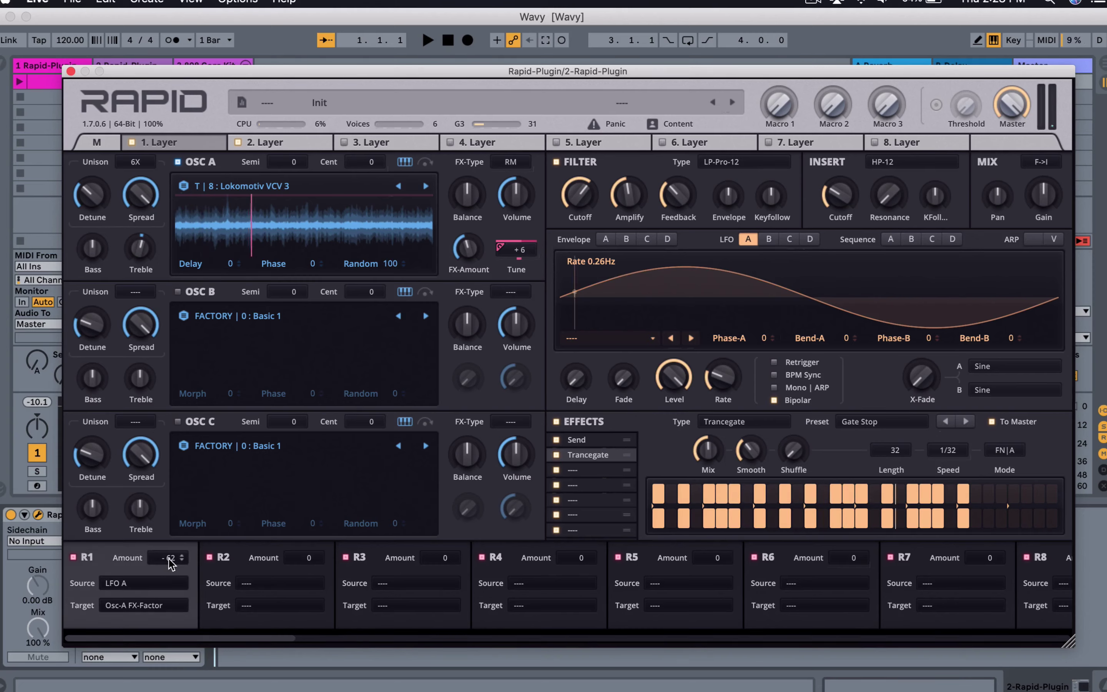
Step: Slow LFO A's rate to 0.067 Hz, reduce its level and lower OSC A's FX amount
drag(722, 376, 722, 398)
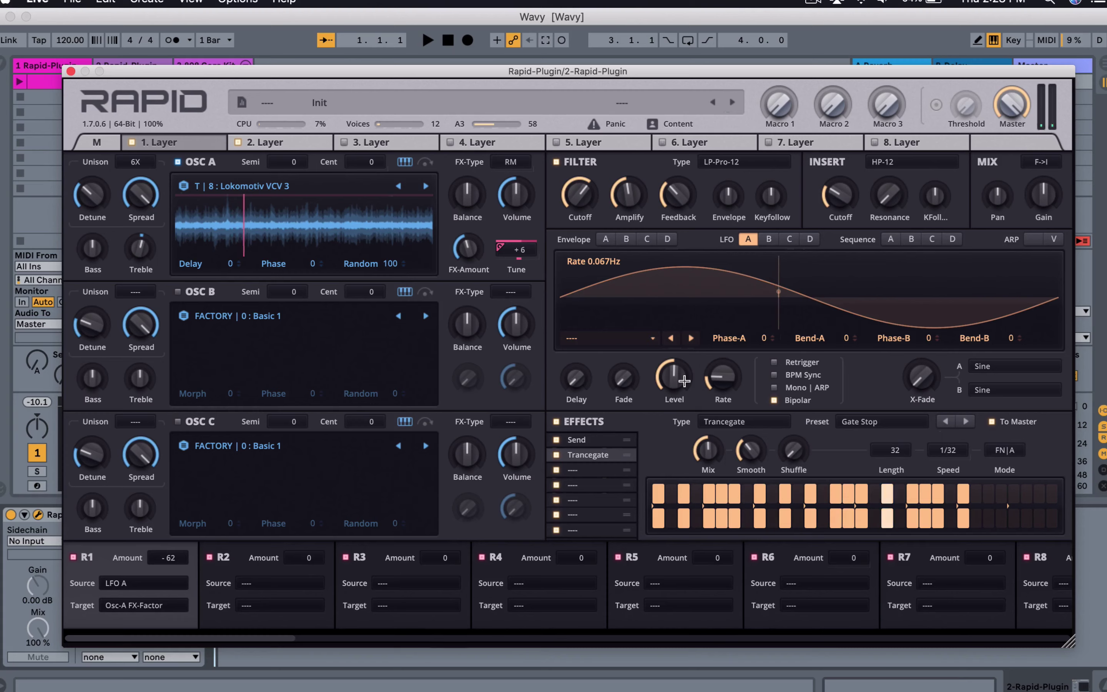
drag(476, 256, 476, 274)
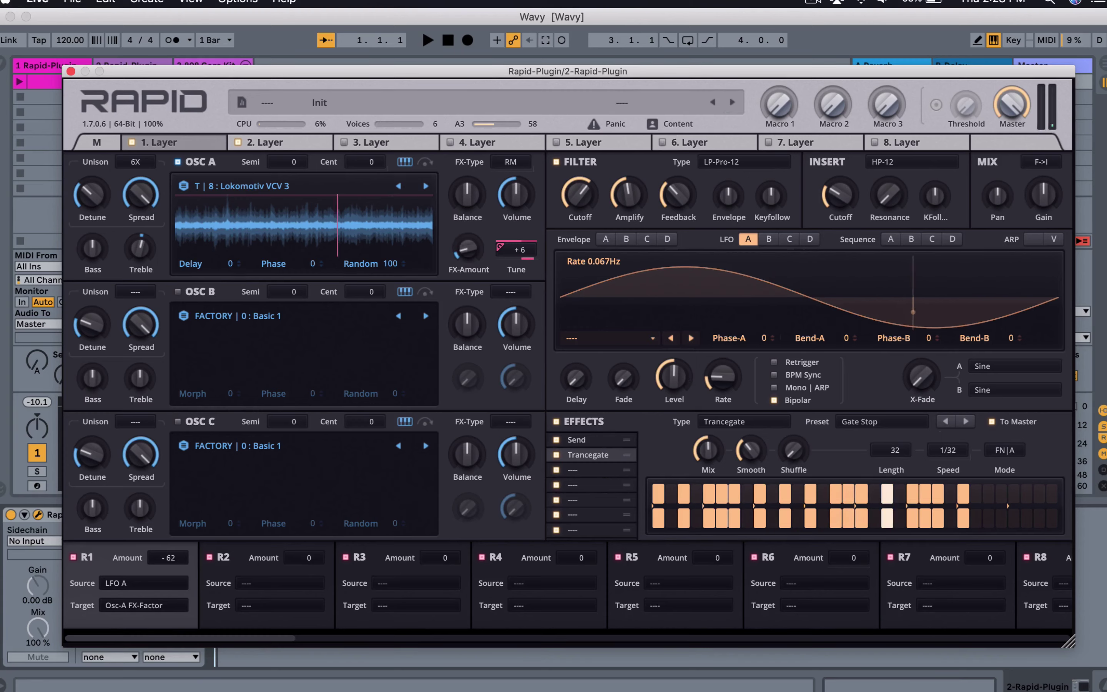
Step: In layer 2, reorder the effects chain so that an empty slot sits between Glitch and Filter
click(298, 143)
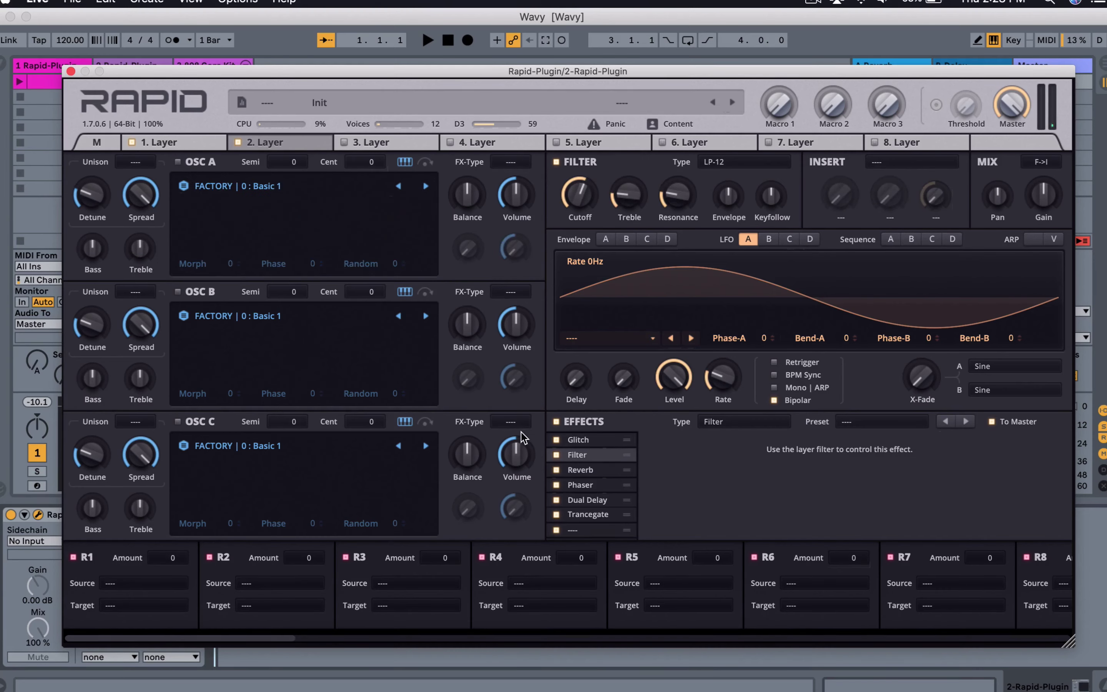
drag(588, 513, 592, 469)
click(589, 501)
click(590, 452)
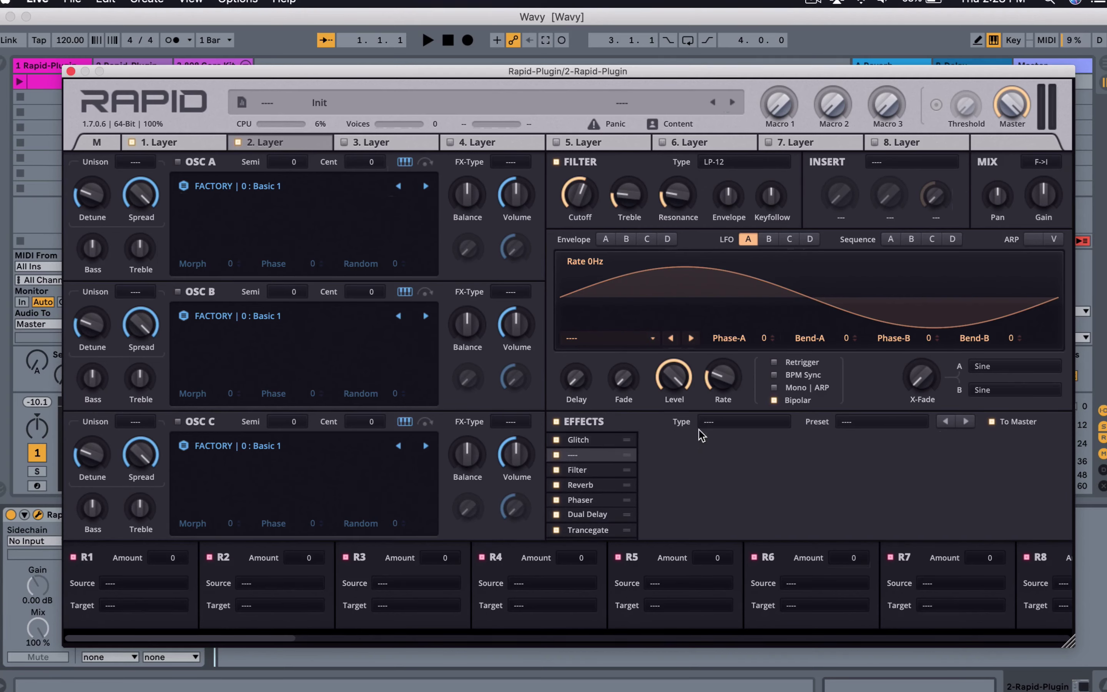
Step: Add a Tapestop effect in the empty slot with Time Down 1028 ms and Time Up 1149 ms
click(712, 422)
click(732, 427)
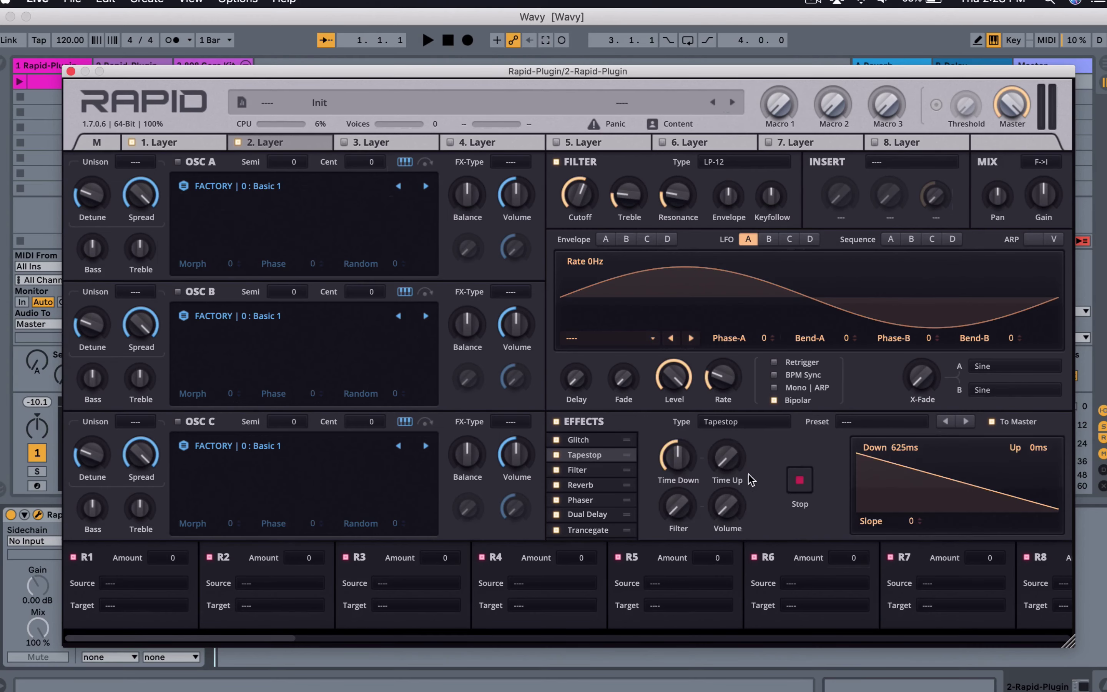
drag(727, 457, 726, 439)
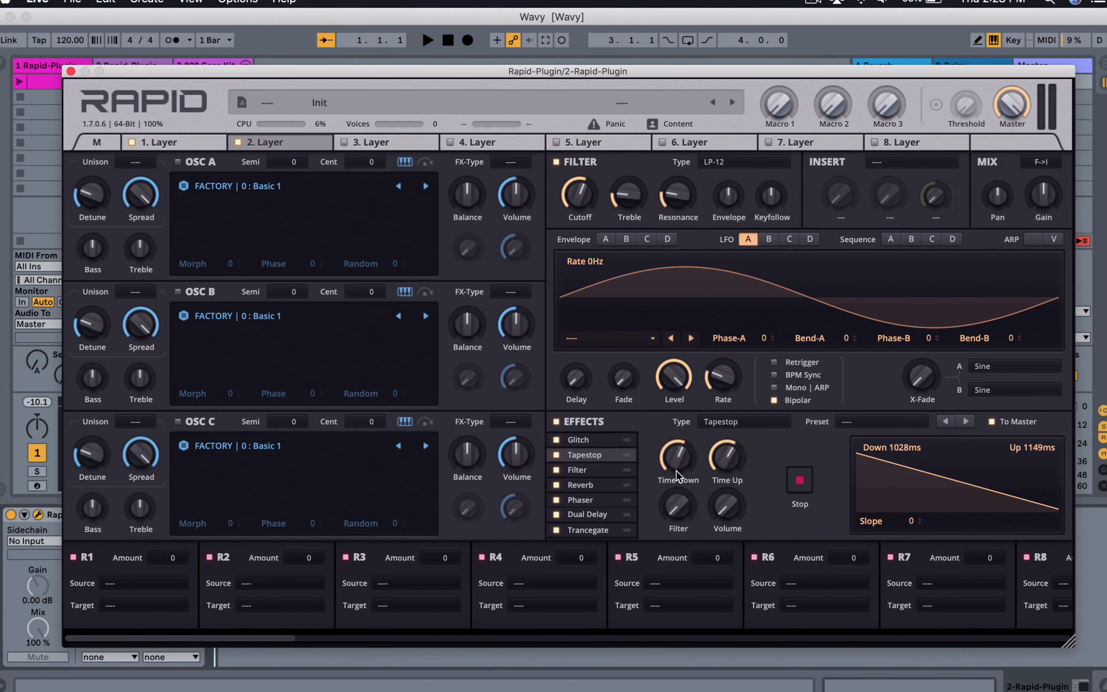
Step: Move Tapestop to the end of layer 2's chain, trigger its stop while playing notes and raise its volume
drag(588, 455, 595, 530)
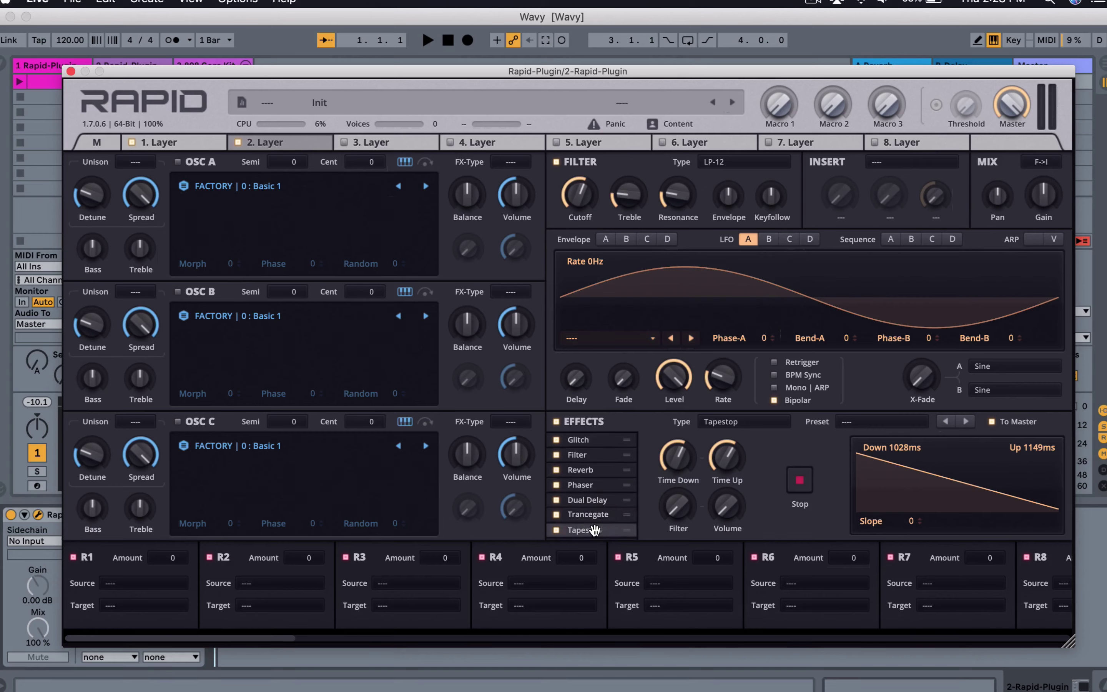
key(h)
click(794, 484)
click(794, 483)
drag(709, 499, 709, 480)
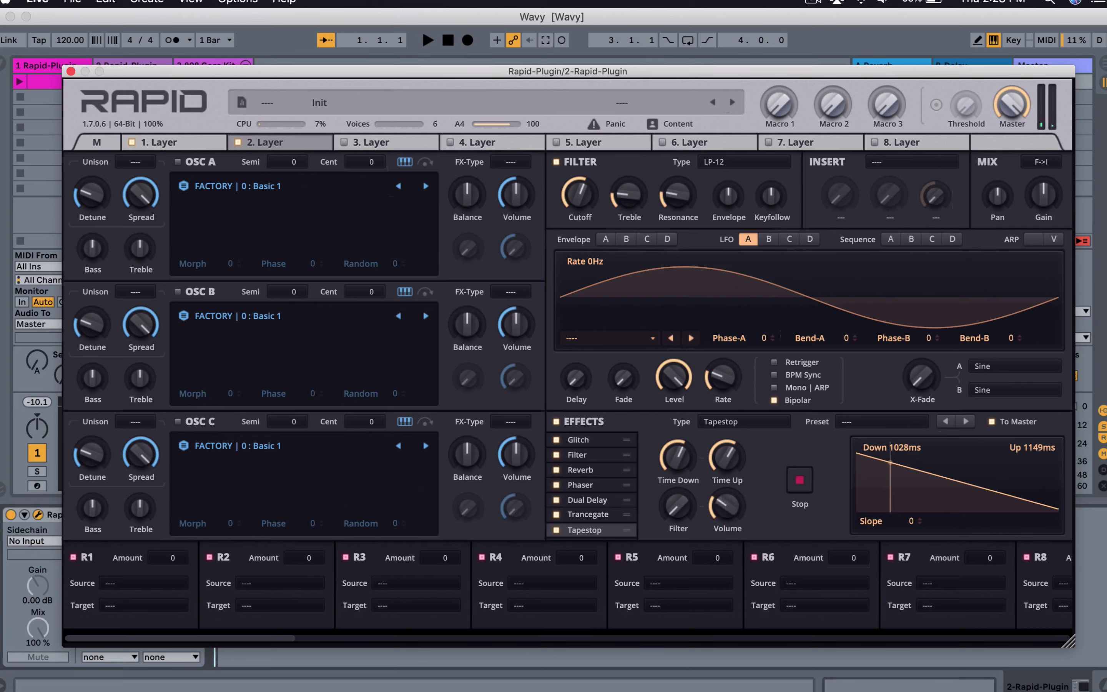
Step: Audition the tape stop again with held notes, raise its volume further and shift the computer keyboard octave
key(h)
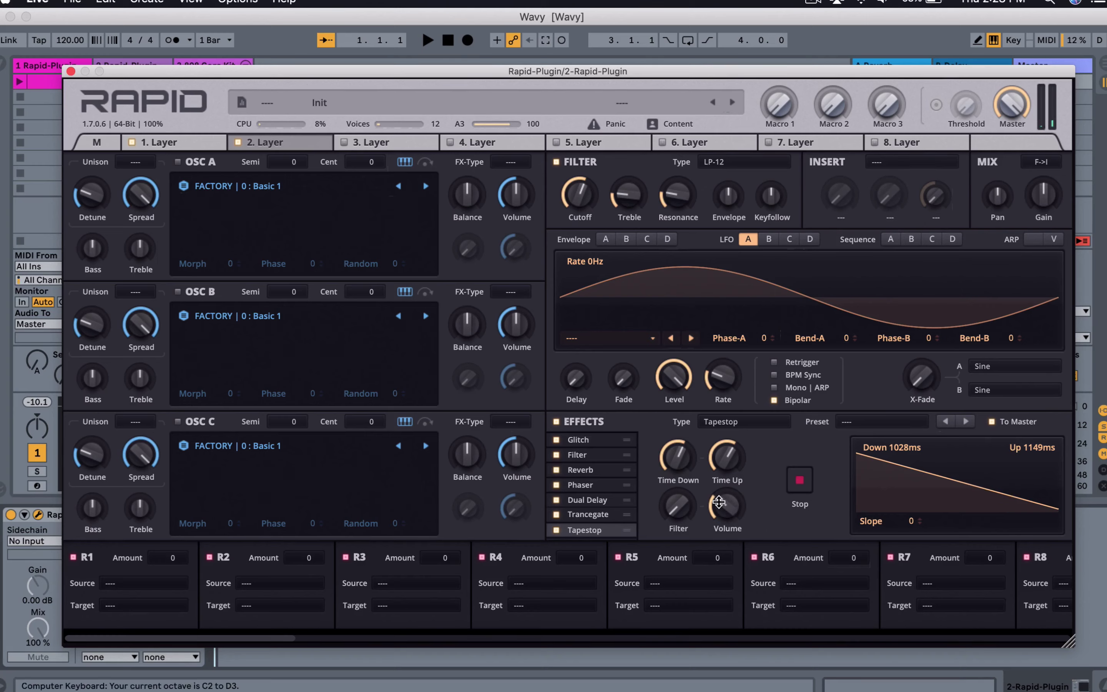
click(794, 485)
click(799, 480)
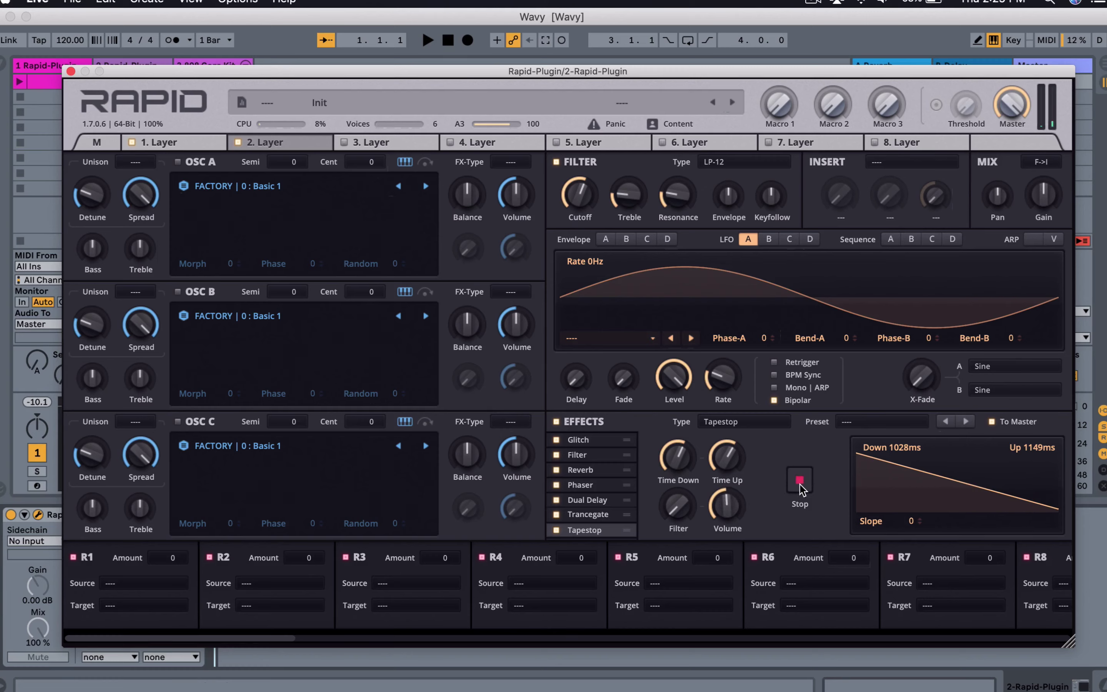
key(z)
key(h)
Step: Move Tapestop back to the slot after Glitch, raise its volume and trigger the stop to hear it
drag(595, 531, 593, 453)
click(796, 481)
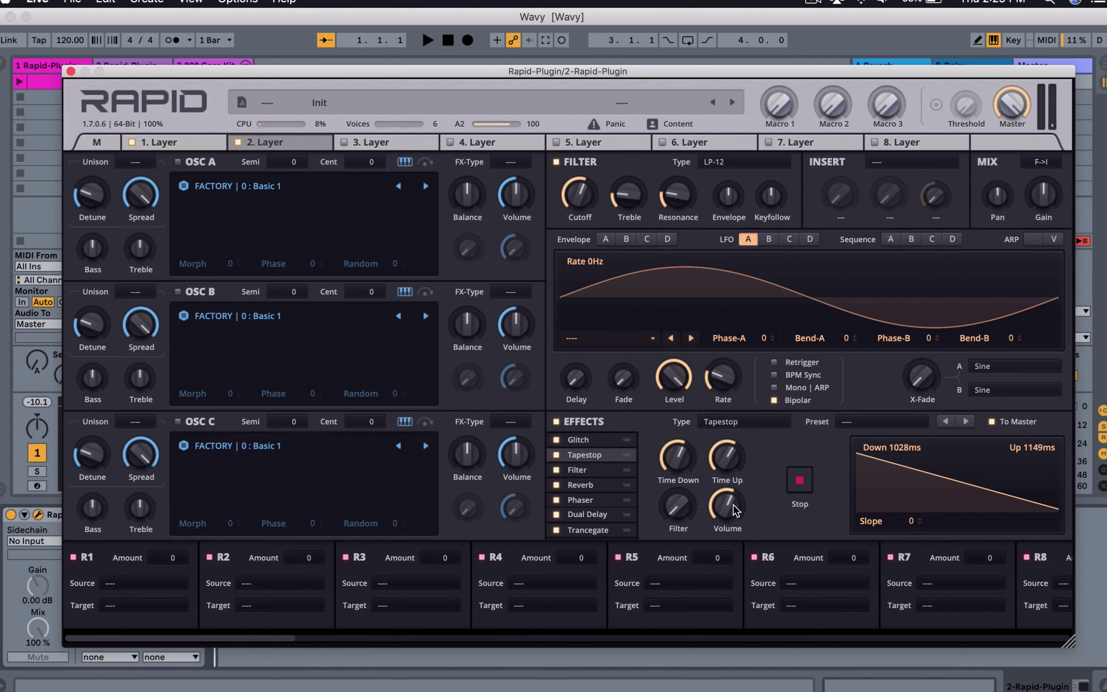
click(801, 483)
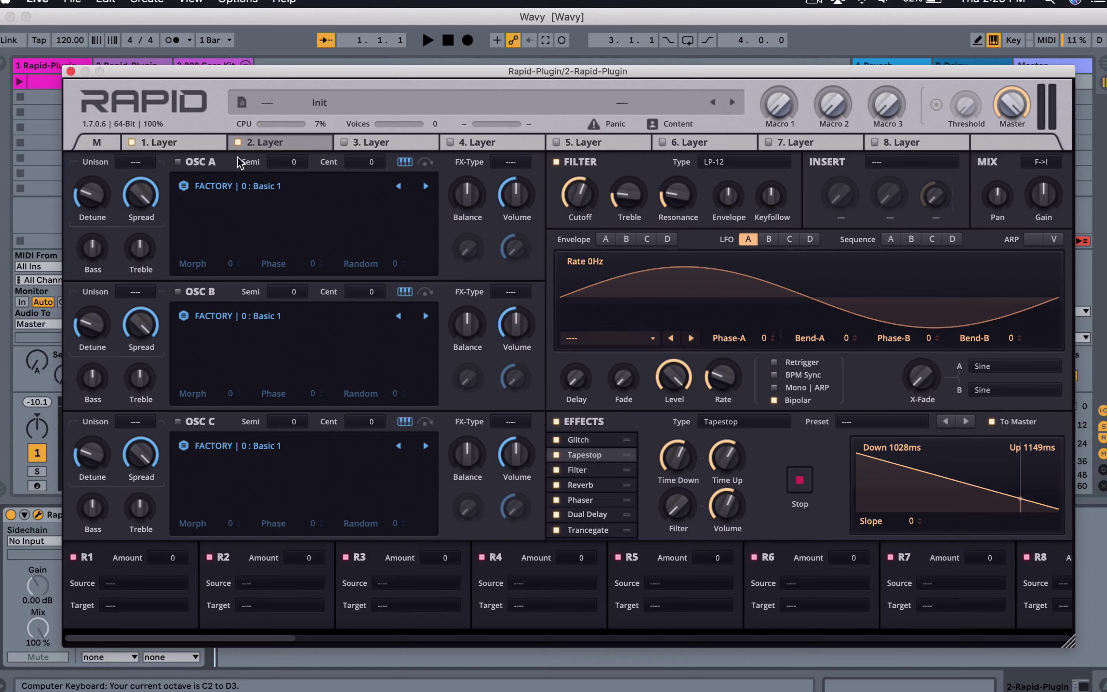
Step: Close the synth window, open the playing clip on track 2 and transpose all its notes up two octaves to C2-G2
click(70, 71)
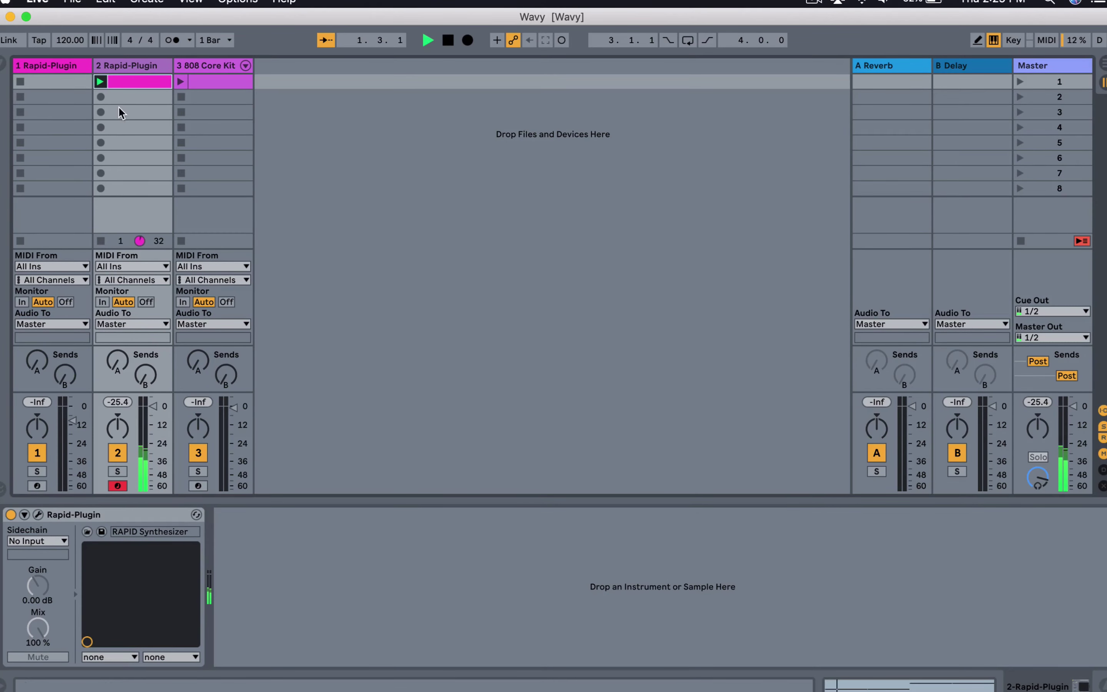
double_click(128, 89)
click(270, 341)
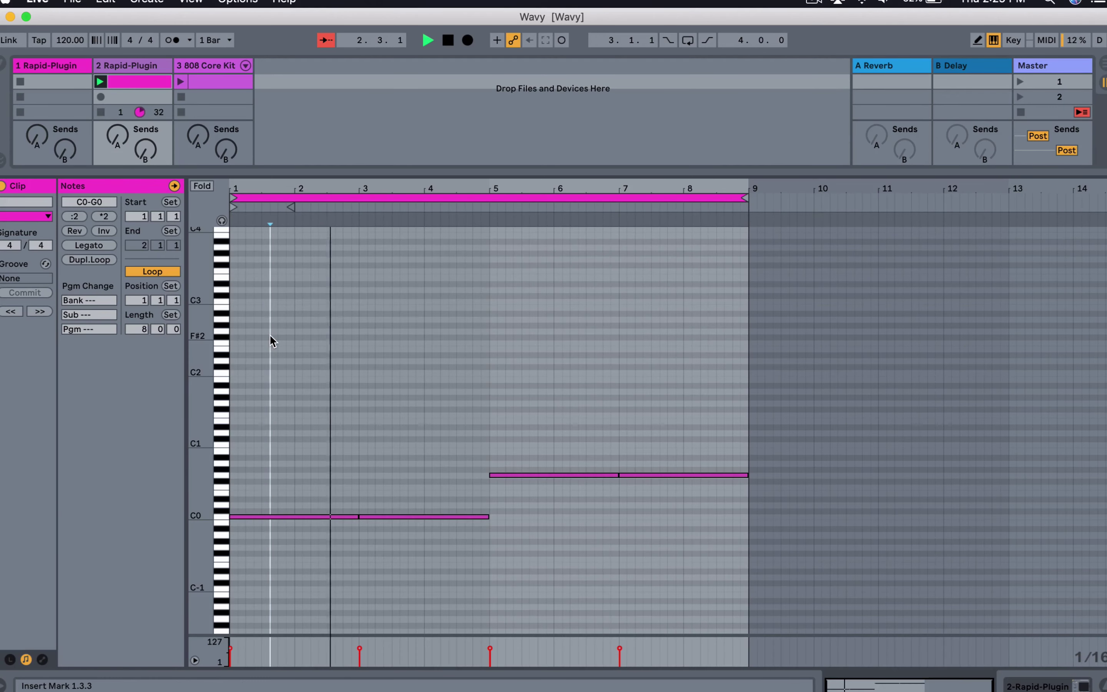
key(shift+Up)
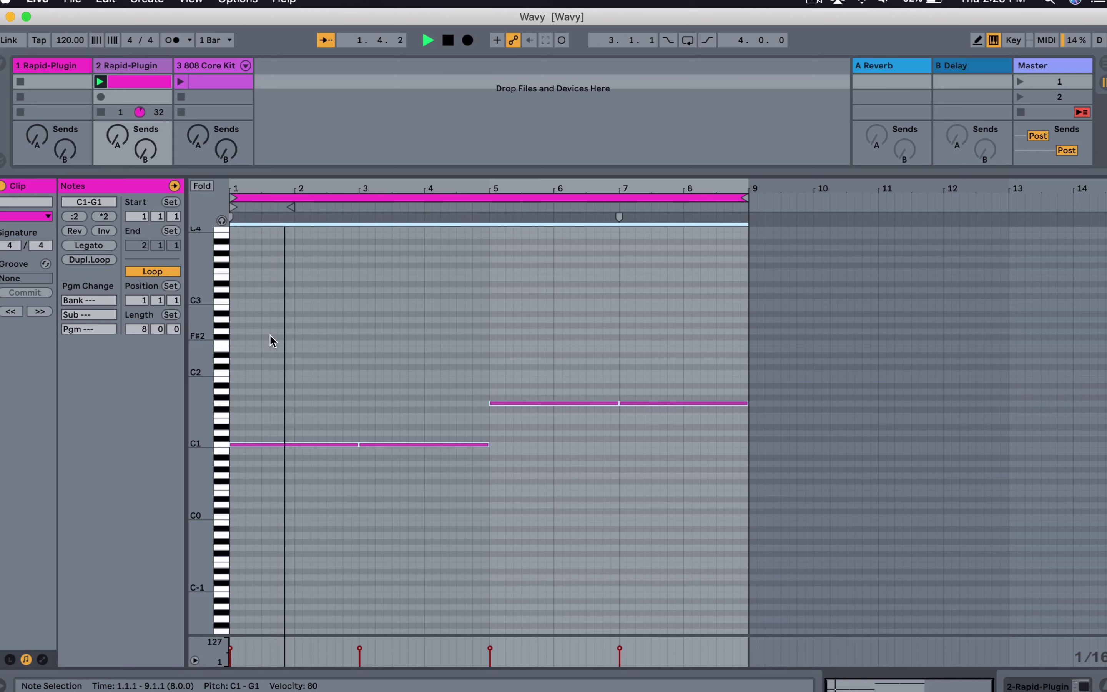
key(shift+Up)
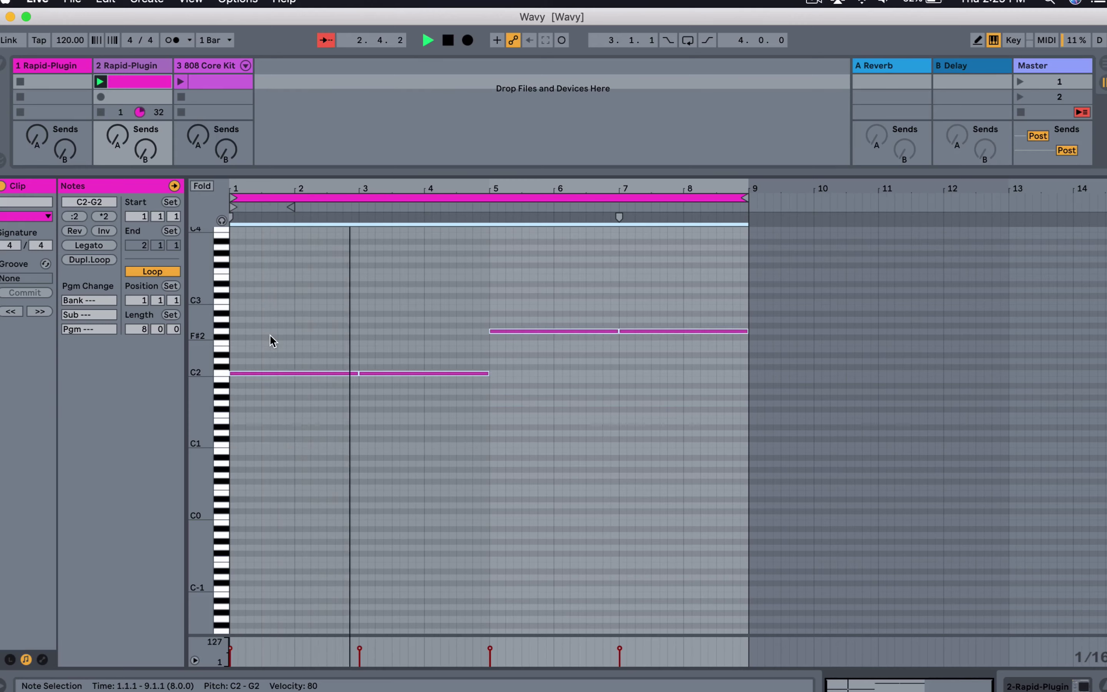
Step: Lower the clip's first note one octave to C1
click(269, 341)
click(276, 373)
key(shift+Down)
click(405, 411)
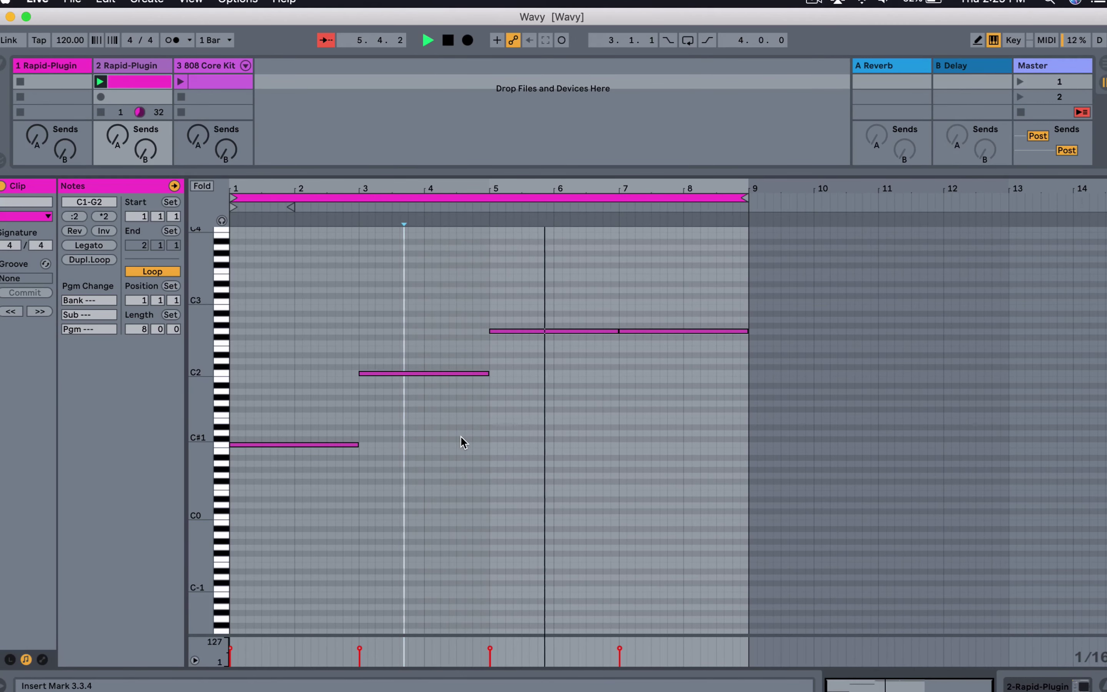
Step: Duplicate all of the clip's notes two octaves higher, placing the copies at C3-G4
scroll(462, 442, up, 3)
drag(289, 358, 712, 531)
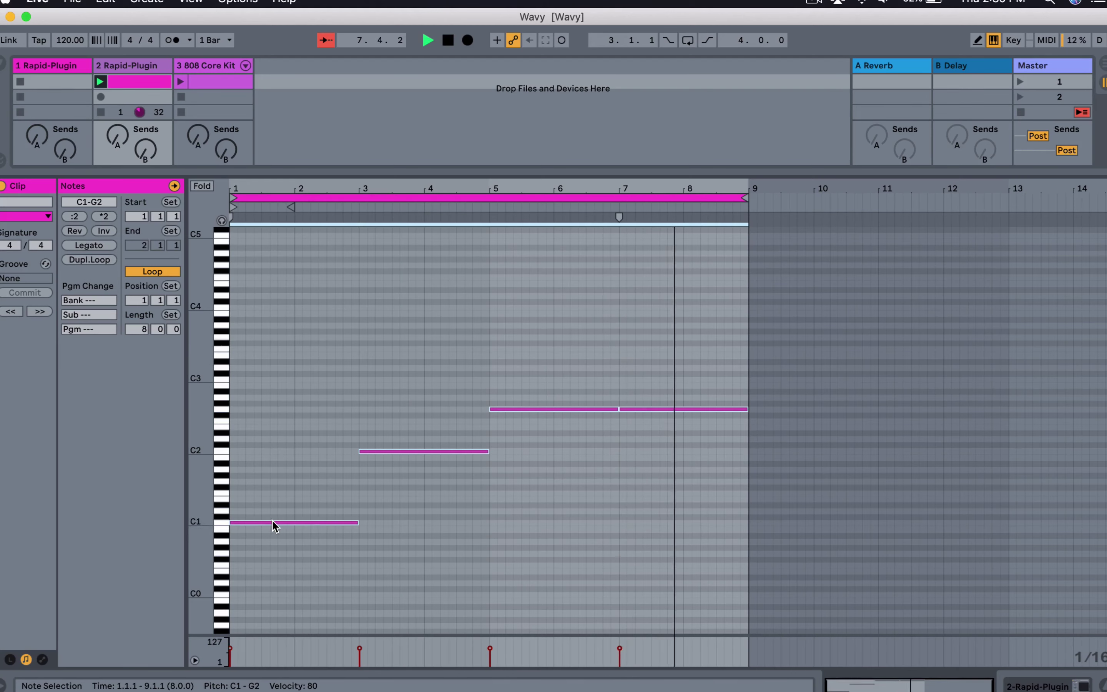
drag(277, 523, 277, 388)
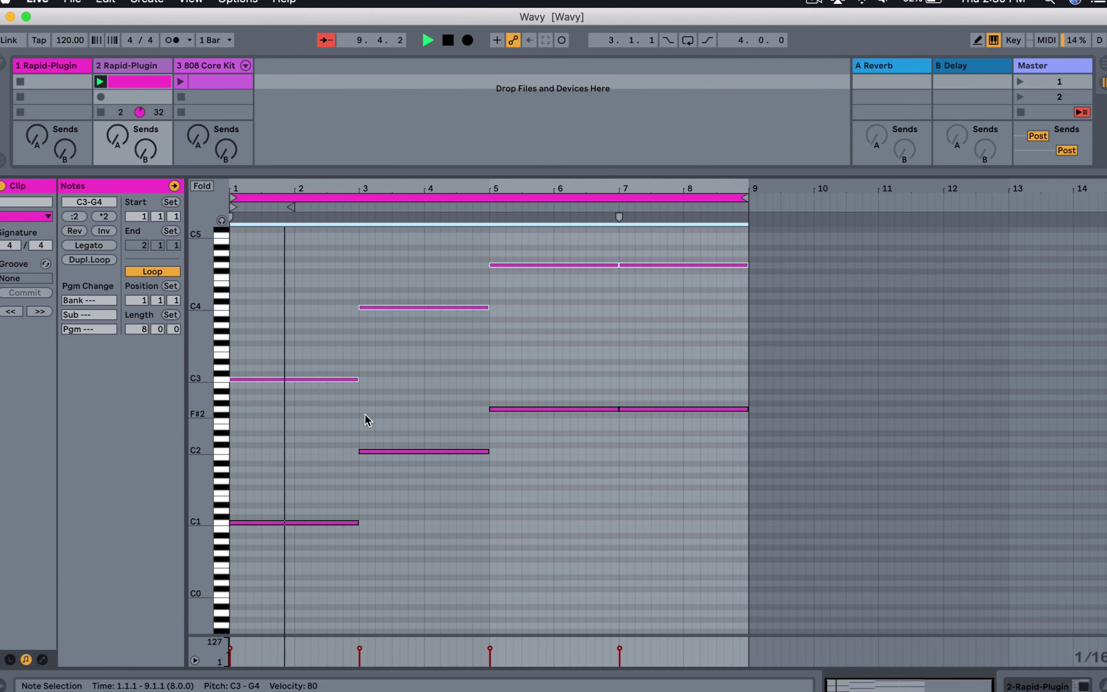
Step: Set track 2's volume to -3.0 dB and launch the 808 Core Kit clip
key(shift+Tab)
drag(153, 406, 153, 408)
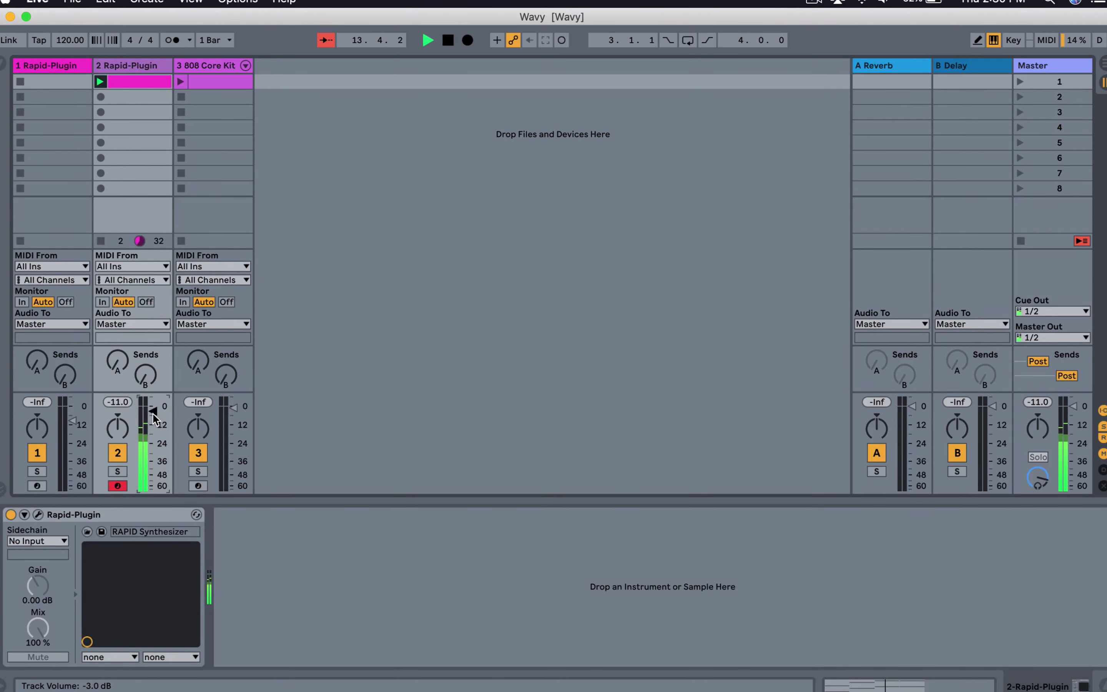
click(180, 81)
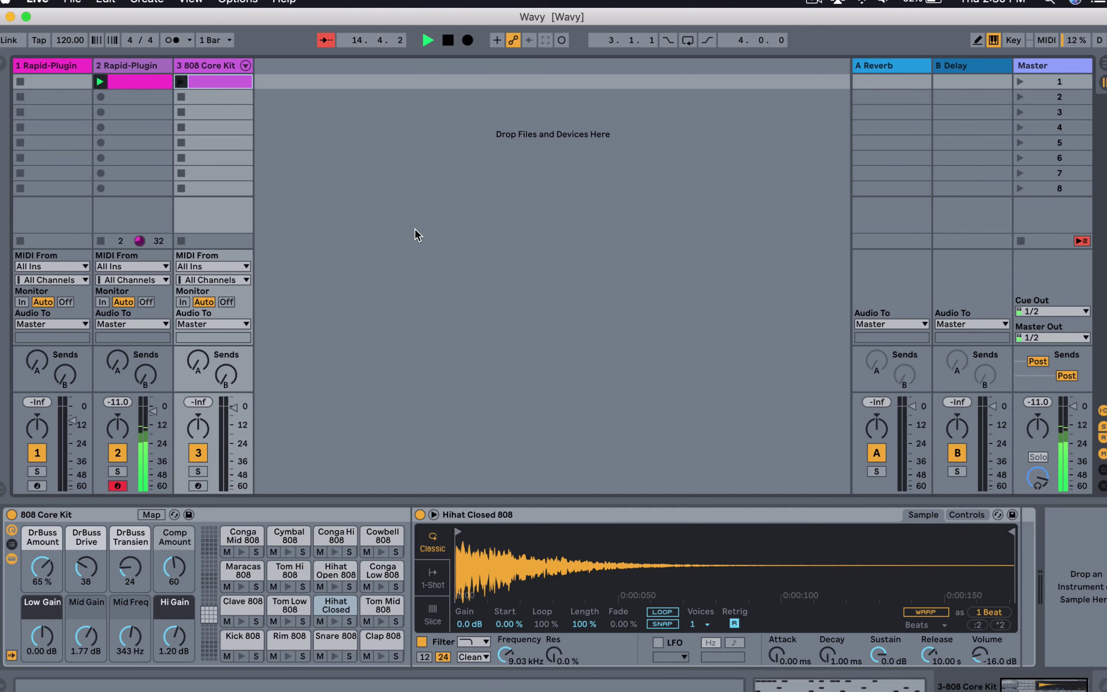
Step: Find Rapid-Plugin-FX among Parawave's VST effects and add it to the Snare 808 pad
click(8, 69)
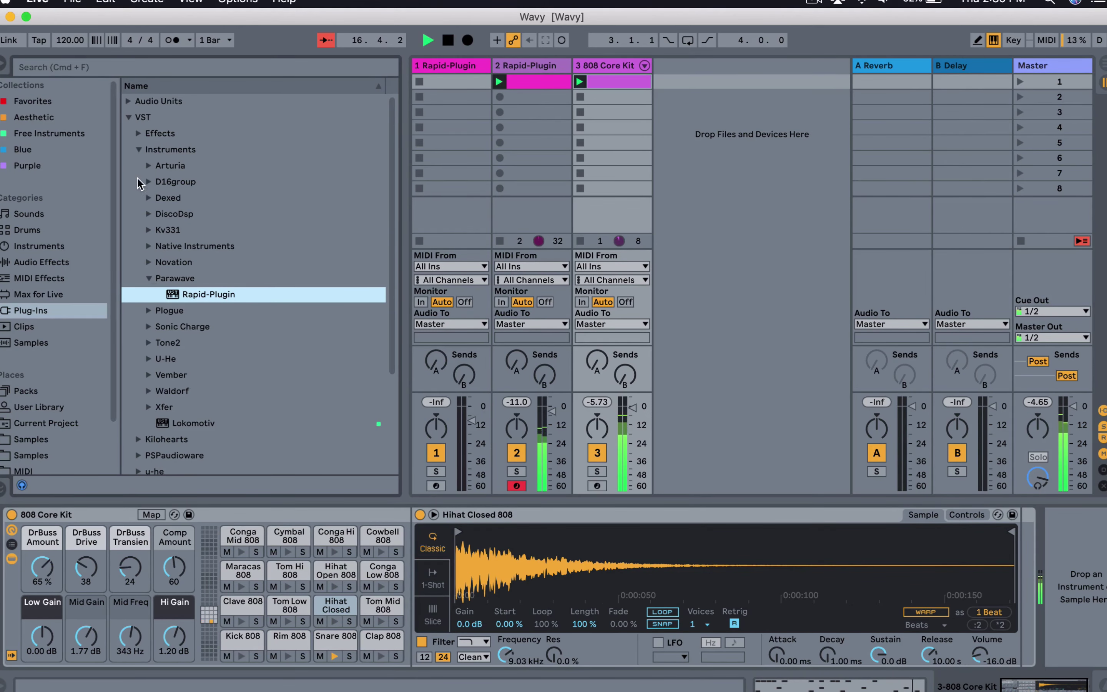
click(138, 133)
click(148, 343)
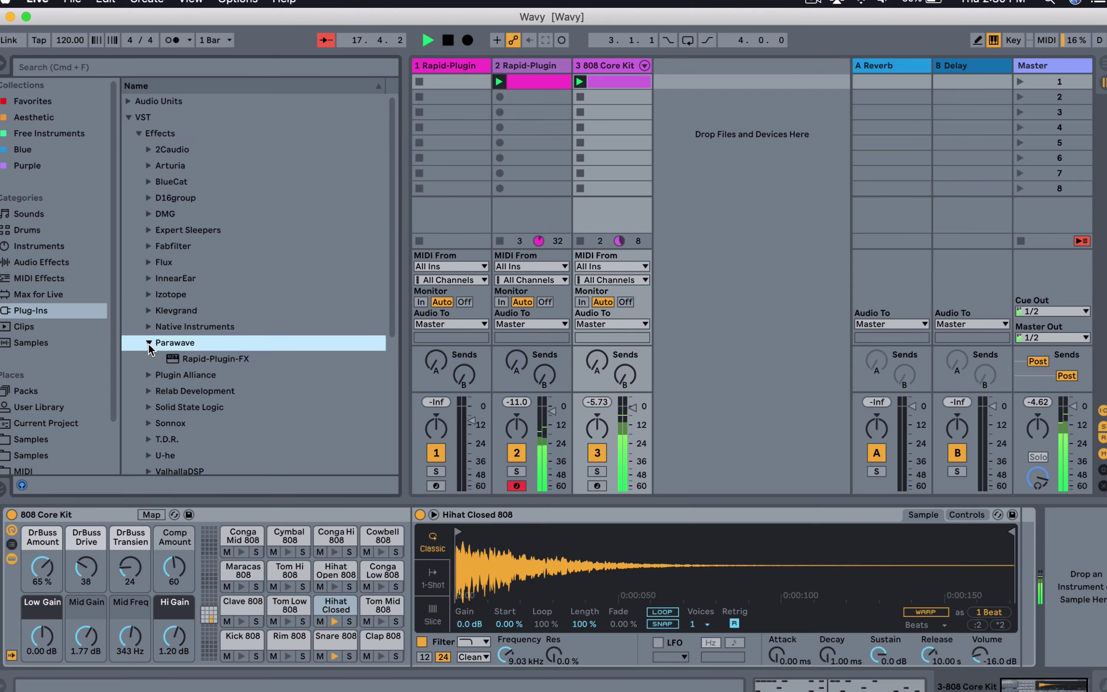
click(215, 359)
click(602, 69)
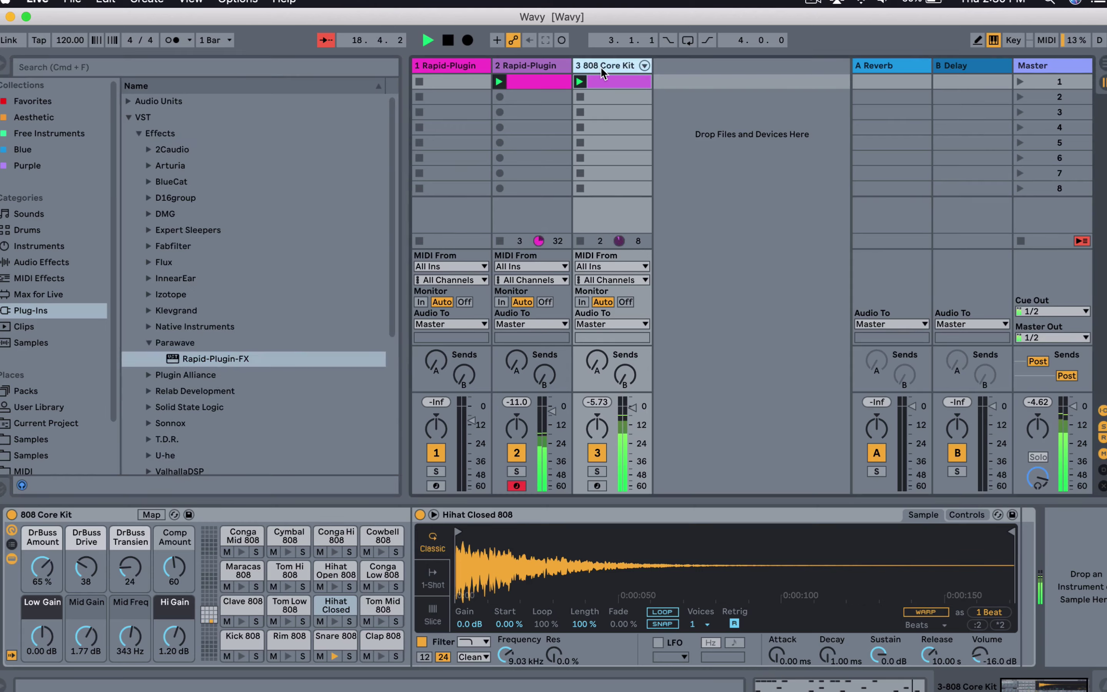
drag(223, 360, 329, 640)
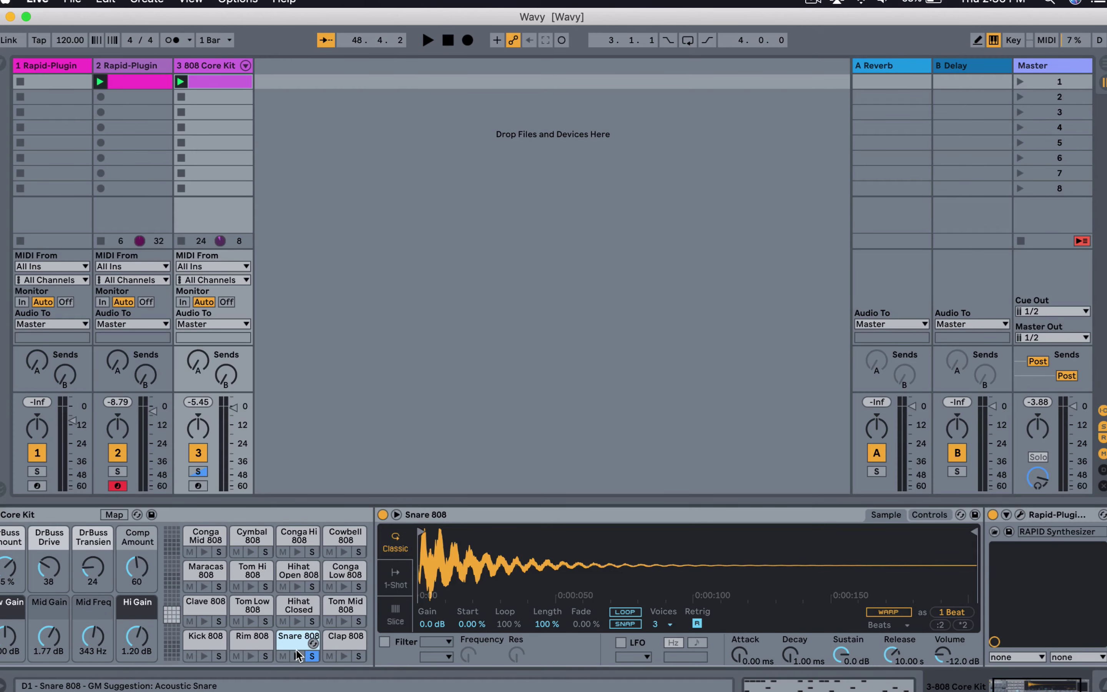
Step: Check layer 1's Send to layer 2 in the snare's Rapid FX, view layer 2 and hide the plug-in window
click(1020, 514)
click(211, 156)
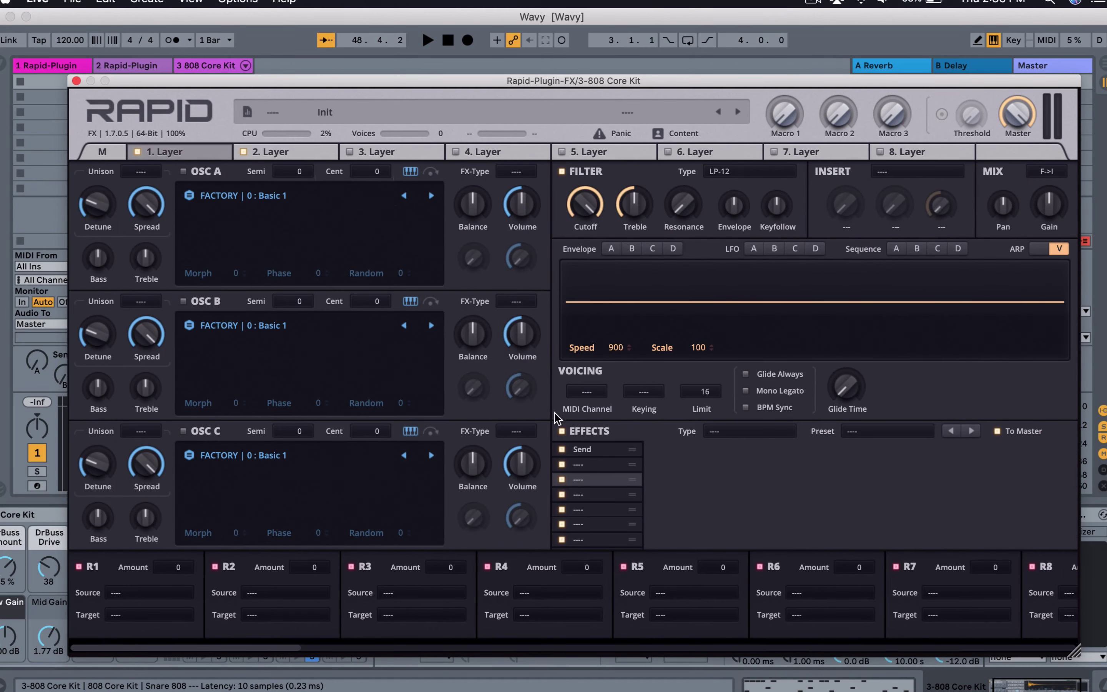
click(620, 450)
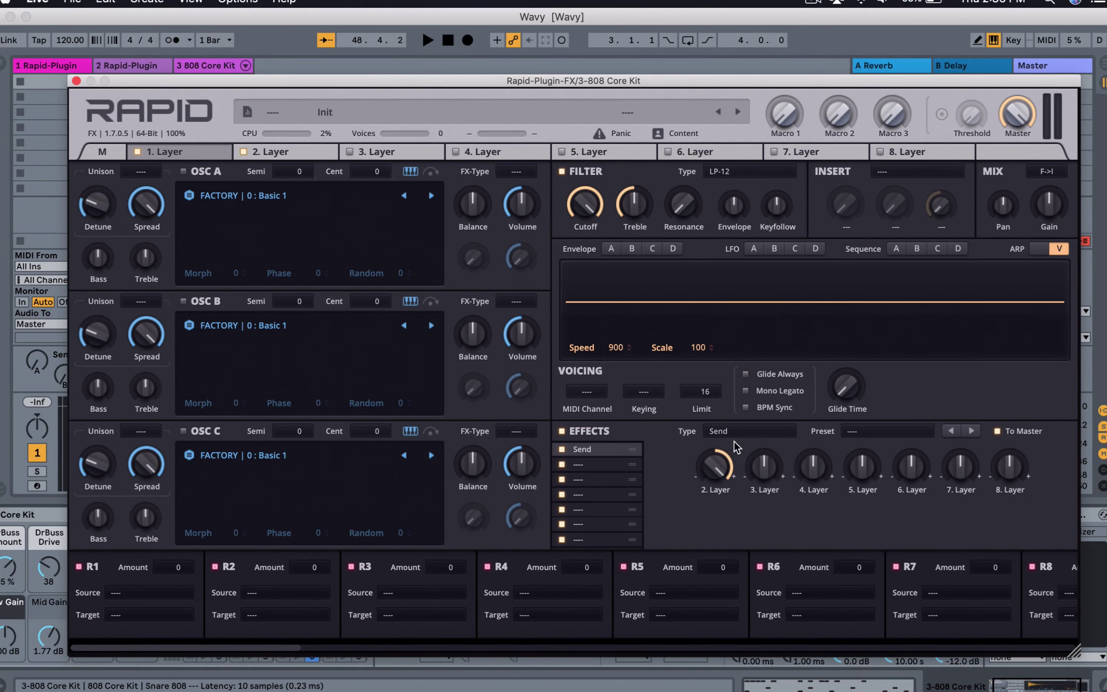
click(267, 147)
key(super+alt+p)
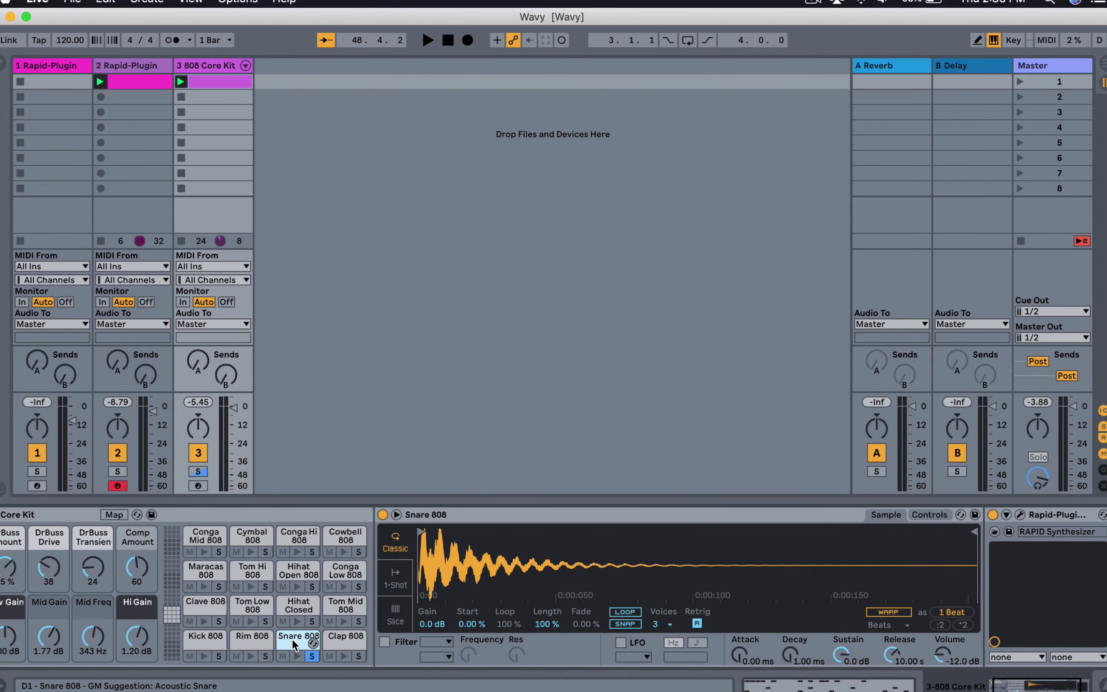
Step: Start playback, enable Bitcrush on layer 2 of the snare's Rapid FX, raise its rate and jitter, and turn on Reverb
key(space)
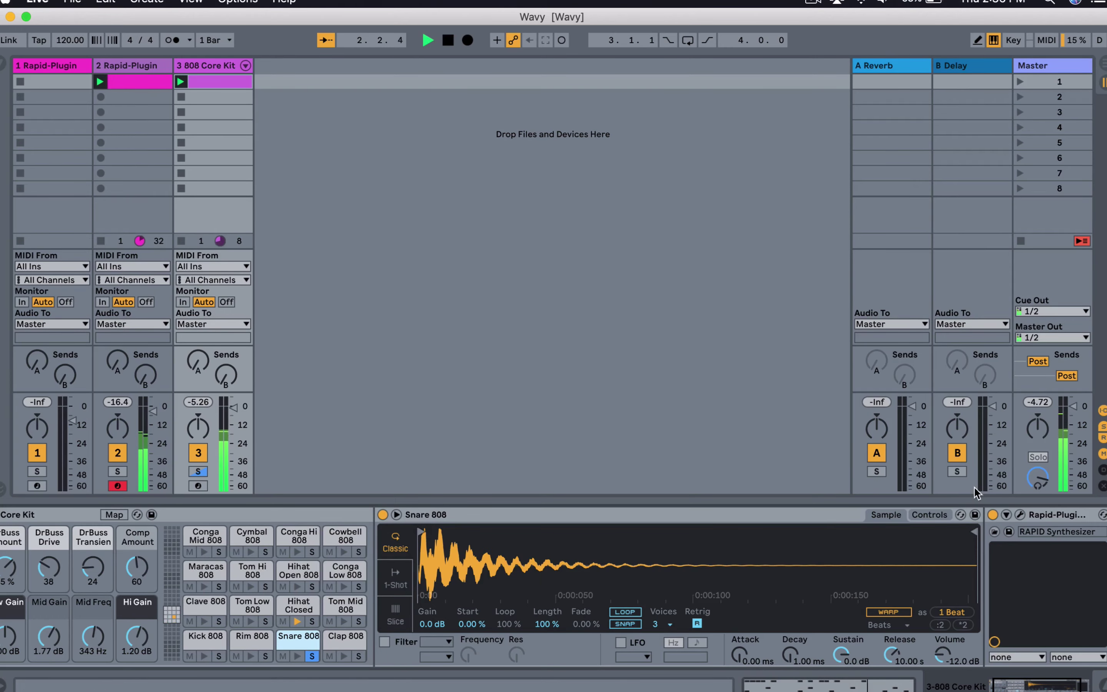
click(1020, 515)
click(561, 450)
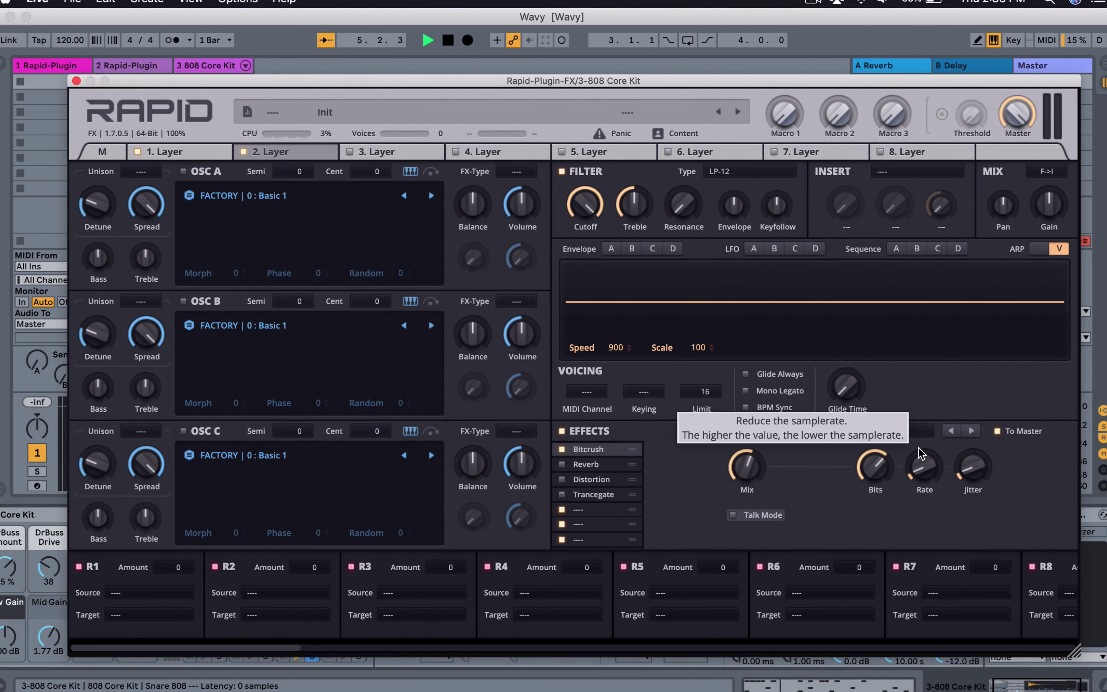
mouse_move(931, 466)
mouse_down()
mouse_move(964, 462)
mouse_move(927, 479)
mouse_up()
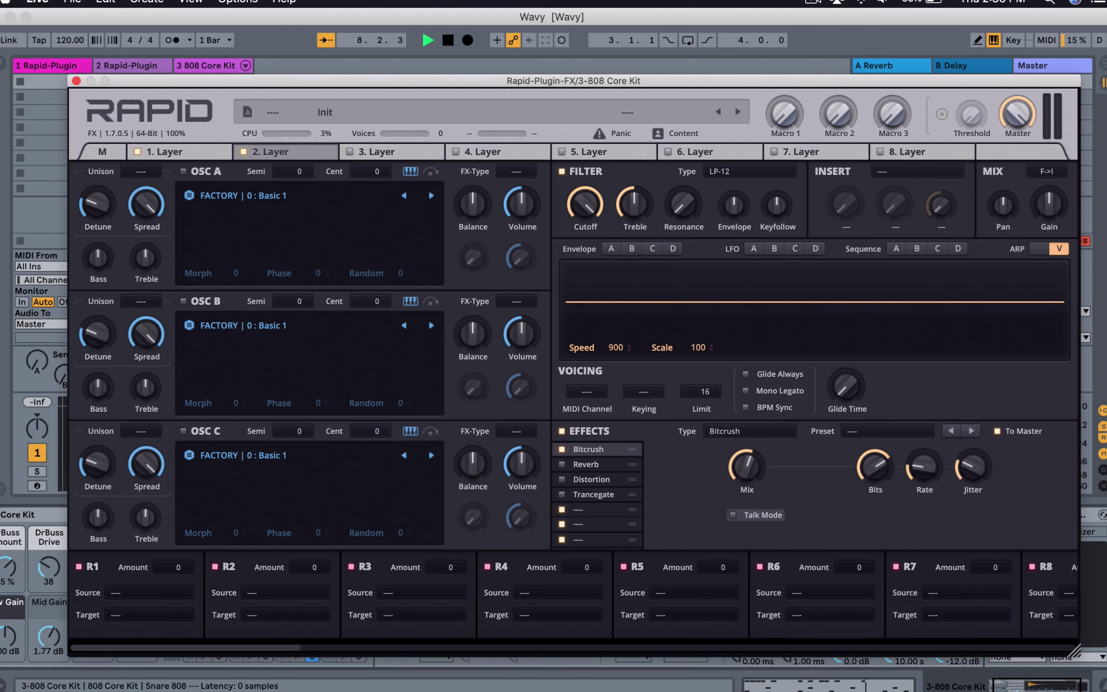
click(590, 464)
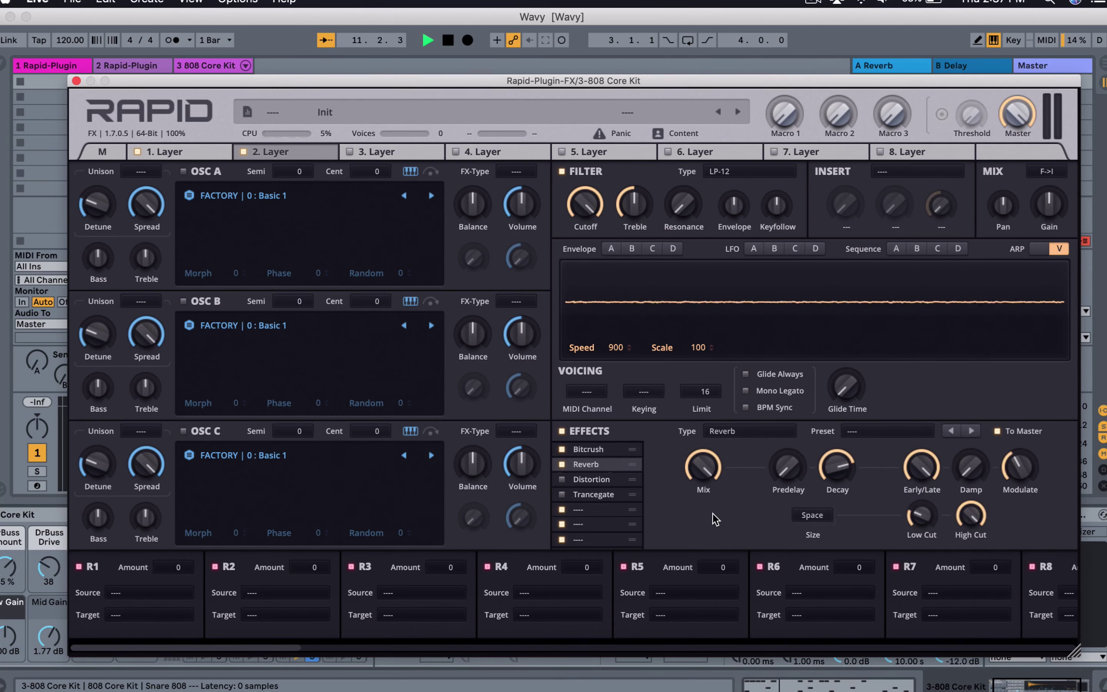
Step: Enable Distortion with more drive and Trancegate on layer 2 of the snare's Rapid FX, and close the plug-in window
click(604, 480)
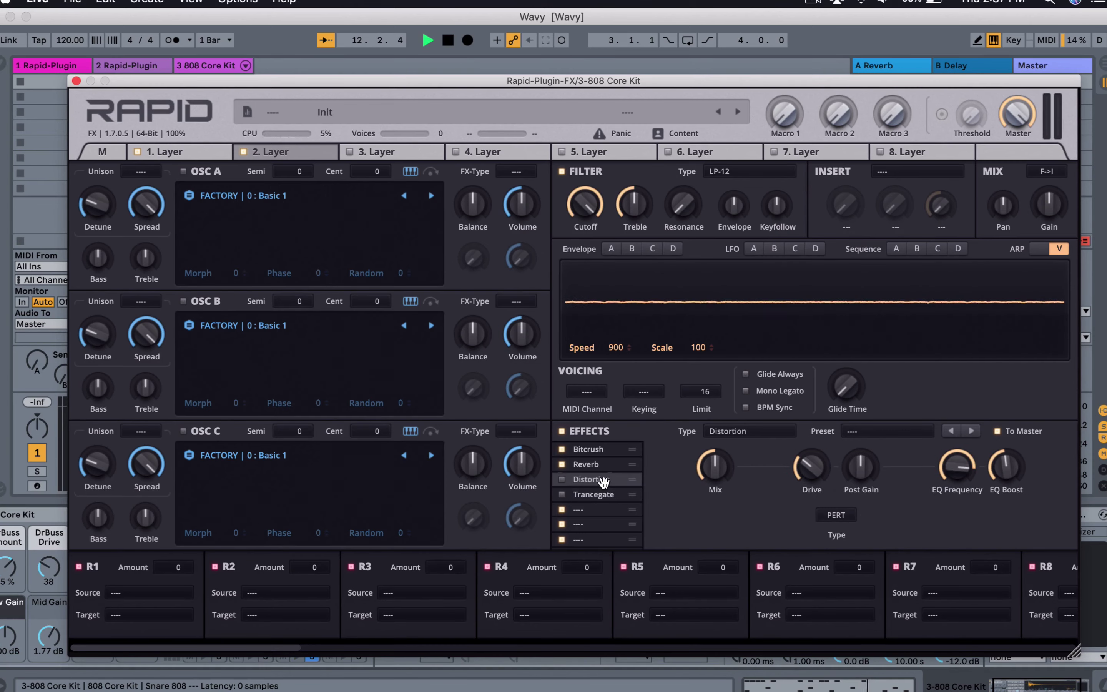
click(562, 479)
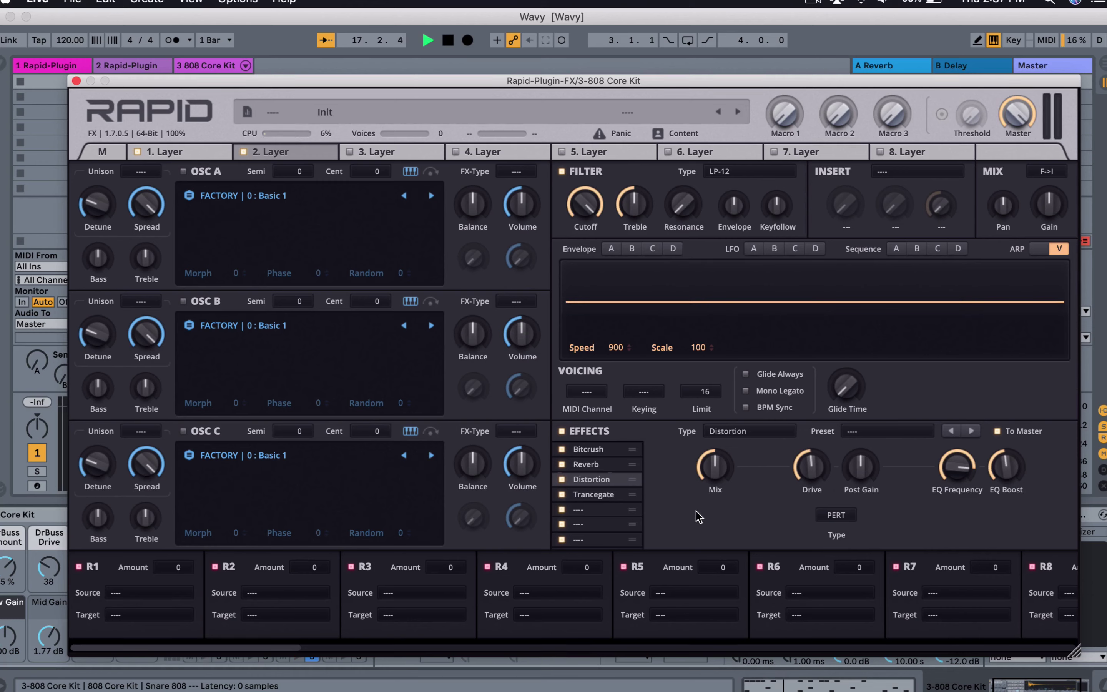
click(608, 496)
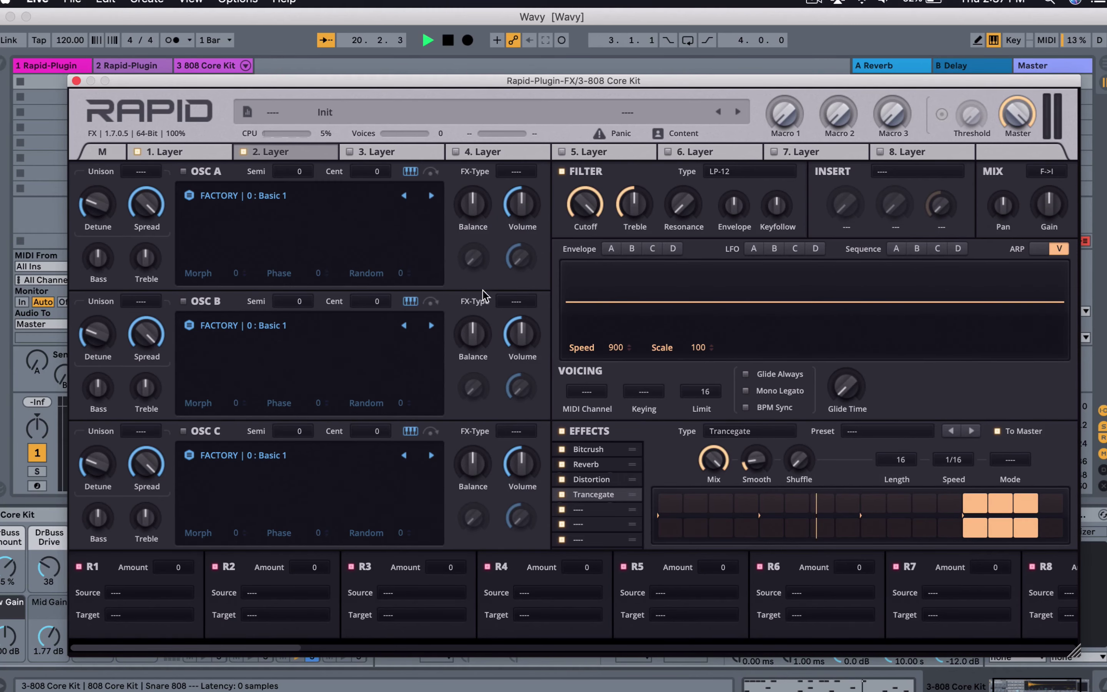
click(76, 81)
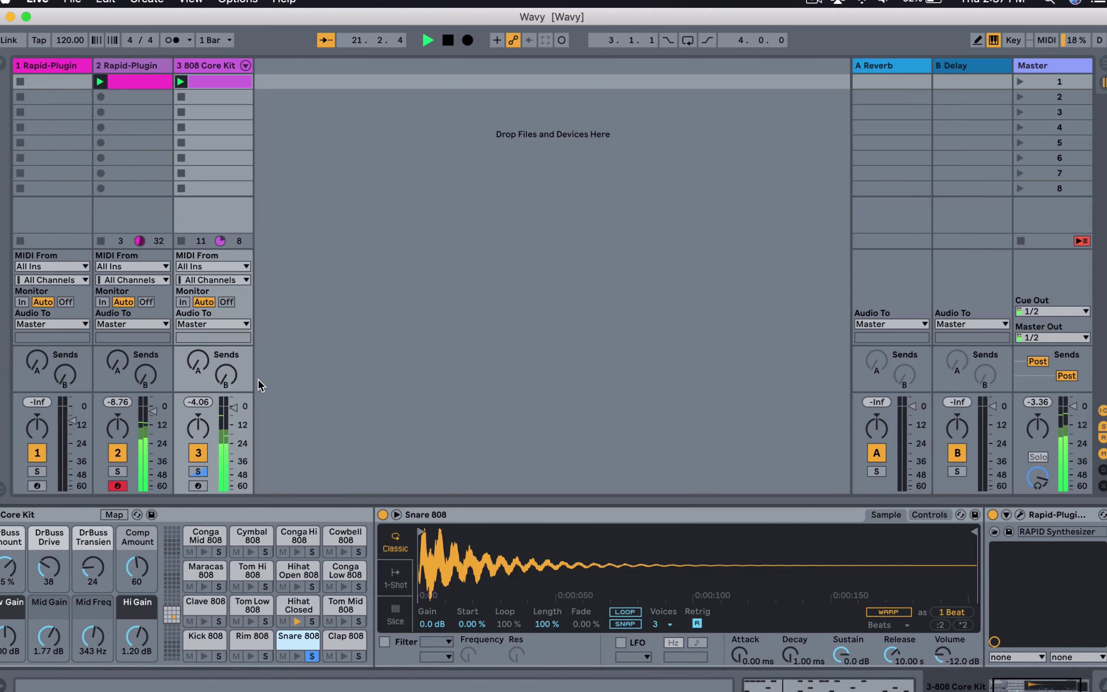
Step: Stop playback, mute track 2 and take the Snare 808 pad out of solo
key(space)
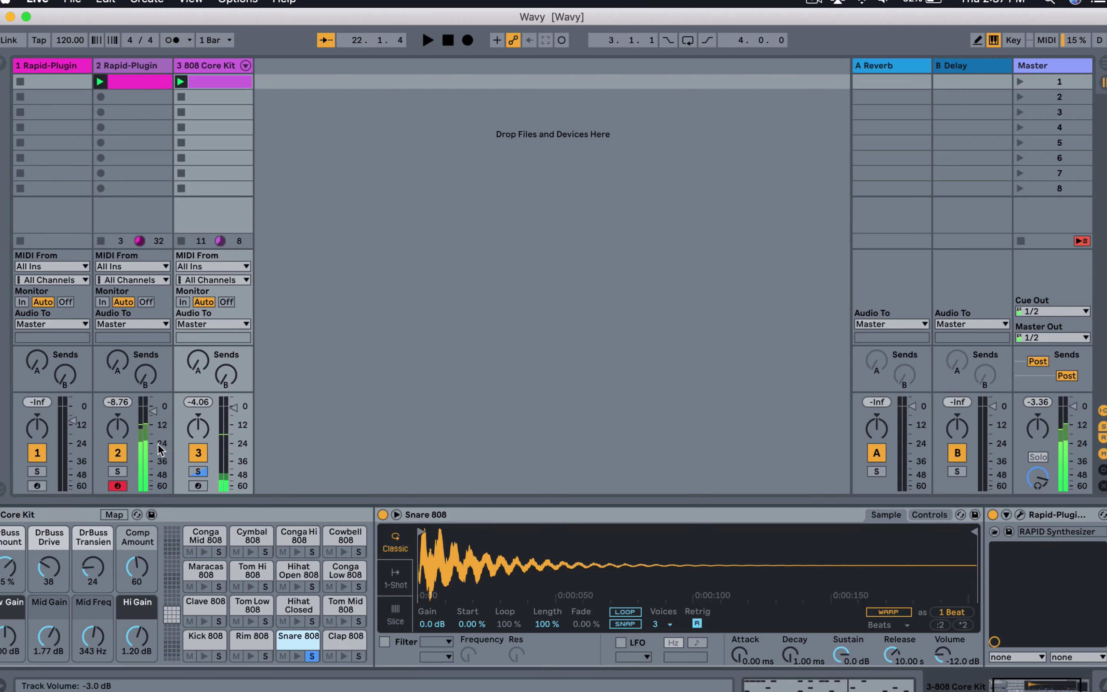
click(119, 453)
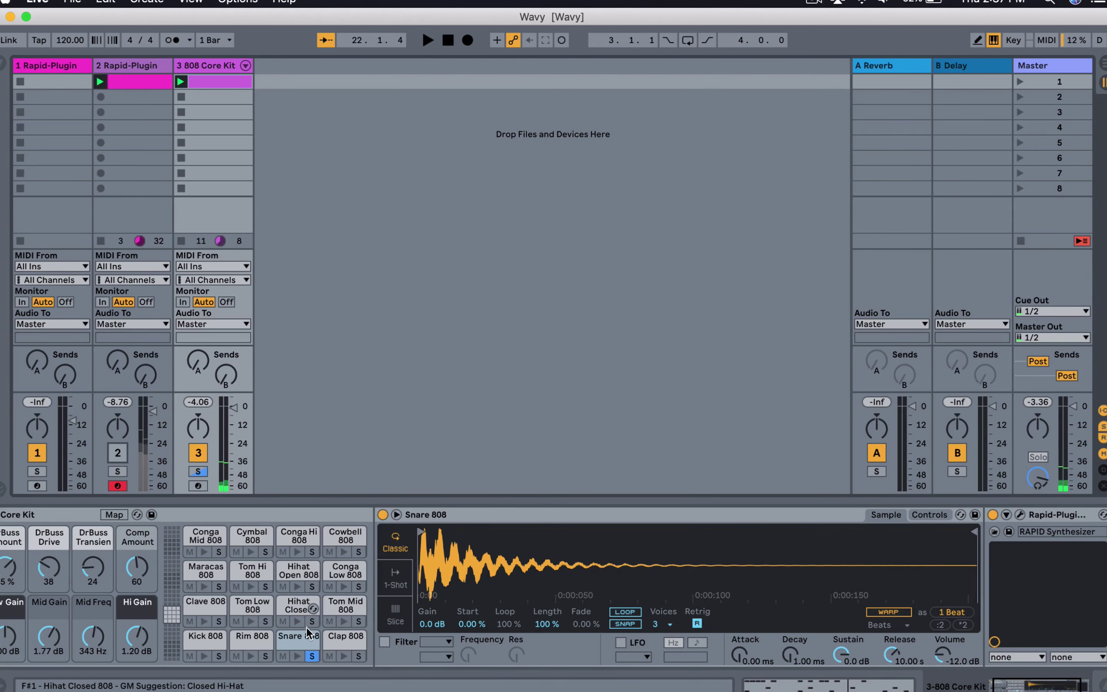
click(300, 639)
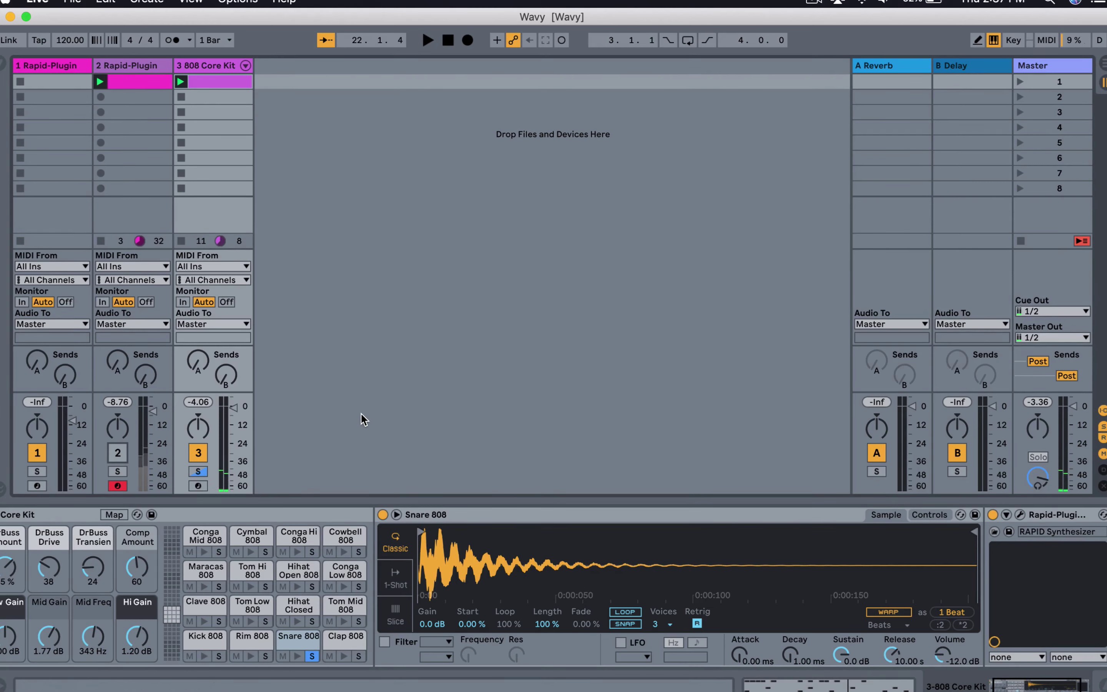
click(313, 657)
Step: Solo the Kick 808 pad and open its Rapid FX
click(206, 642)
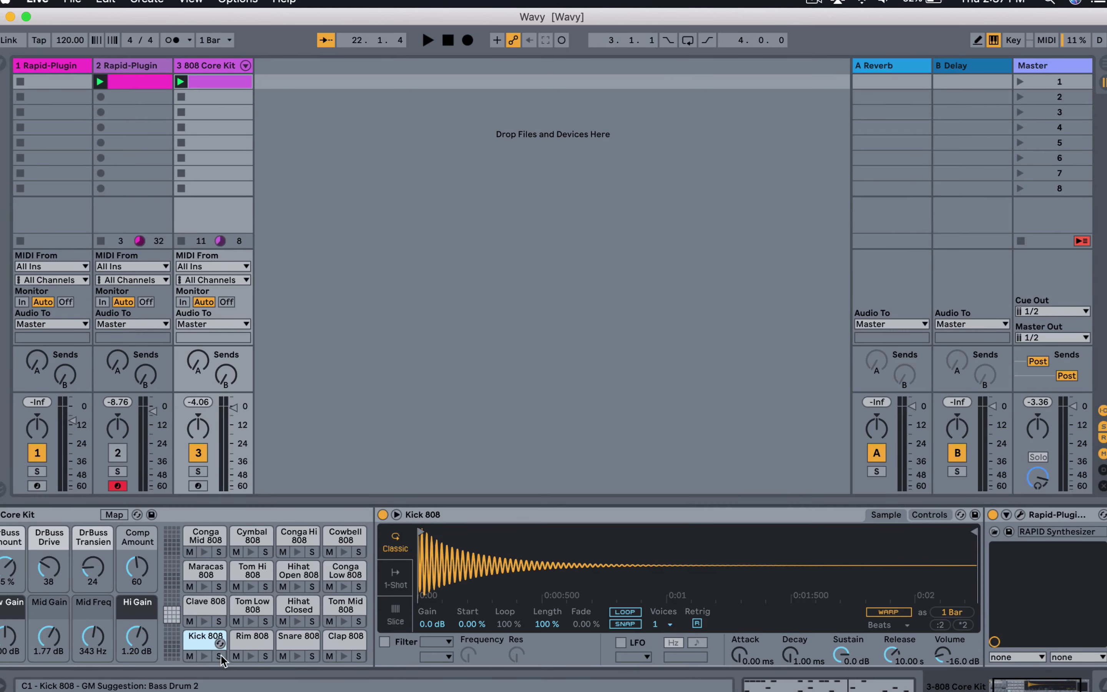
click(220, 656)
click(1021, 515)
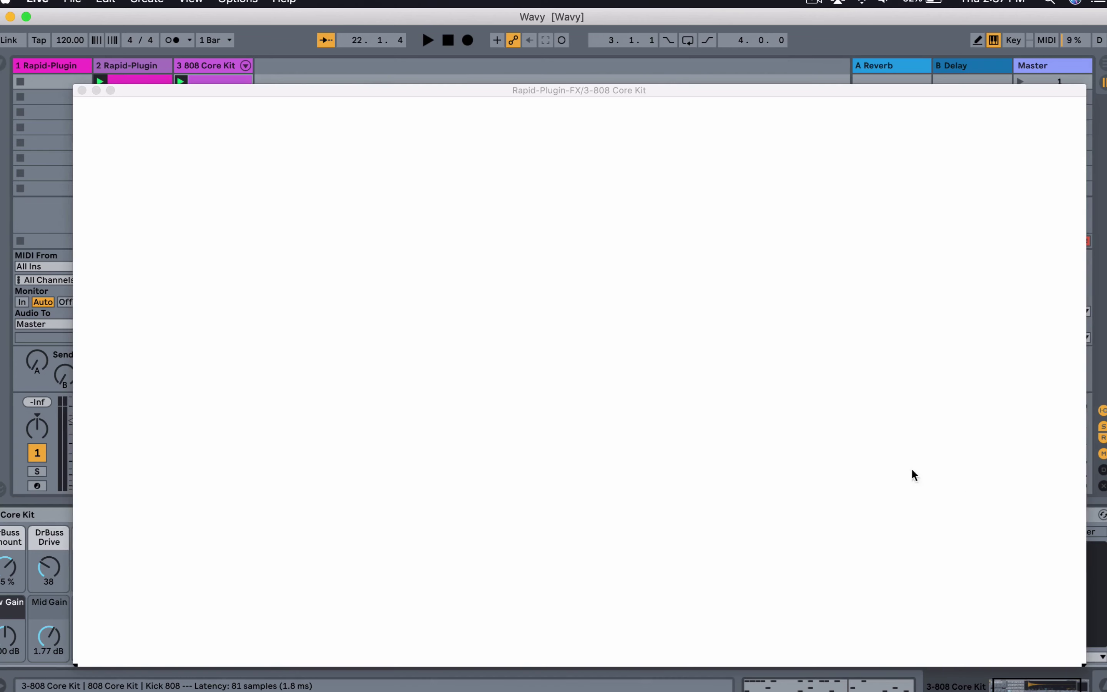
Step: Compare the kick dry and processed during playback, enabling MB Saturator and Shaper on layer 1 with a higher Drive 1
click(572, 475)
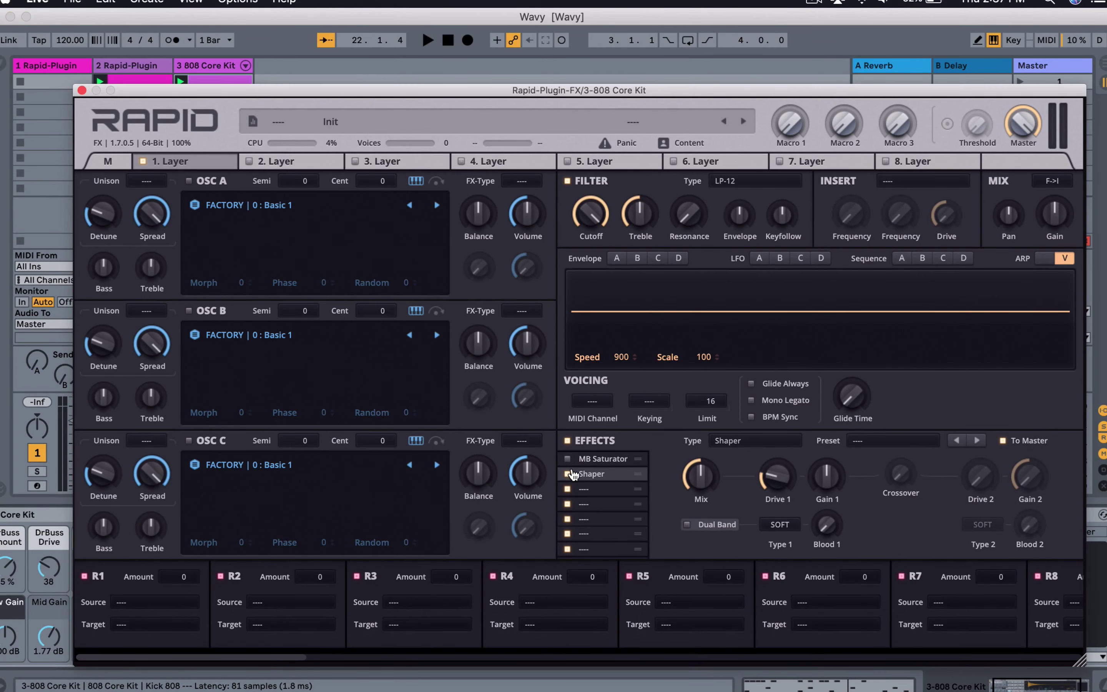
key(space)
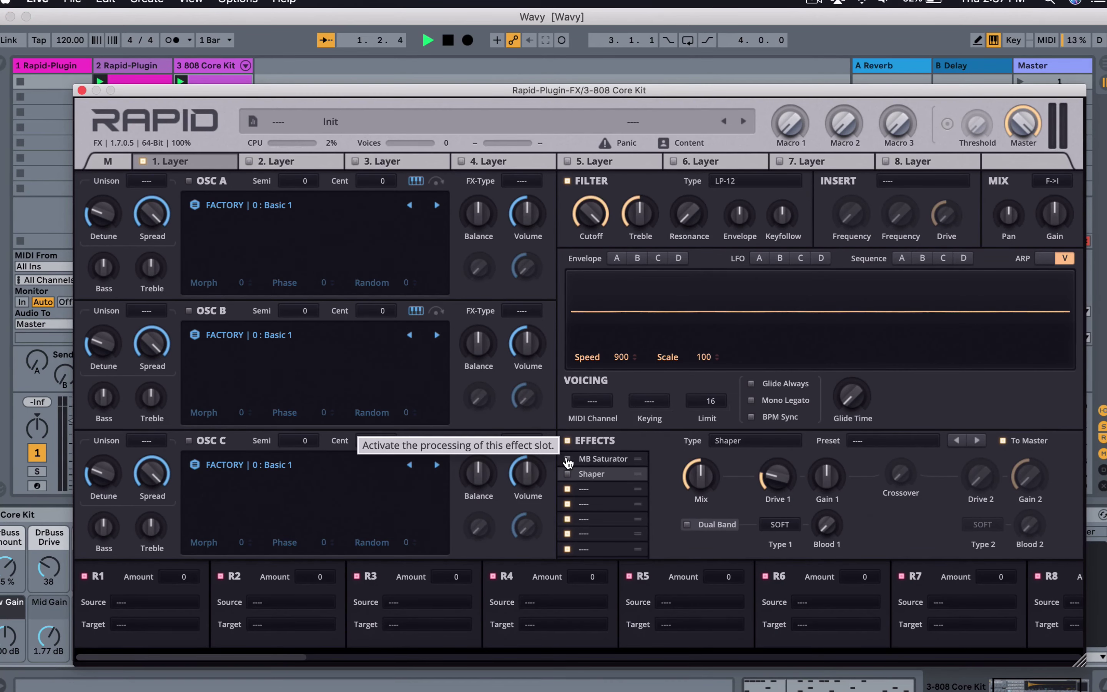
click(567, 459)
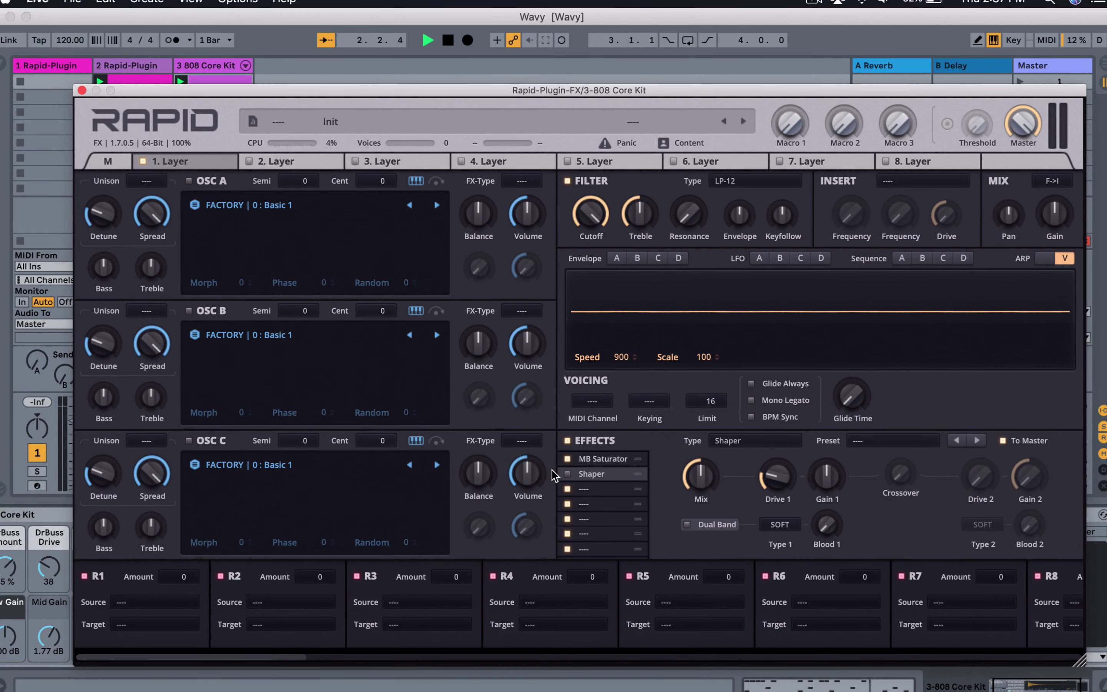
click(568, 474)
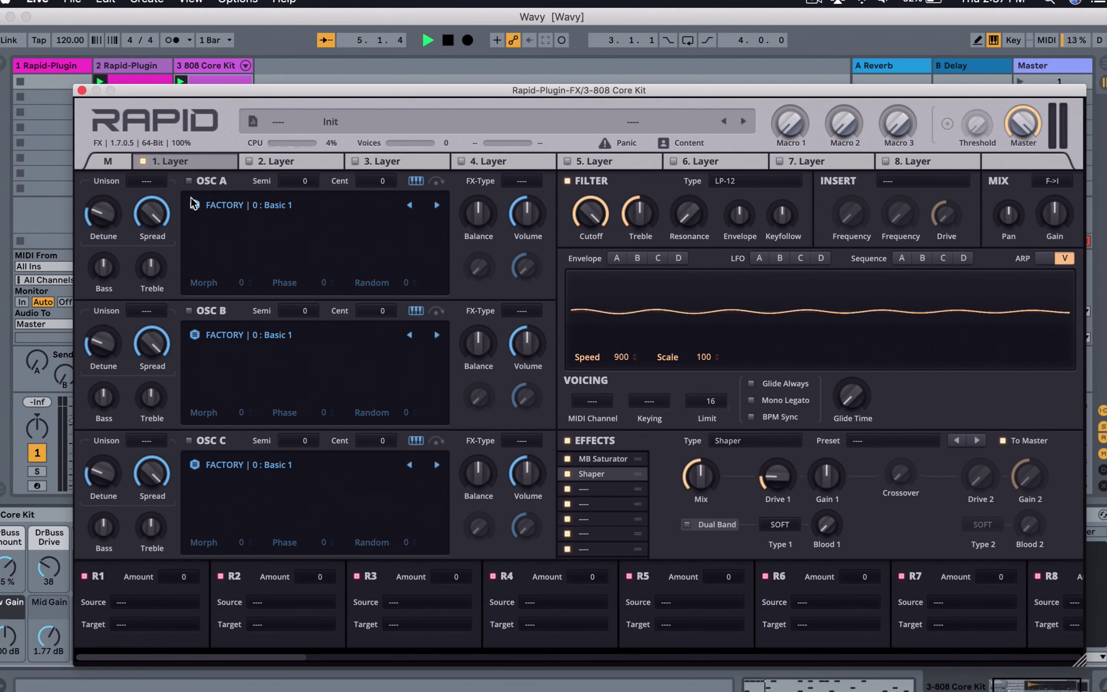
click(82, 90)
Step: Take the Kick 808 pad out of solo, restart playback and unmute track 2
click(218, 656)
key(space)
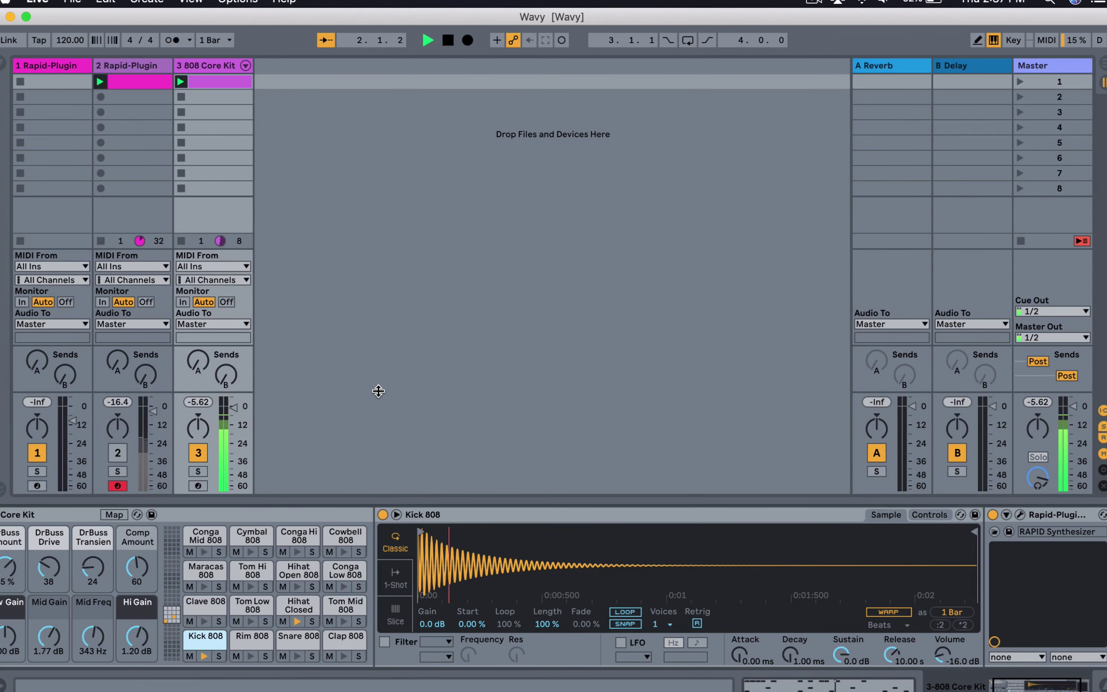
click(116, 457)
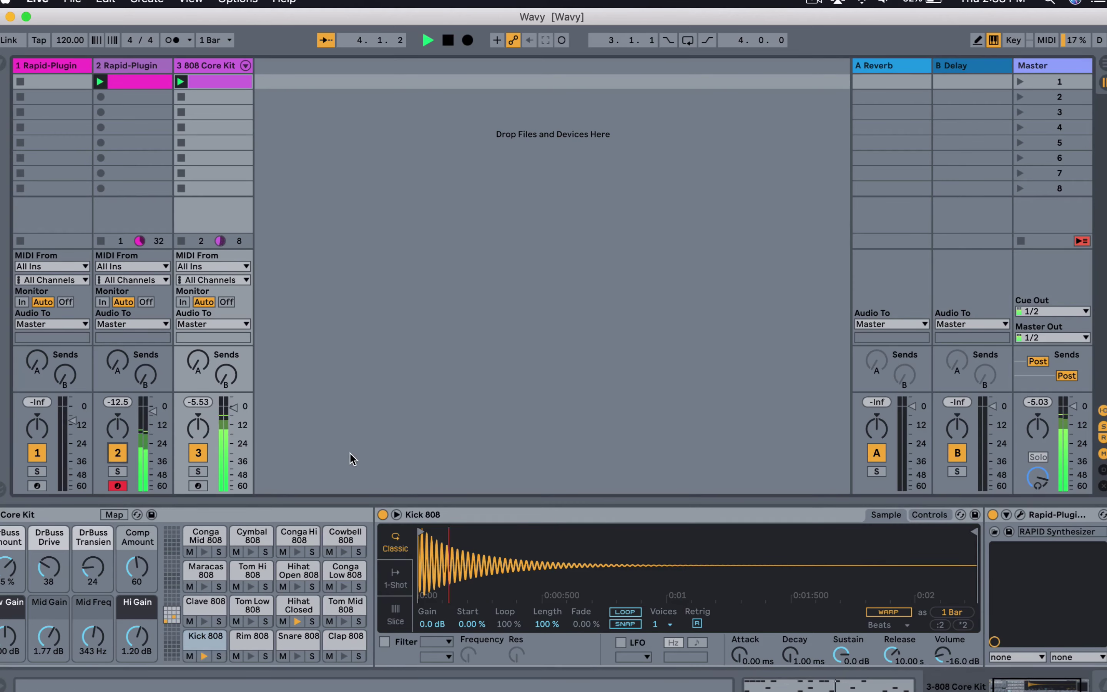
Step: Lower the filter cutoff on layer 1 of track 2's Rapid and reduce track 2's volume
click(128, 66)
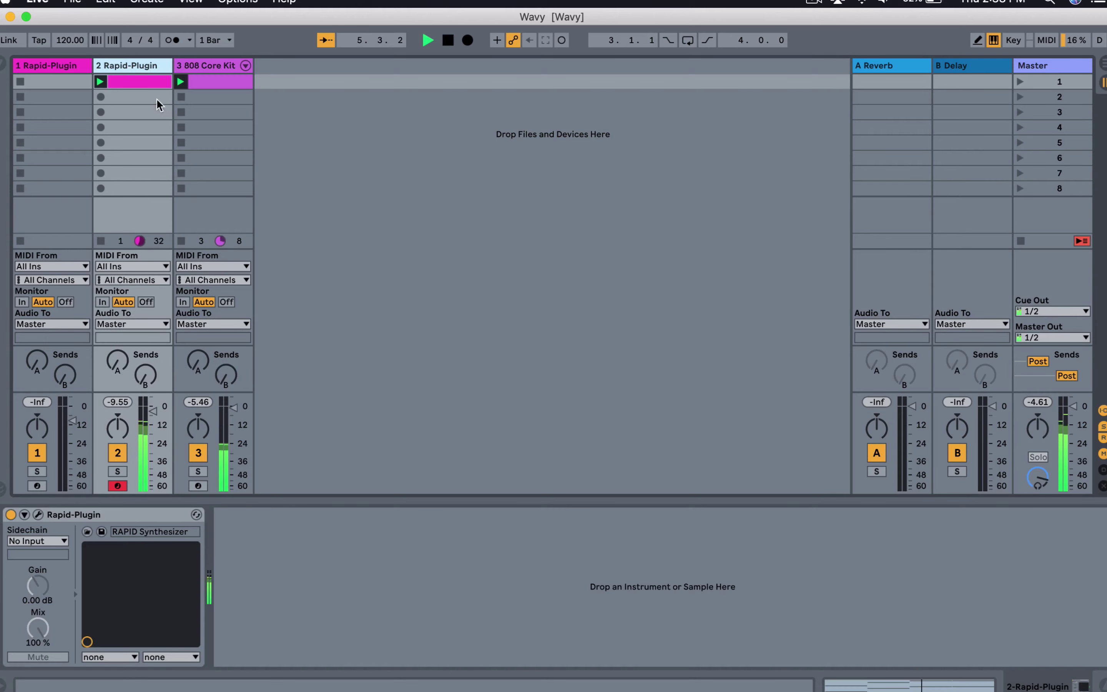
click(39, 515)
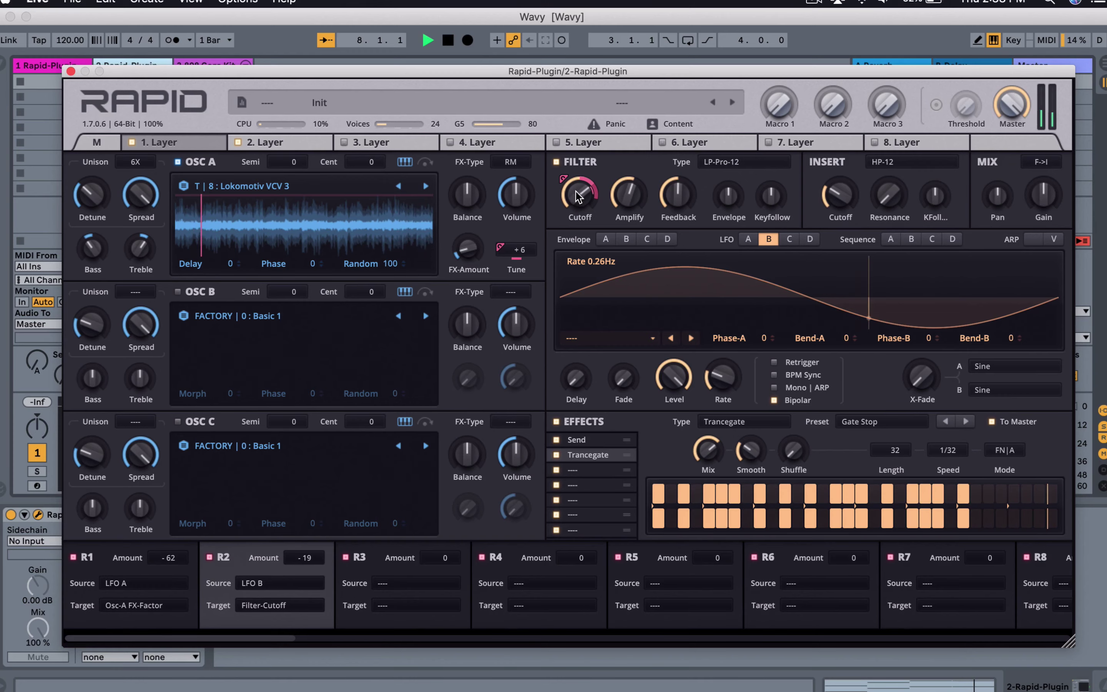
drag(579, 197, 578, 243)
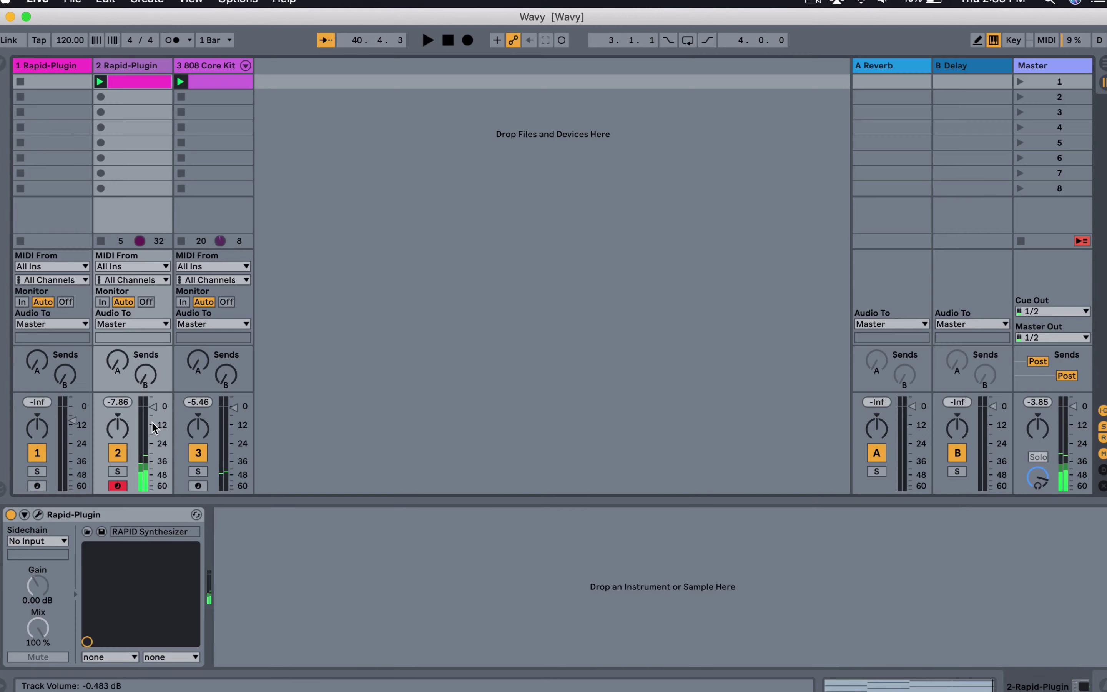
drag(156, 428, 154, 450)
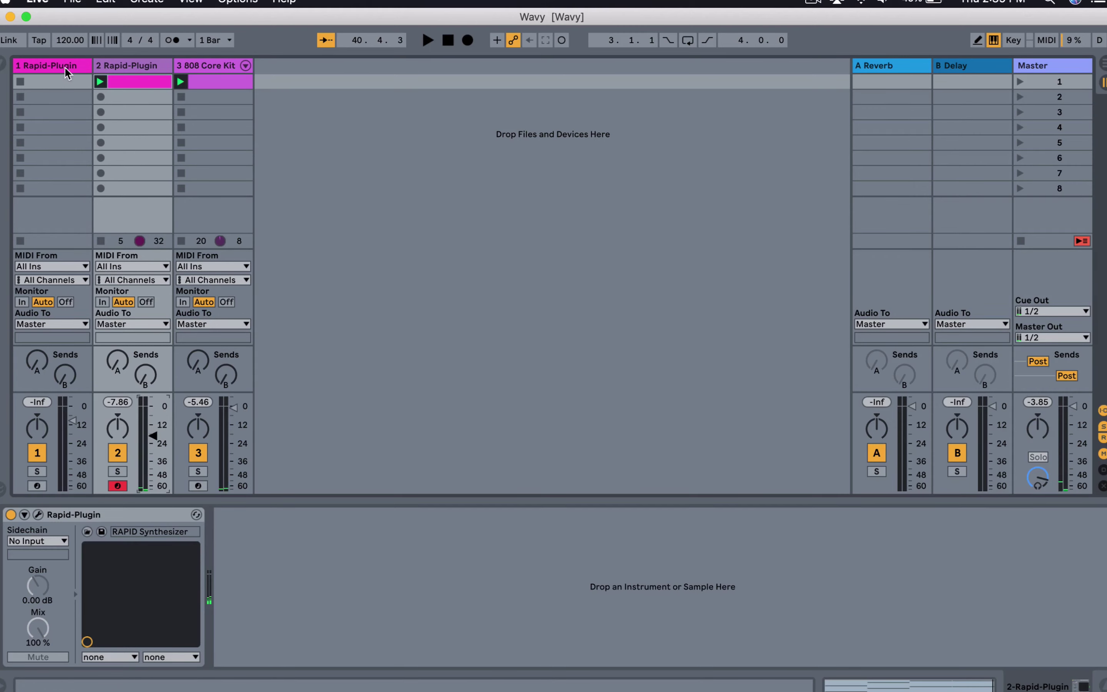
Step: Reset track 1's Rapid from MotivScape B to the Init preset and show layer 1
click(65, 68)
click(39, 514)
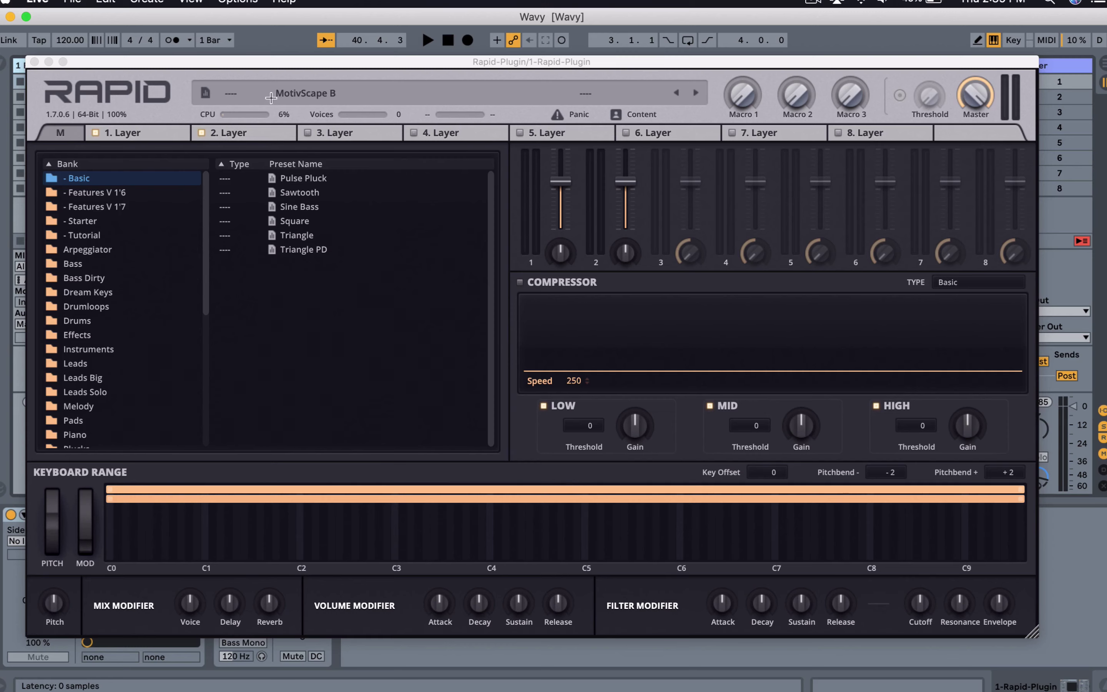
click(213, 97)
click(214, 97)
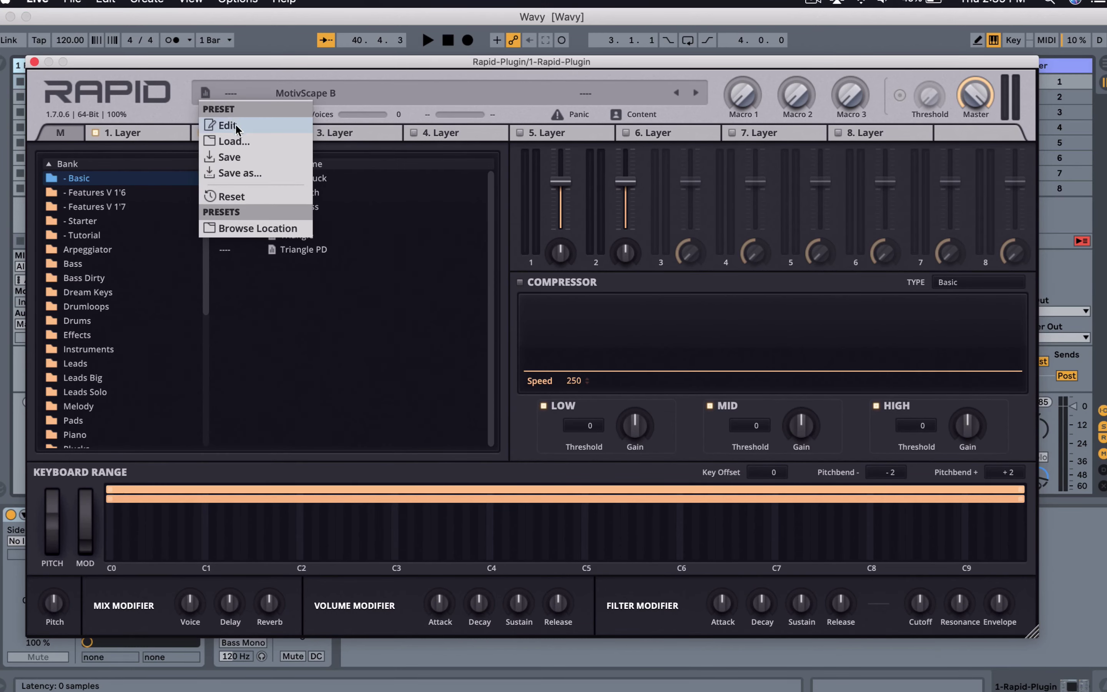
click(248, 192)
click(147, 130)
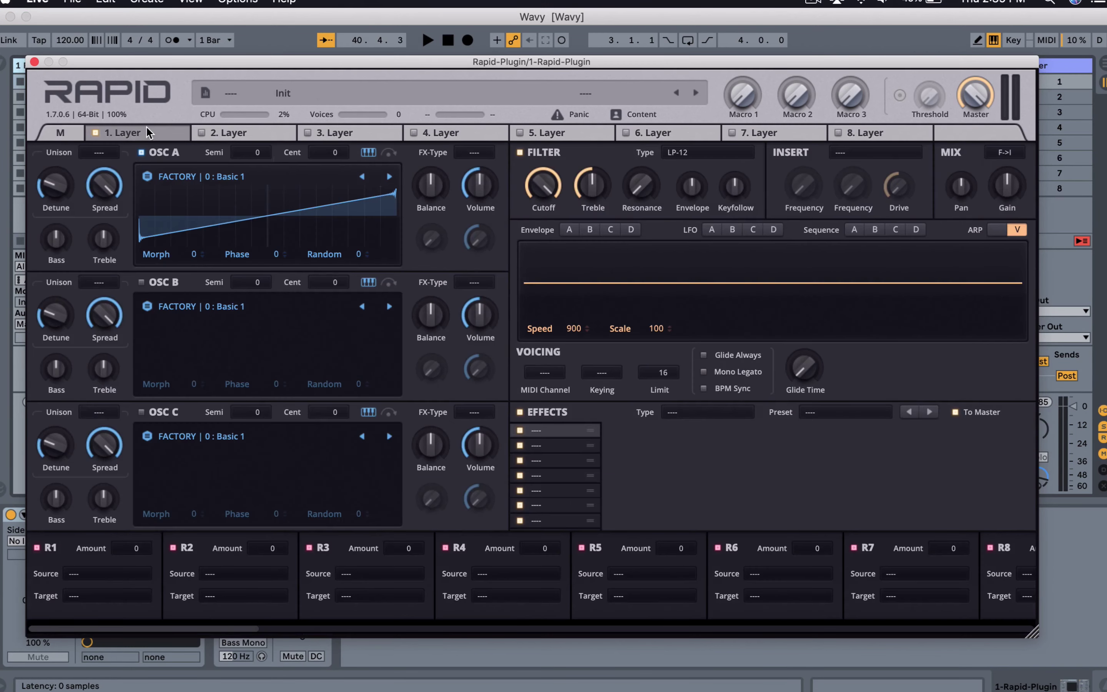
Step: Open the sound browser for OSC A, select the Test1 library and check the library management options
click(147, 178)
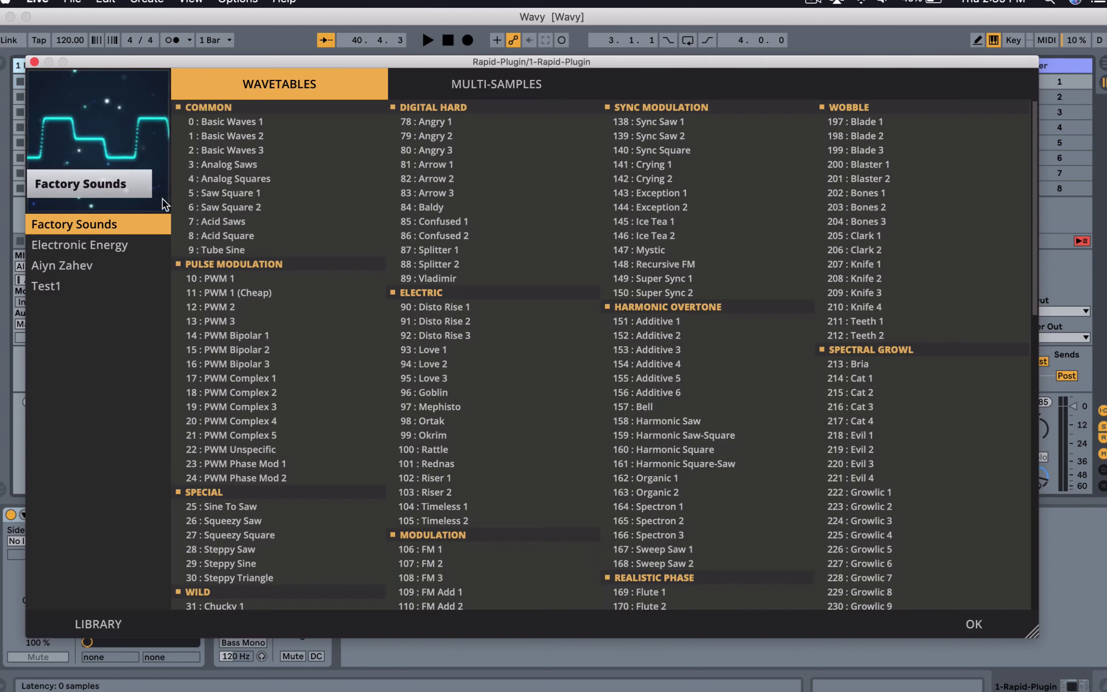
click(67, 293)
click(122, 614)
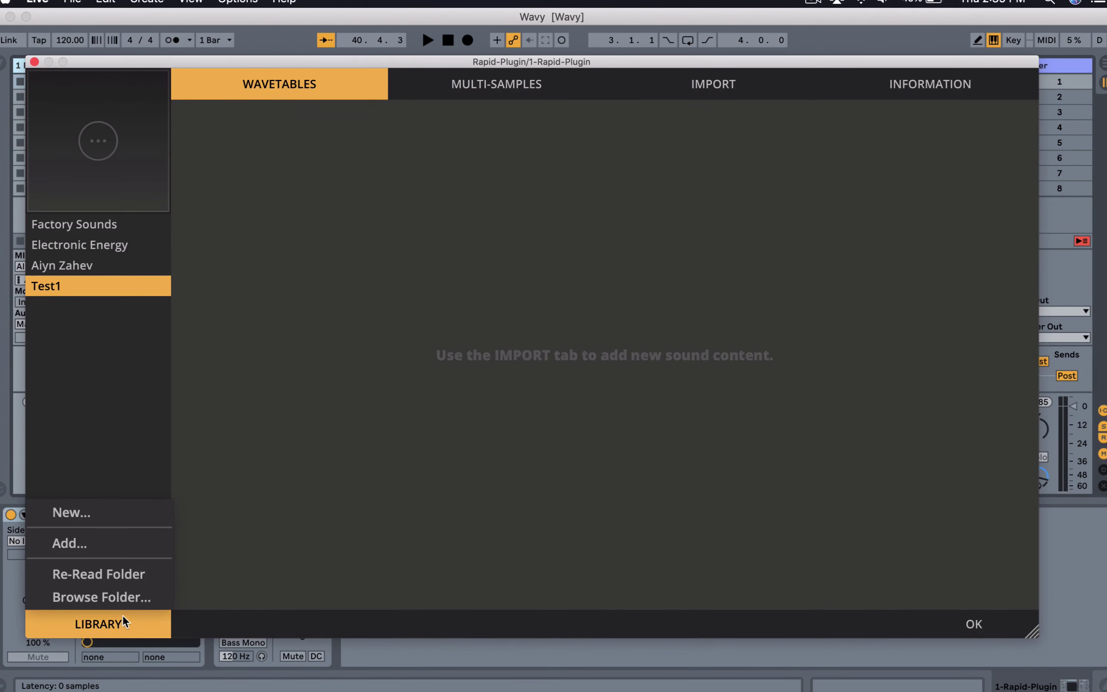
click(255, 502)
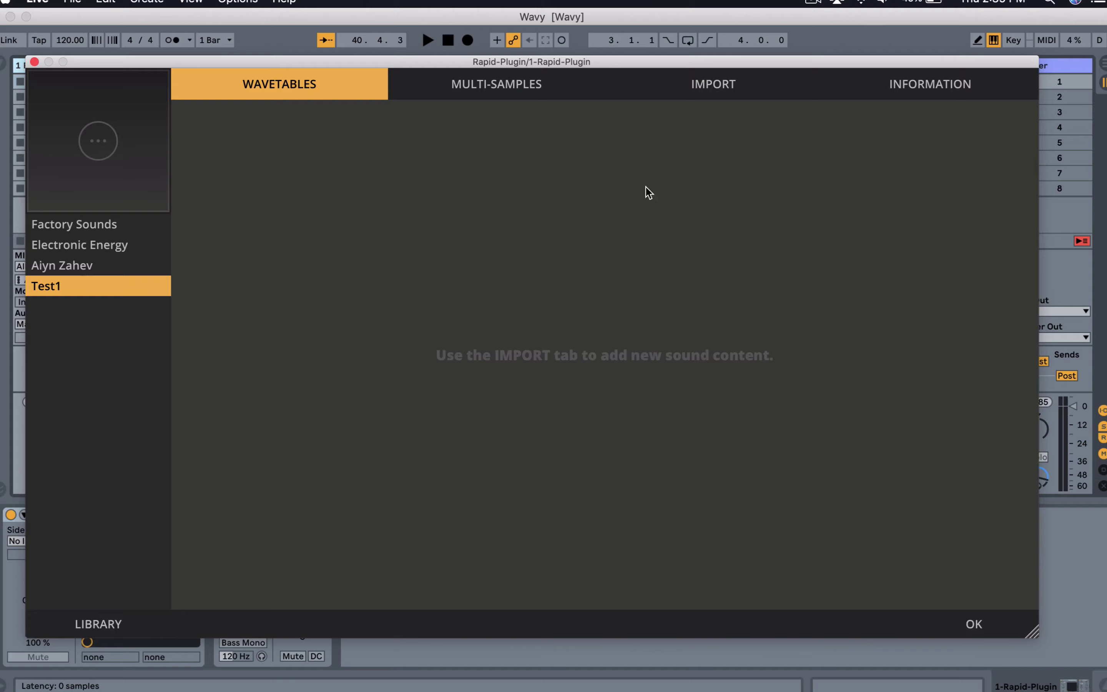
Step: Start adding wave files for import into Test1 and audition 111_Drums_02_SP.wav from the FullEnglishBreakBeats folder
click(743, 86)
click(872, 313)
click(436, 305)
key(space)
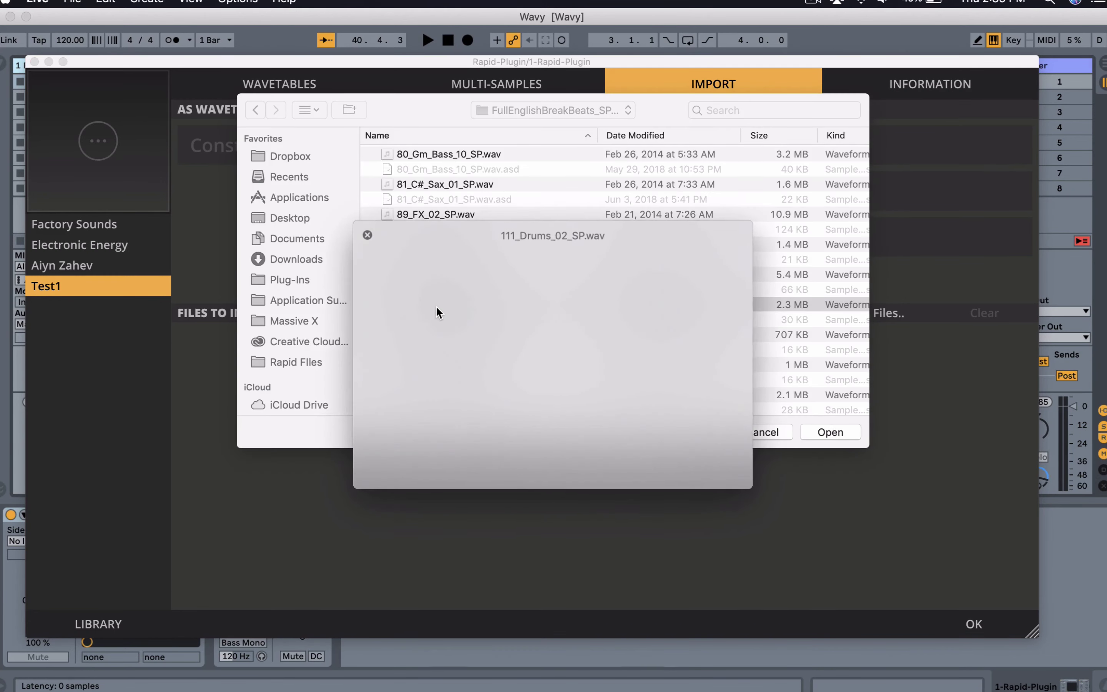
key(space)
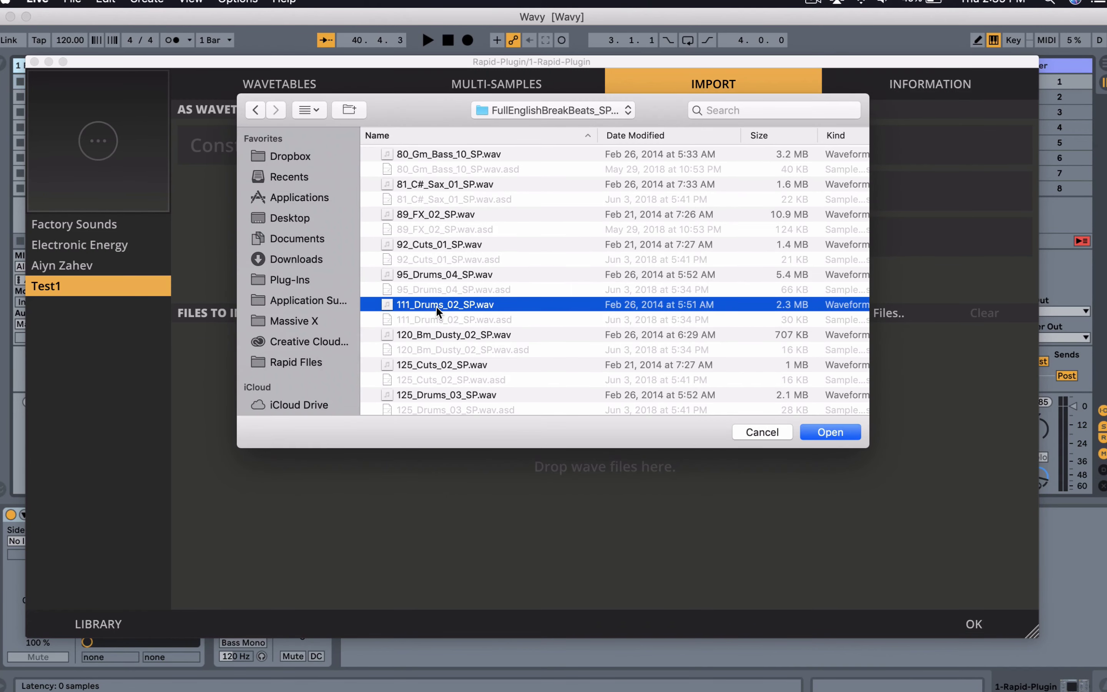
Step: Select 95_Drums_04_SP.wav and audition it twice
key(Up)
key(Up)
key(Down)
key(space)
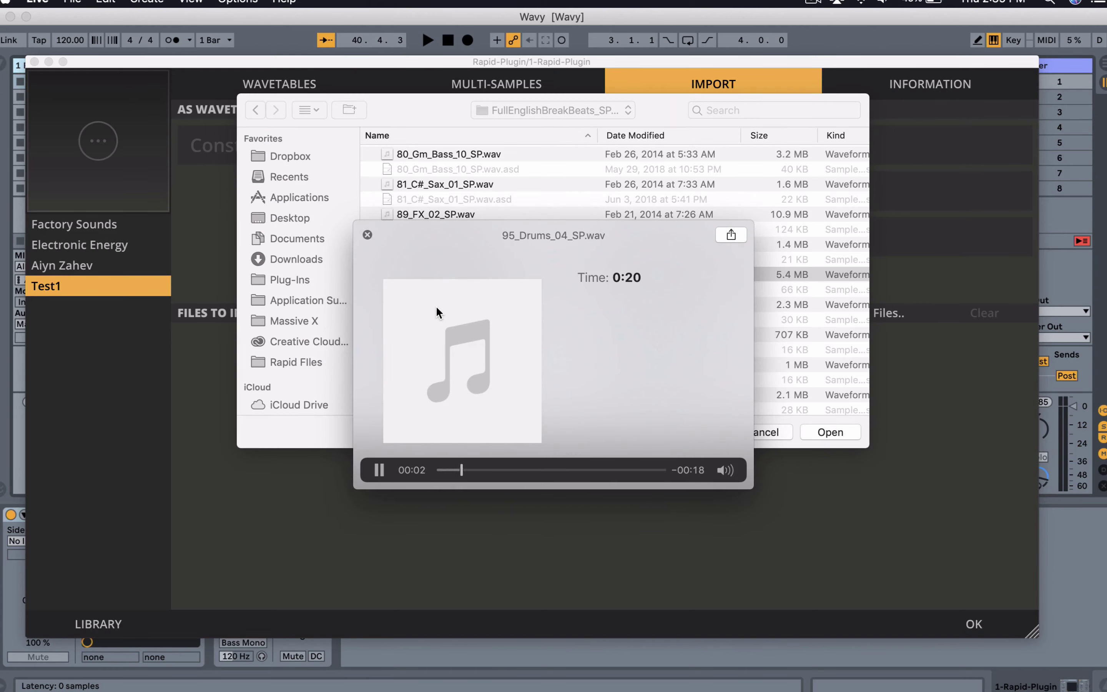
key(space)
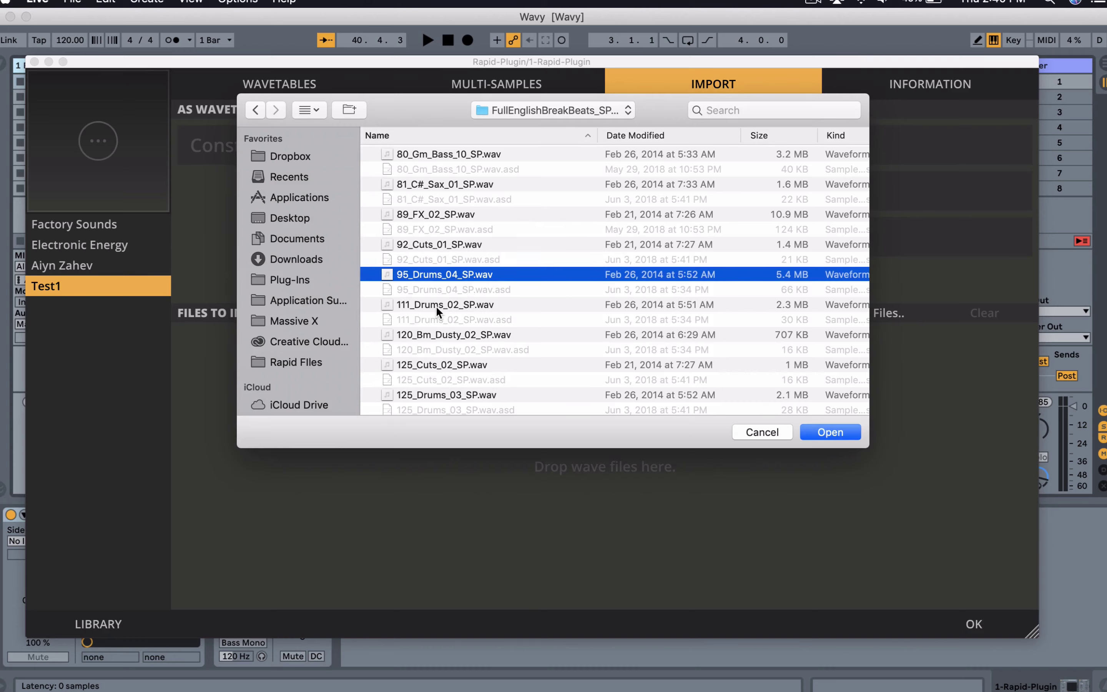
key(space)
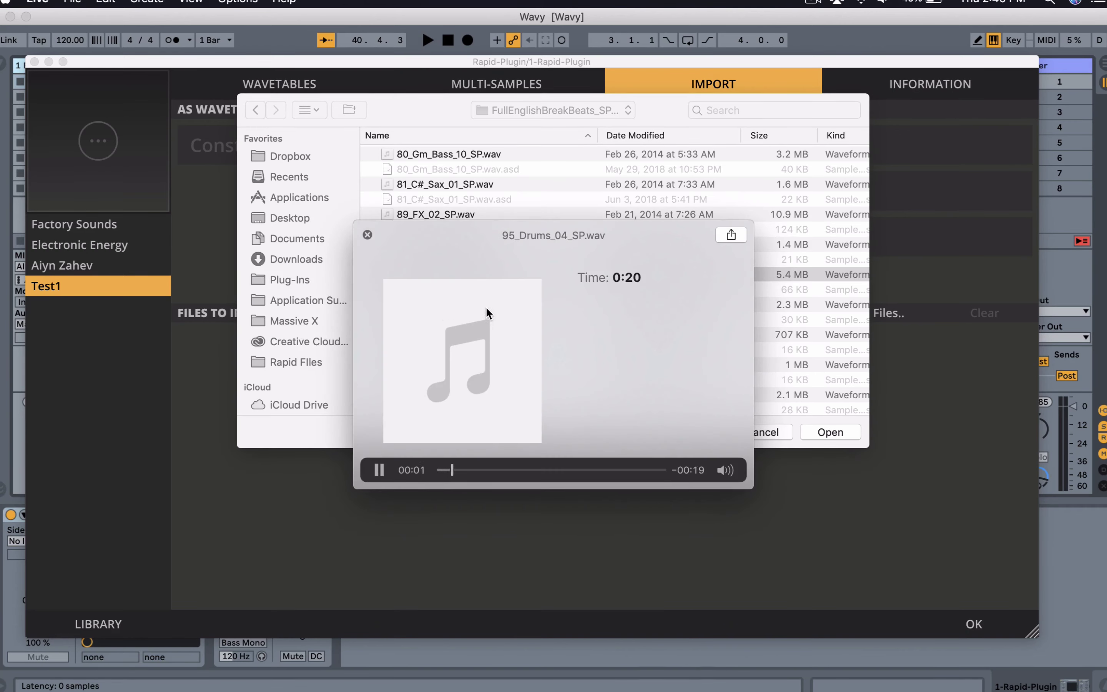
key(space)
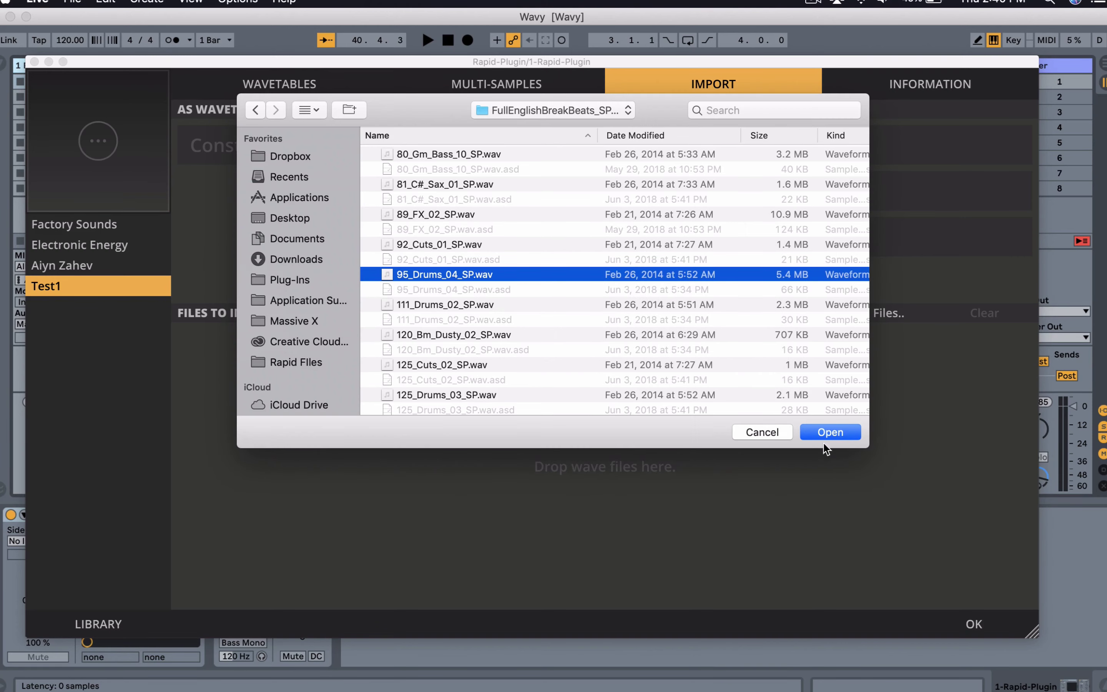
Step: Import 95_Drums_04_SP.wav into Test1 by Resynthesis, with category COMMON and root note C4
click(828, 432)
click(690, 249)
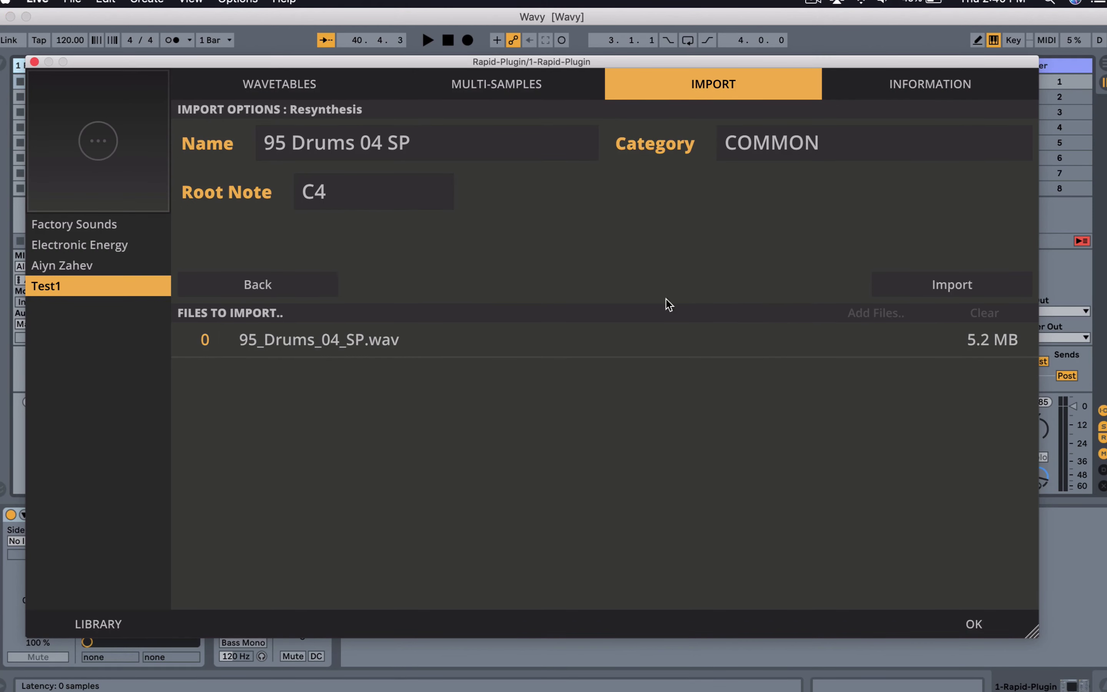
click(887, 291)
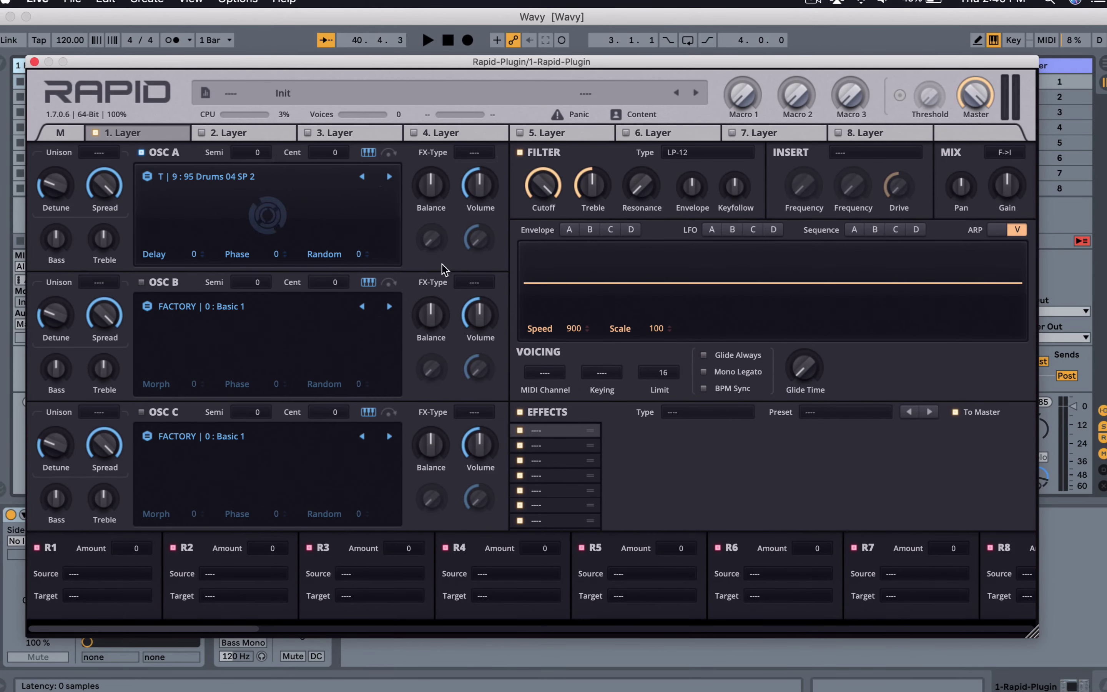
Step: Arm track 1 for recording and reopen its Rapid window
click(34, 62)
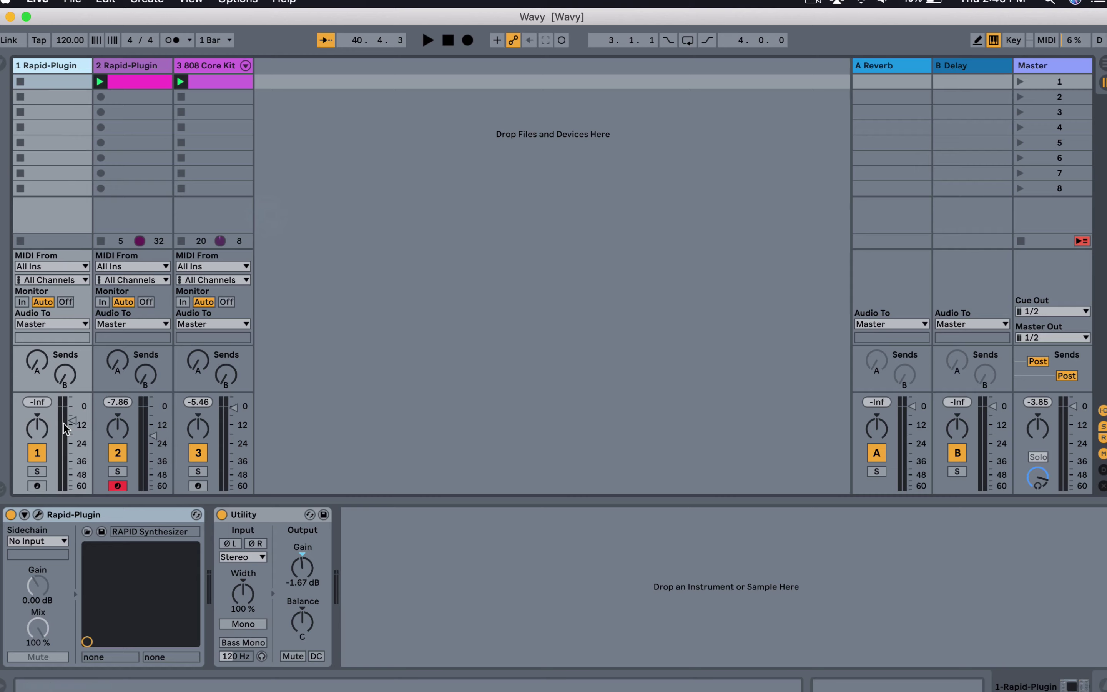
click(36, 485)
click(38, 514)
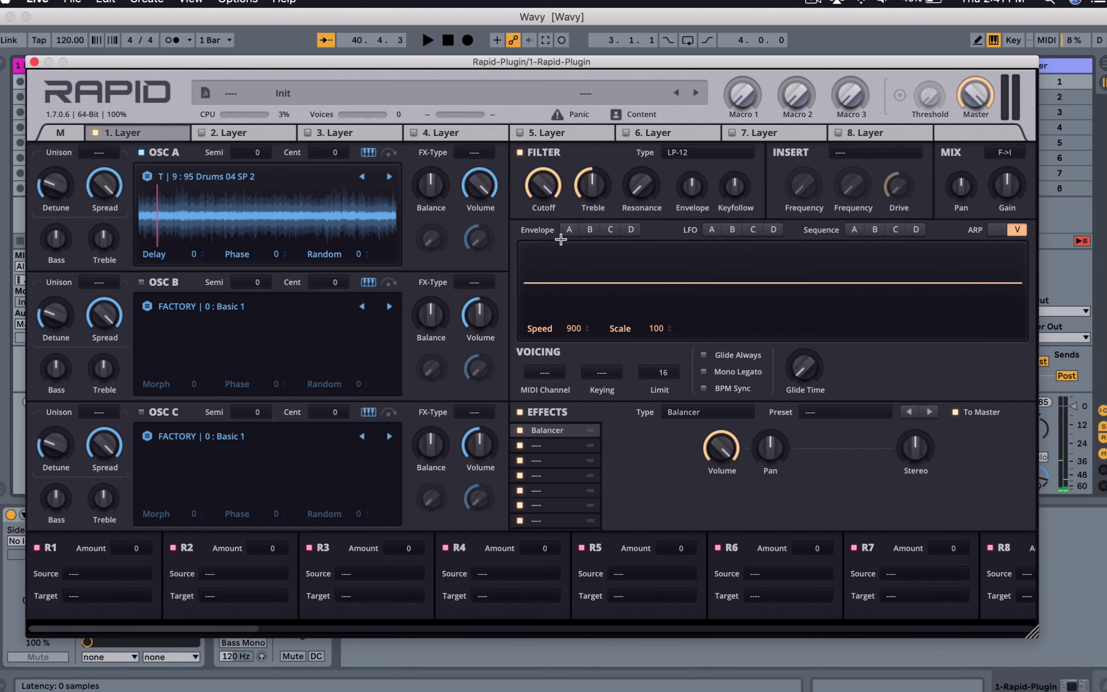
Step: Set the volume envelope's release to 119 ms in Envelope A and reduce OSC A's volume
click(569, 229)
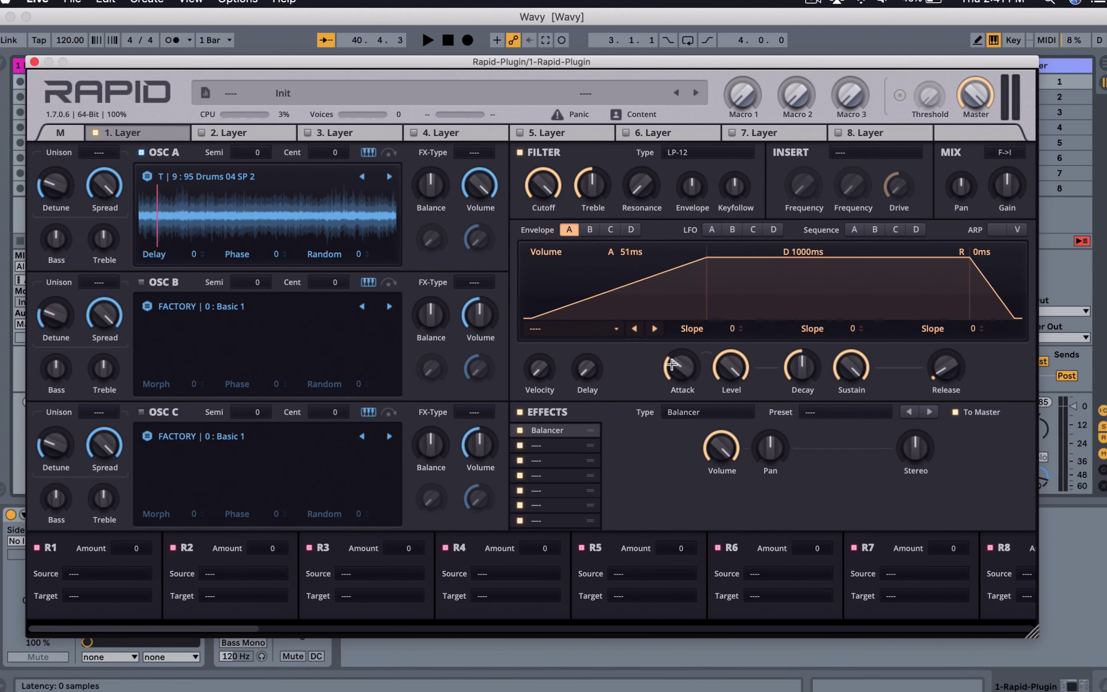
drag(934, 374, 946, 376)
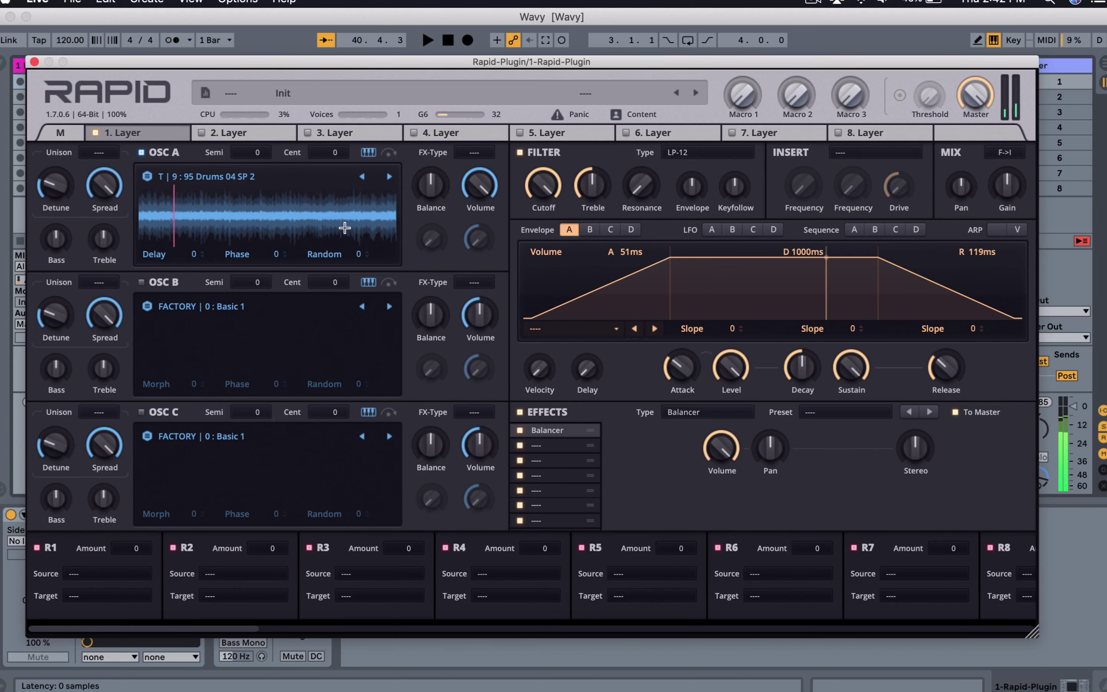
drag(471, 198, 479, 215)
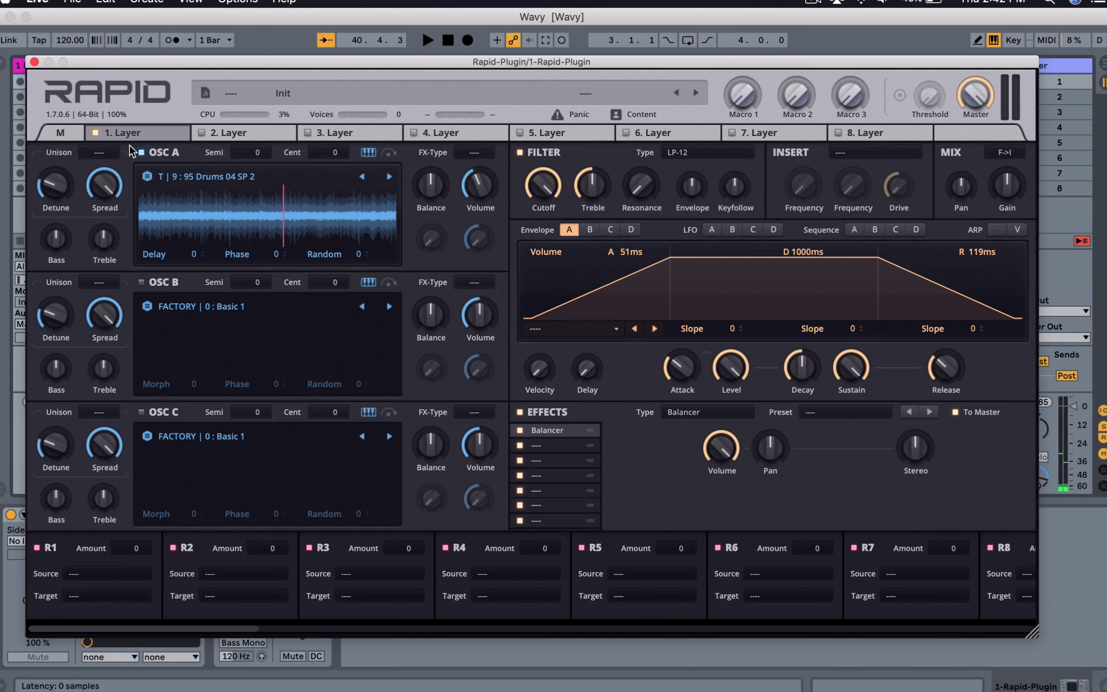
Step: Set OSC A's unison to 7X and reduce its detune
click(99, 154)
click(110, 265)
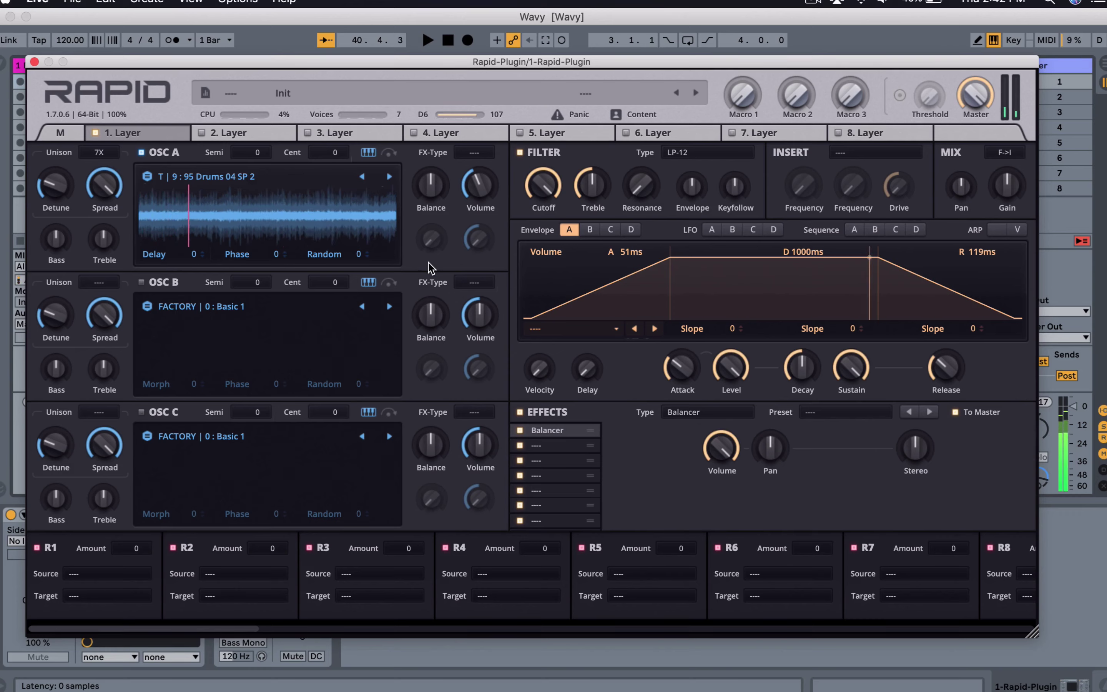
mouse_move(55, 184)
mouse_down()
mouse_move(55, 174)
mouse_move(55, 195)
mouse_up()
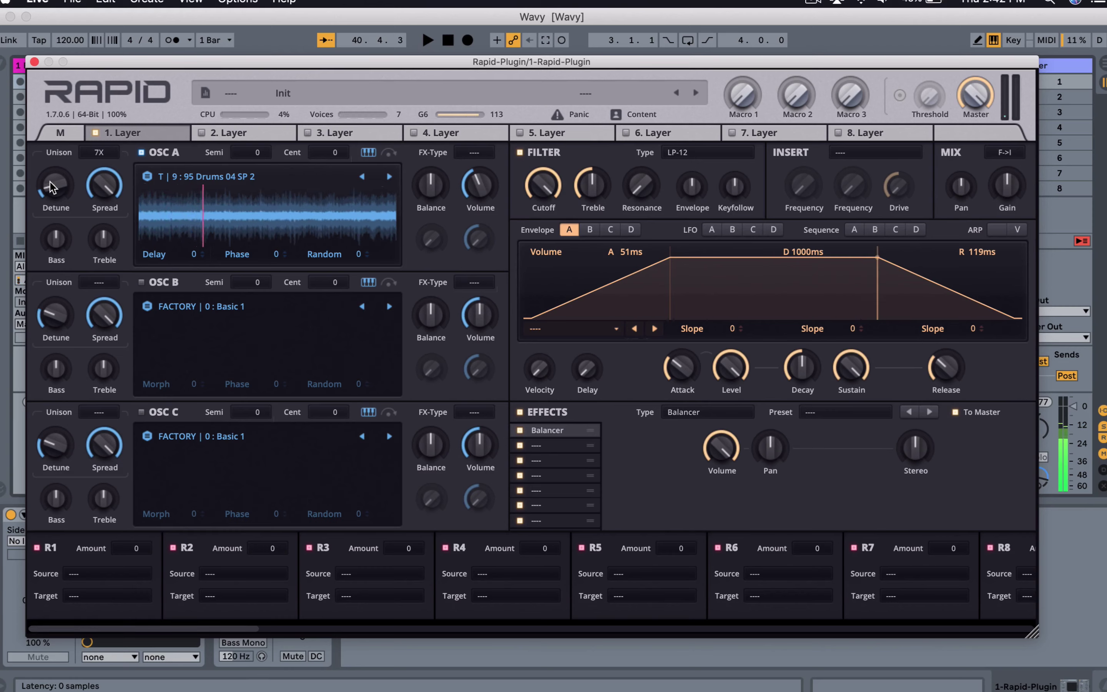
Step: Apply the Tube Distortion FX type to OSC A and raise its drive
click(474, 155)
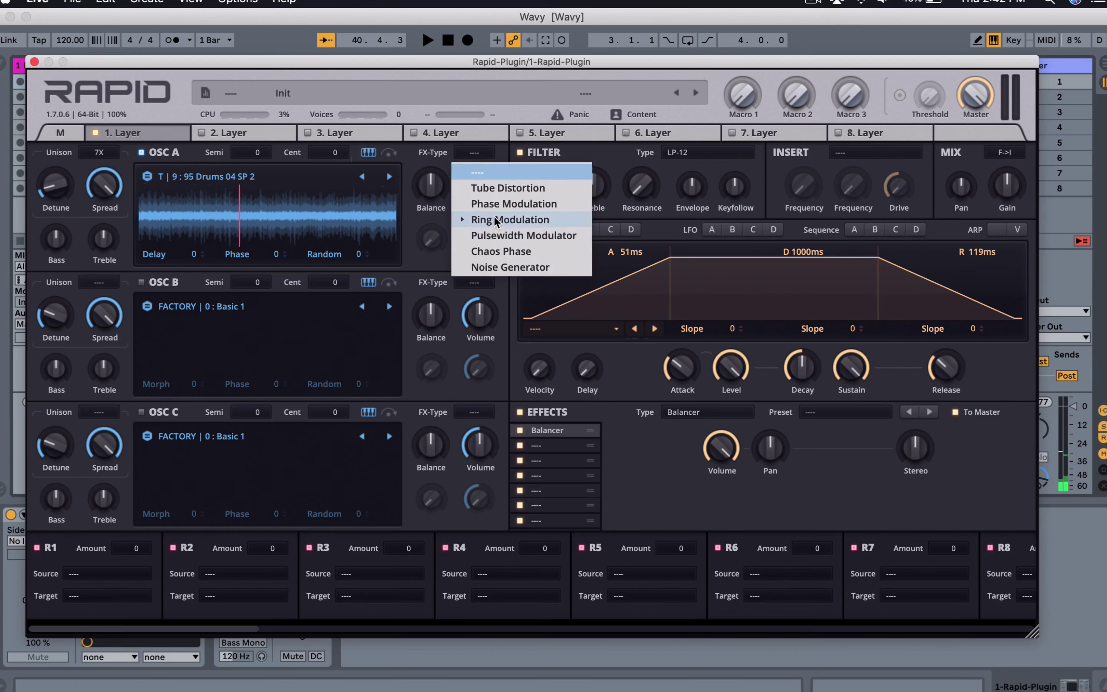
click(493, 189)
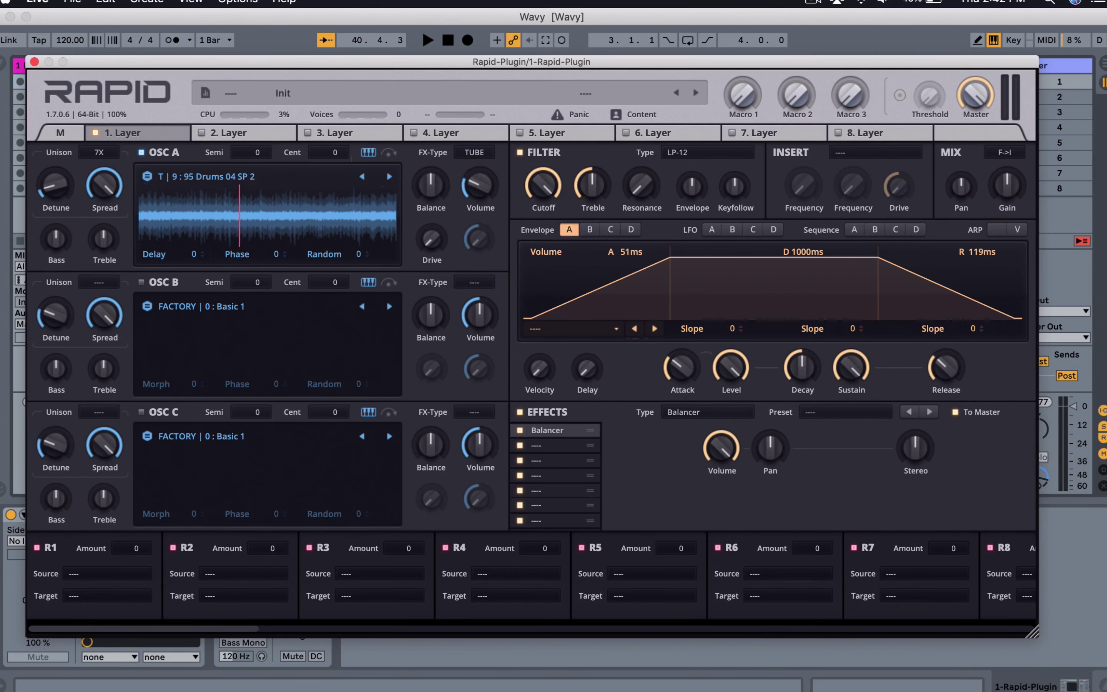
drag(435, 237, 435, 226)
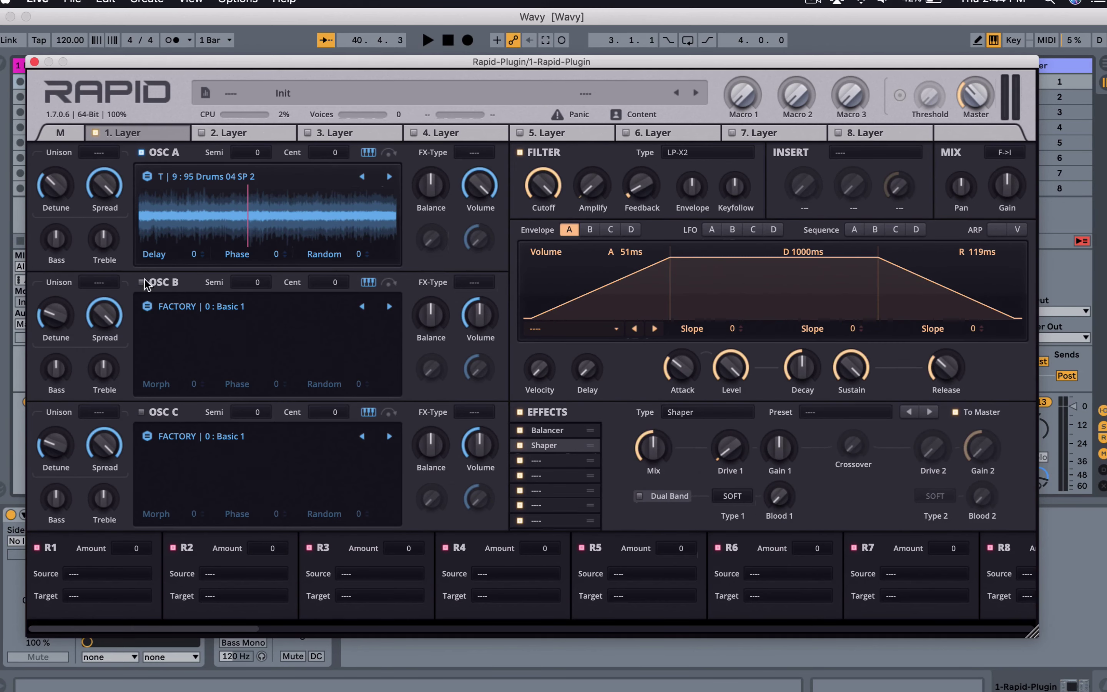
Step: Turn on OSC B with the factory Basic 1 wavetable and set its unison to 7X
click(141, 283)
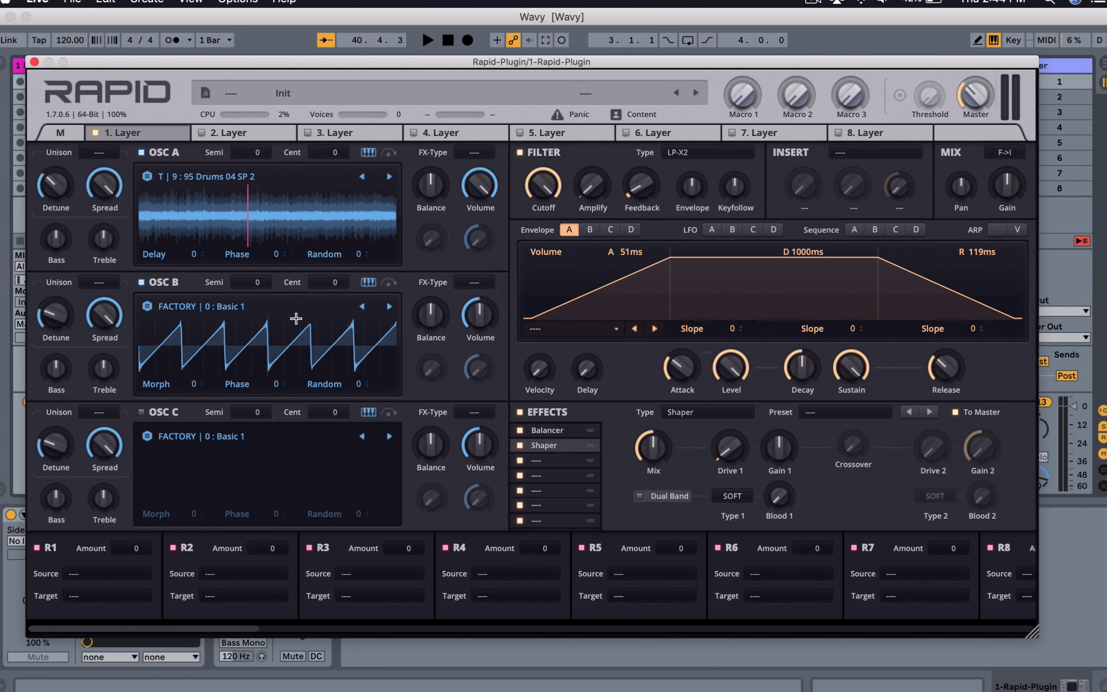
click(99, 282)
click(101, 401)
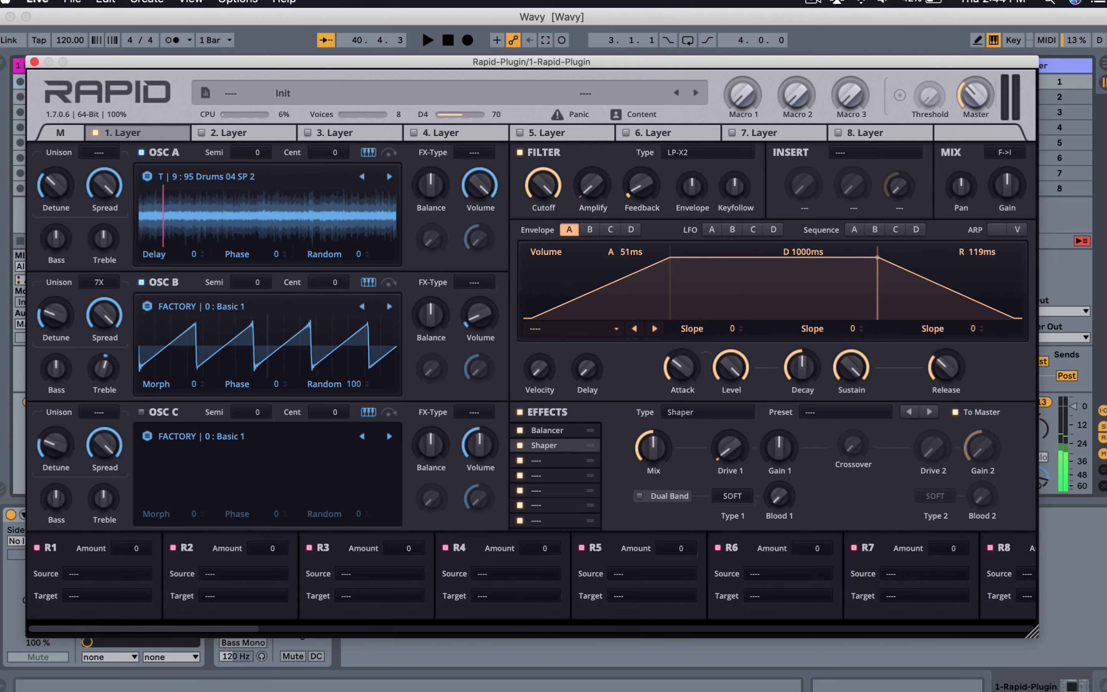
Step: Lower the filter cutoff and lengthen the volume envelope's release to 777 ms
drag(543, 185, 543, 206)
mouse_move(932, 371)
mouse_down()
mouse_move(932, 360)
mouse_move(932, 371)
mouse_up()
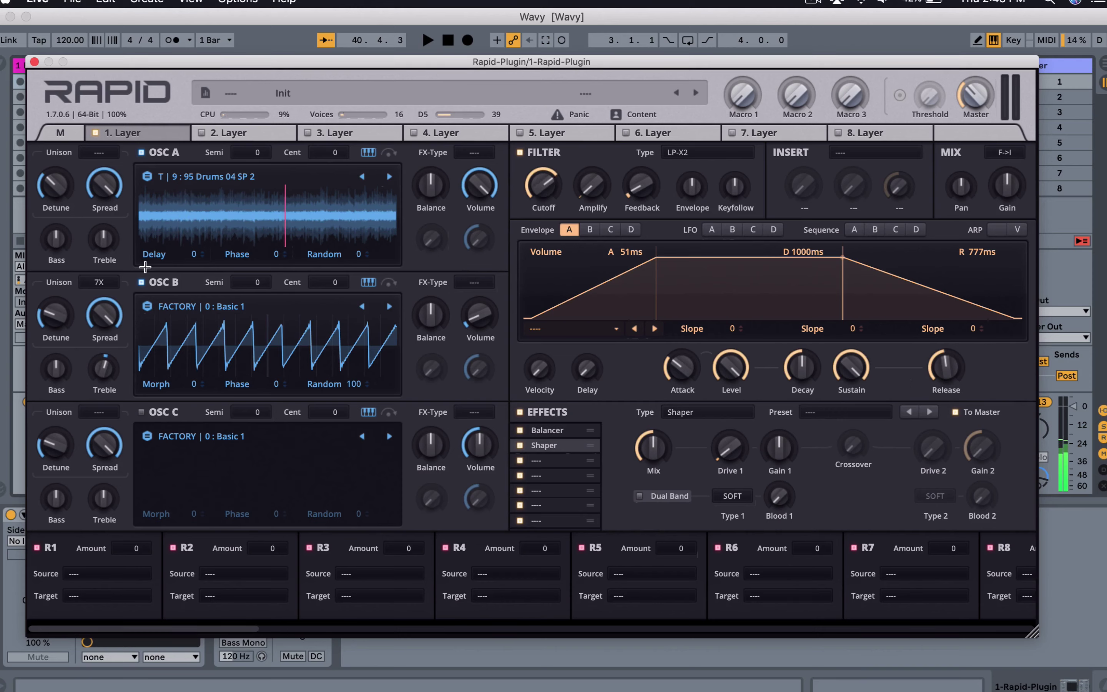
Step: Tune OSC B to -12 semitones and increase its detune
mouse_move(256, 282)
mouse_down()
mouse_move(256, 309)
mouse_move(249, 284)
mouse_up()
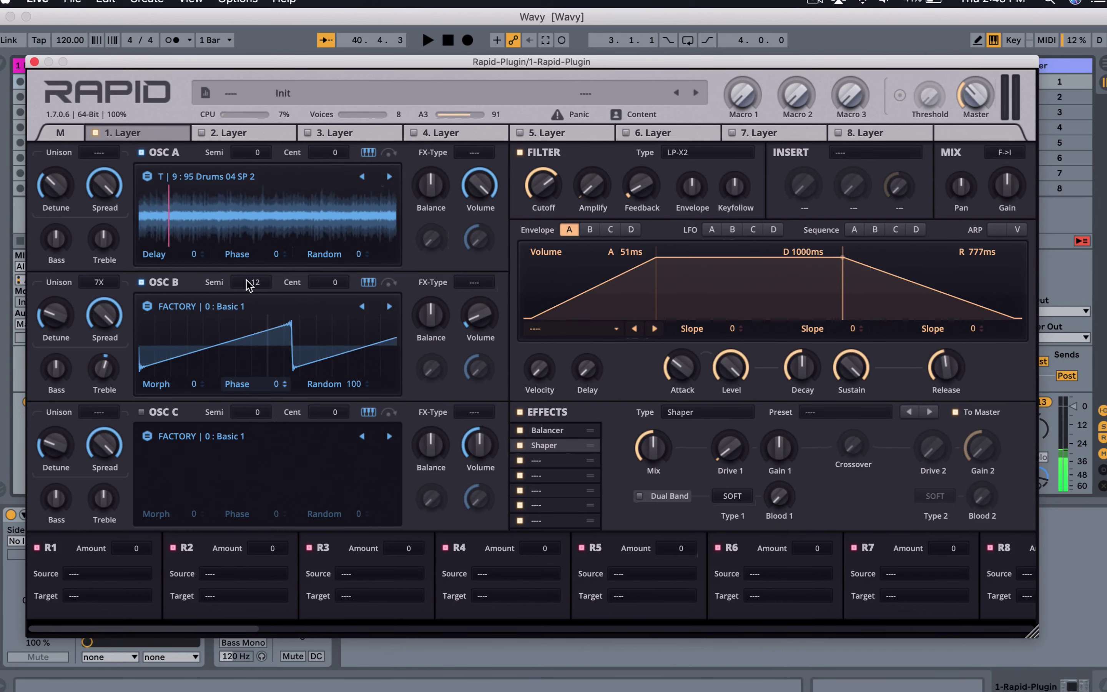
drag(55, 315, 56, 293)
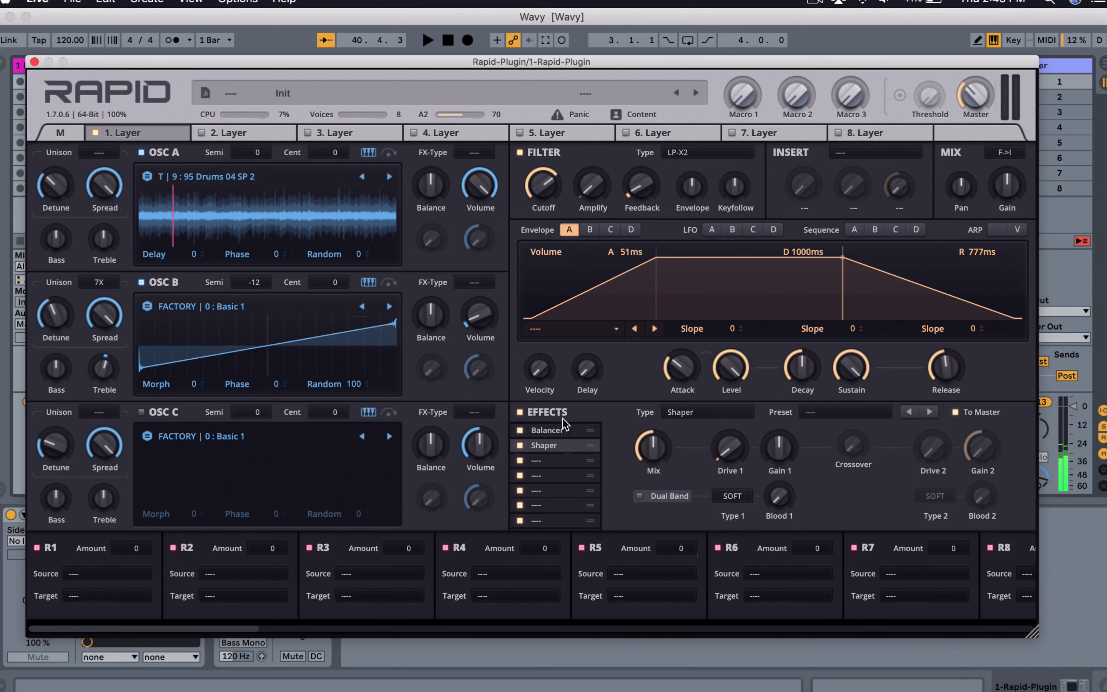
Step: Raise the master volume and choose another type for layer 1's filter
click(557, 429)
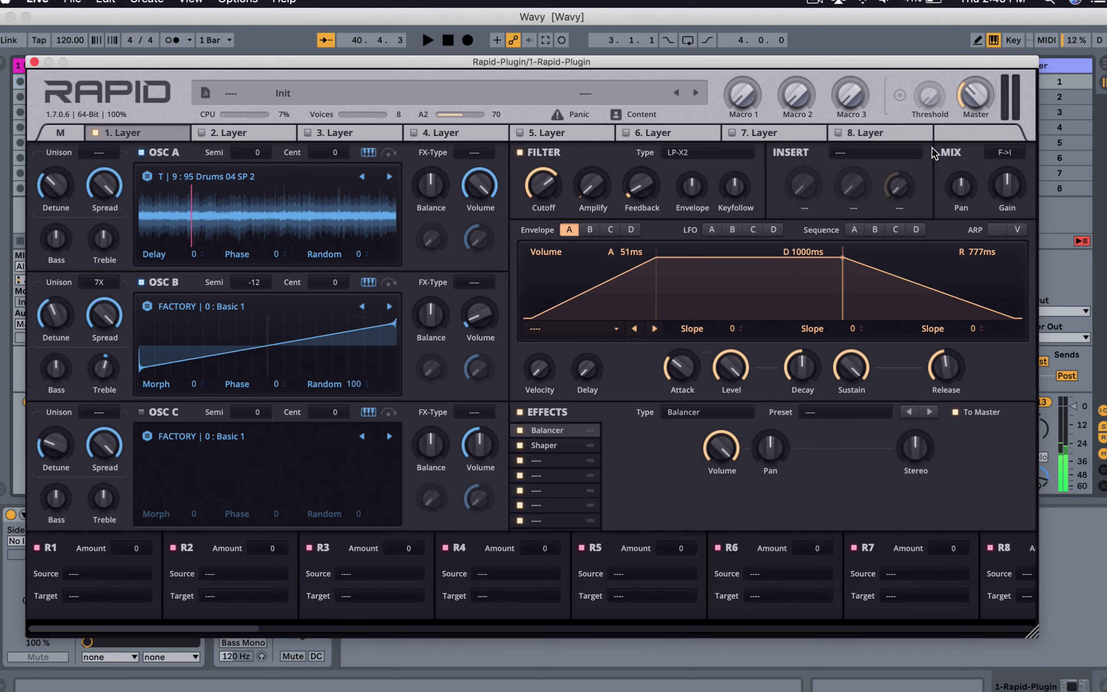
drag(976, 94, 976, 77)
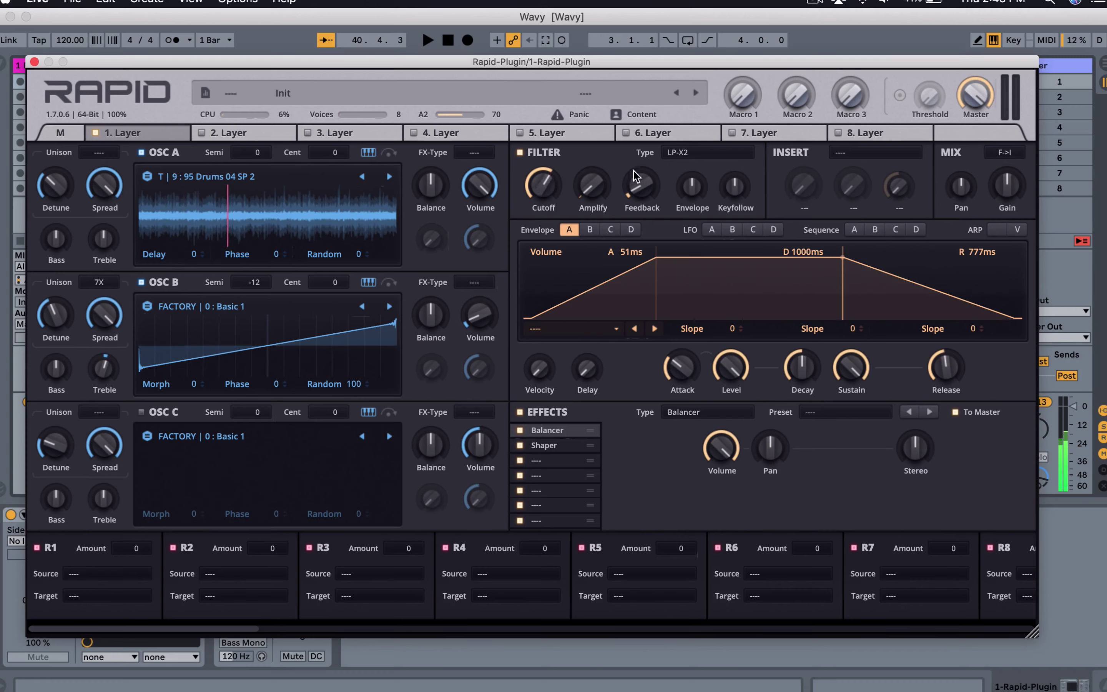
click(700, 152)
click(699, 185)
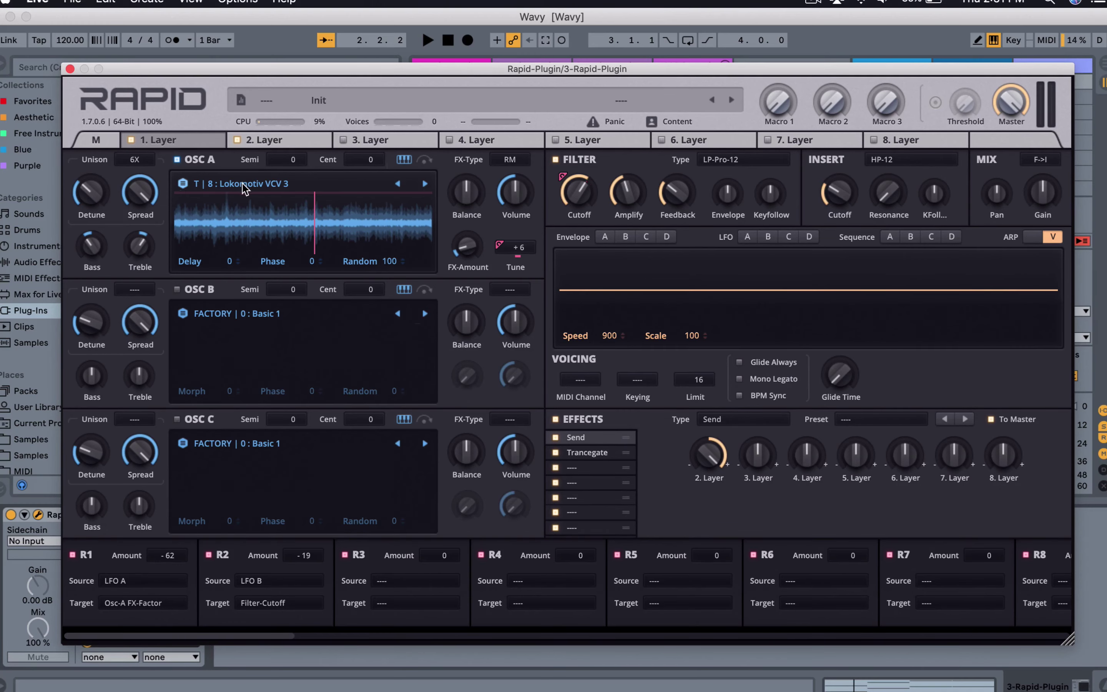
Step: From OSC A of track 3's Rapid, start adding wave files for import into the Test1 library
click(245, 185)
click(105, 296)
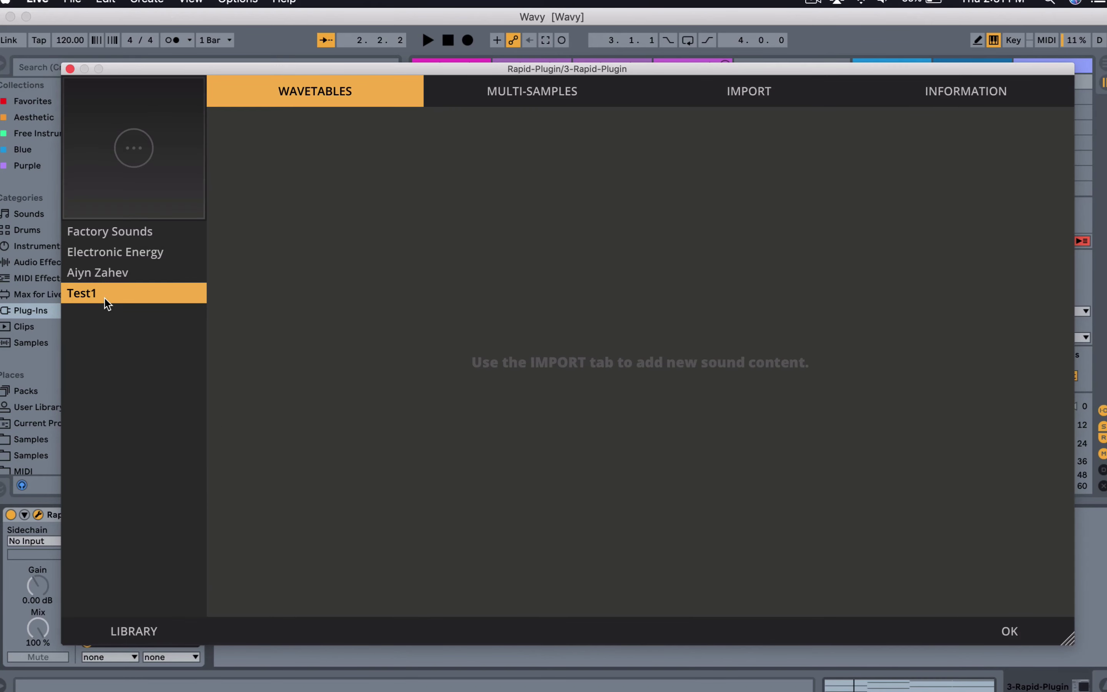
click(166, 625)
click(470, 460)
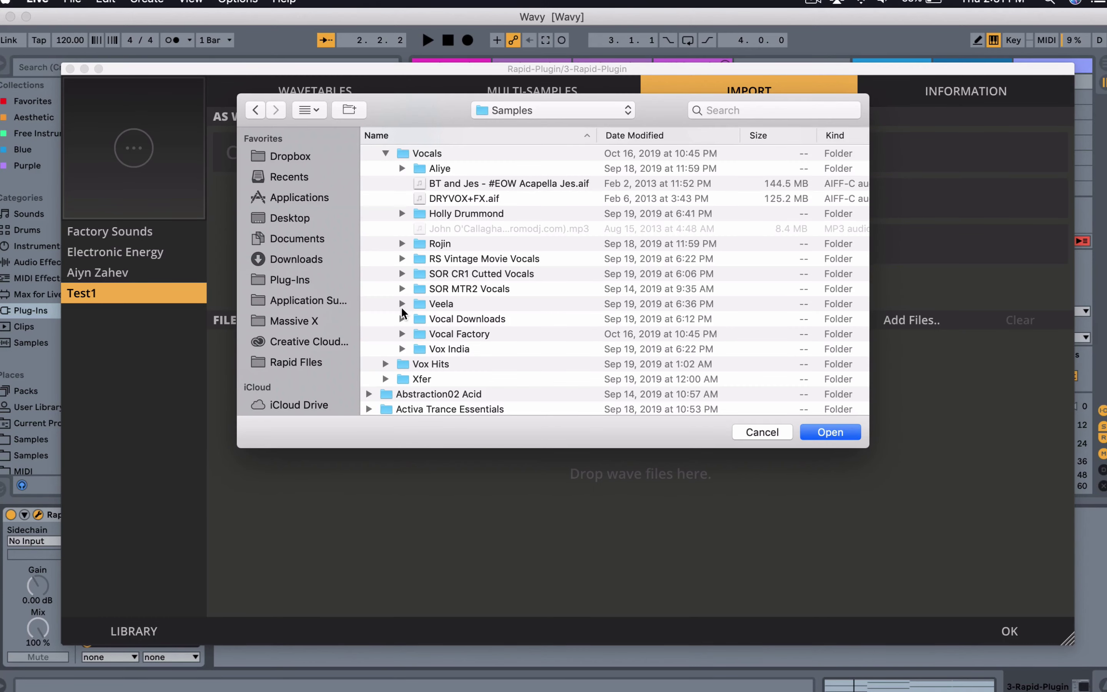
Step: Expand the Veela vocals folder, look through its CEbDDb subfolder and widen the file list's name column
click(402, 304)
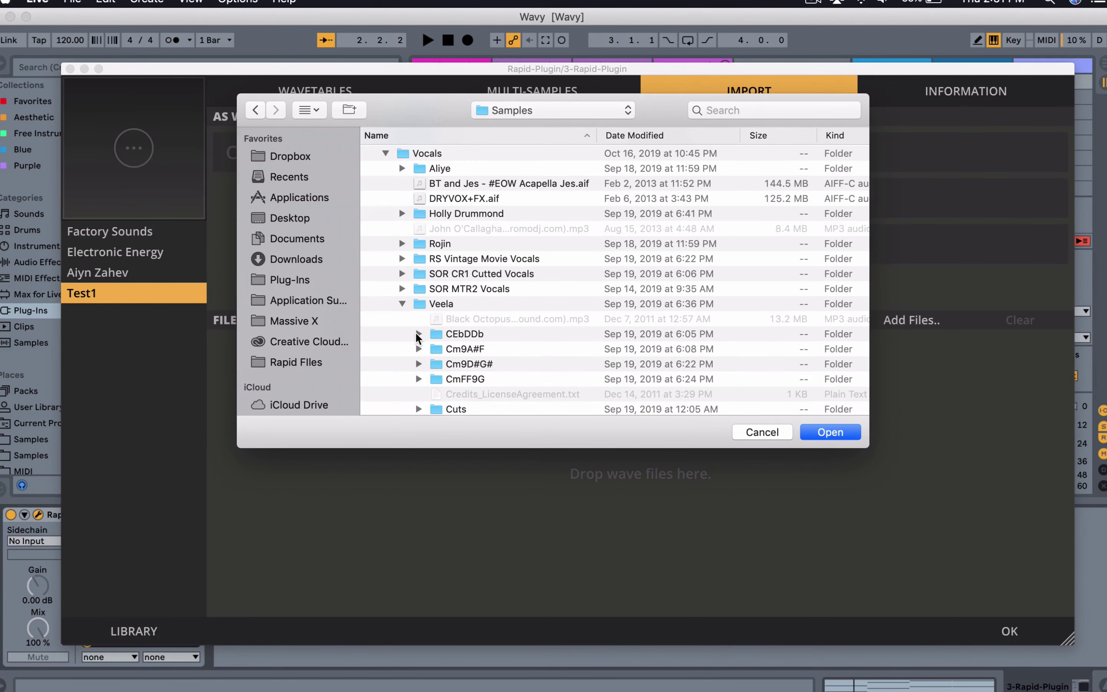
click(417, 334)
click(418, 334)
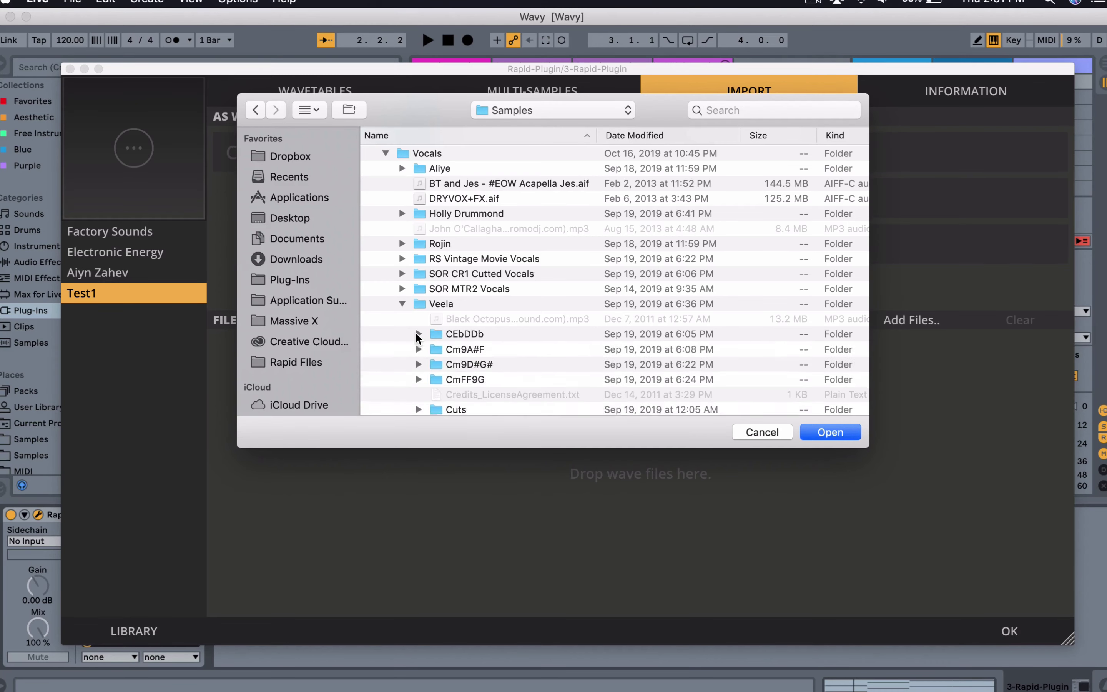
click(417, 336)
scroll(480, 365, down, 2)
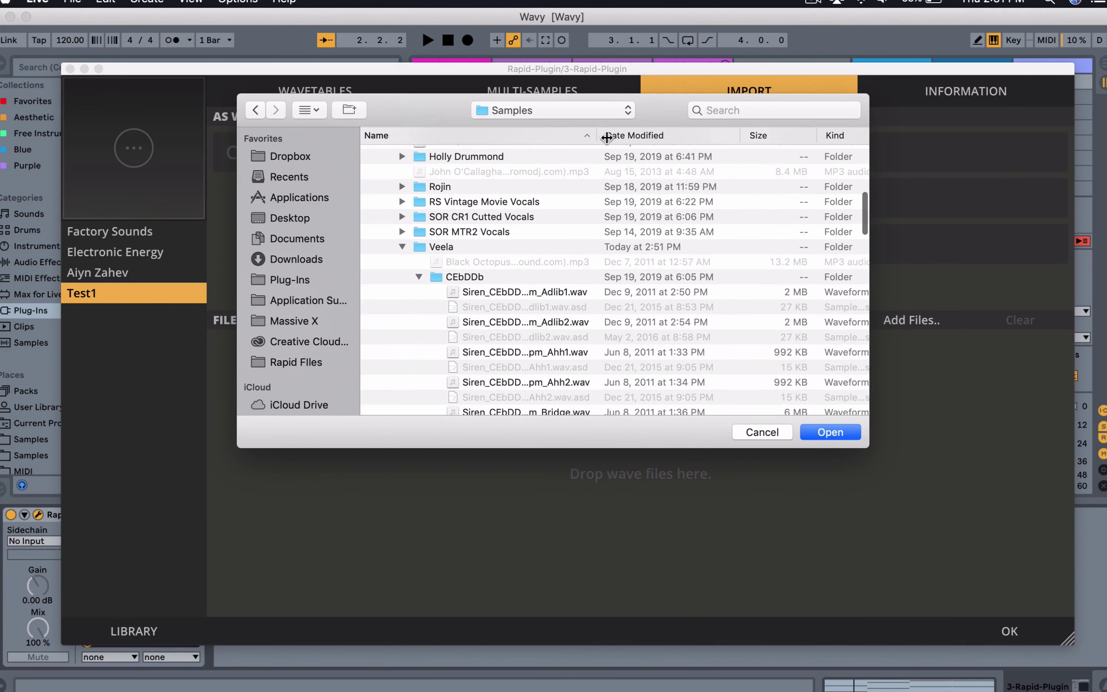
drag(606, 137, 706, 137)
click(418, 310)
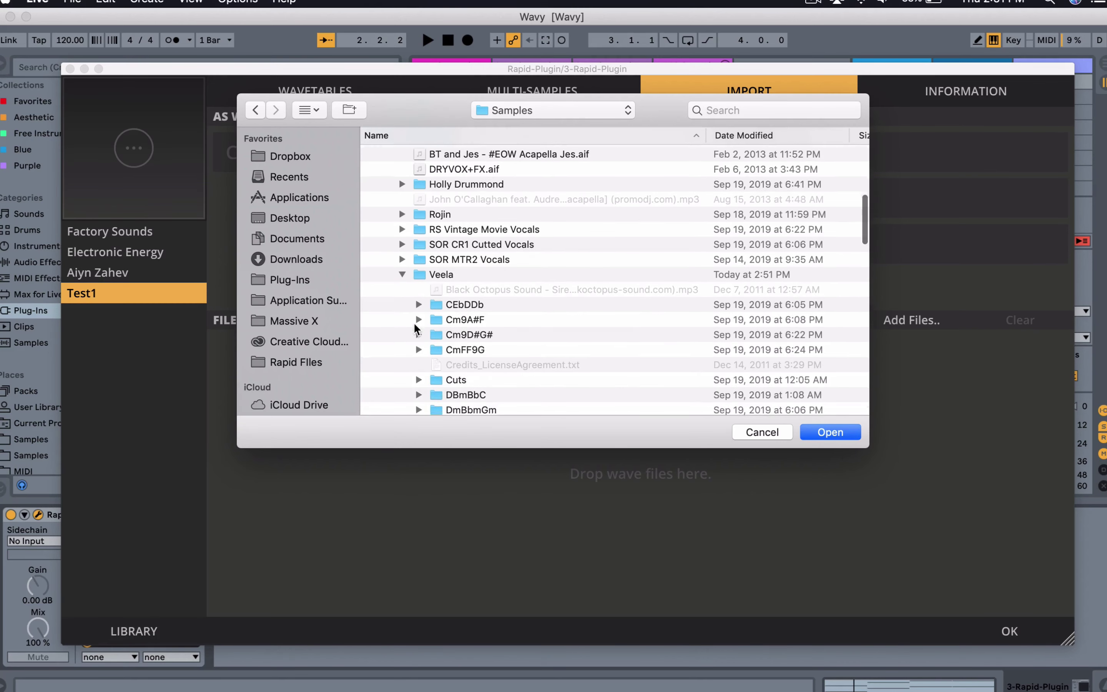
Step: Import Siren_Tones_Aah_C.wav from Veela's Tones folder into Test1 by Resynthesis, with category COMMON and root note C4
scroll(415, 328, down, 3)
scroll(417, 350, down, 9)
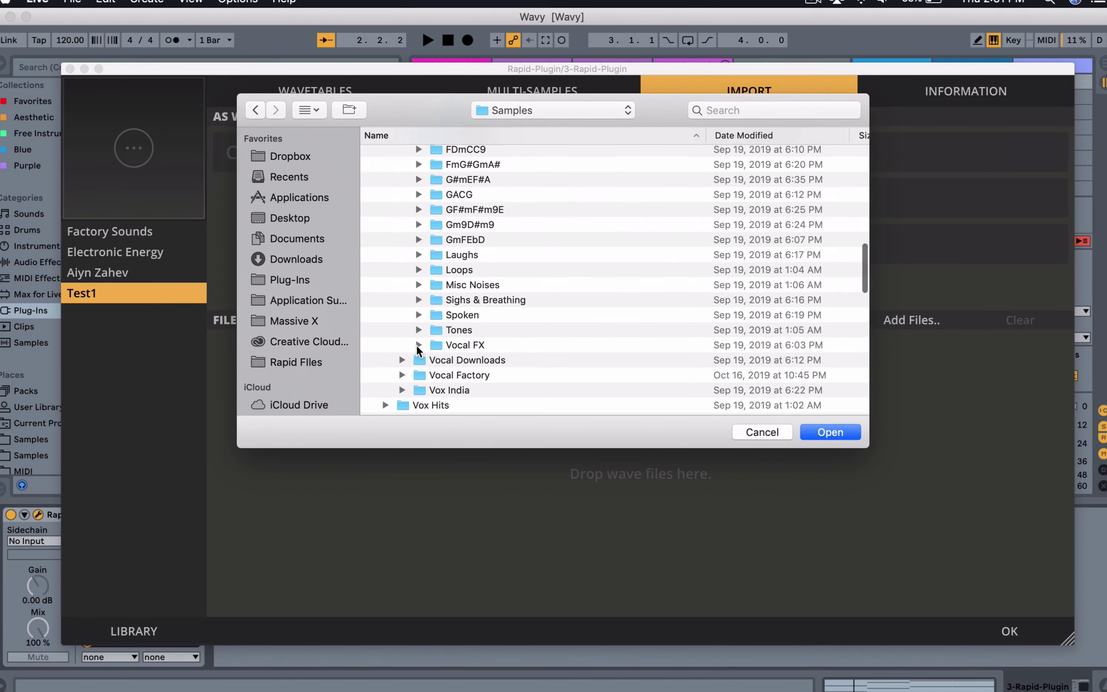
click(420, 327)
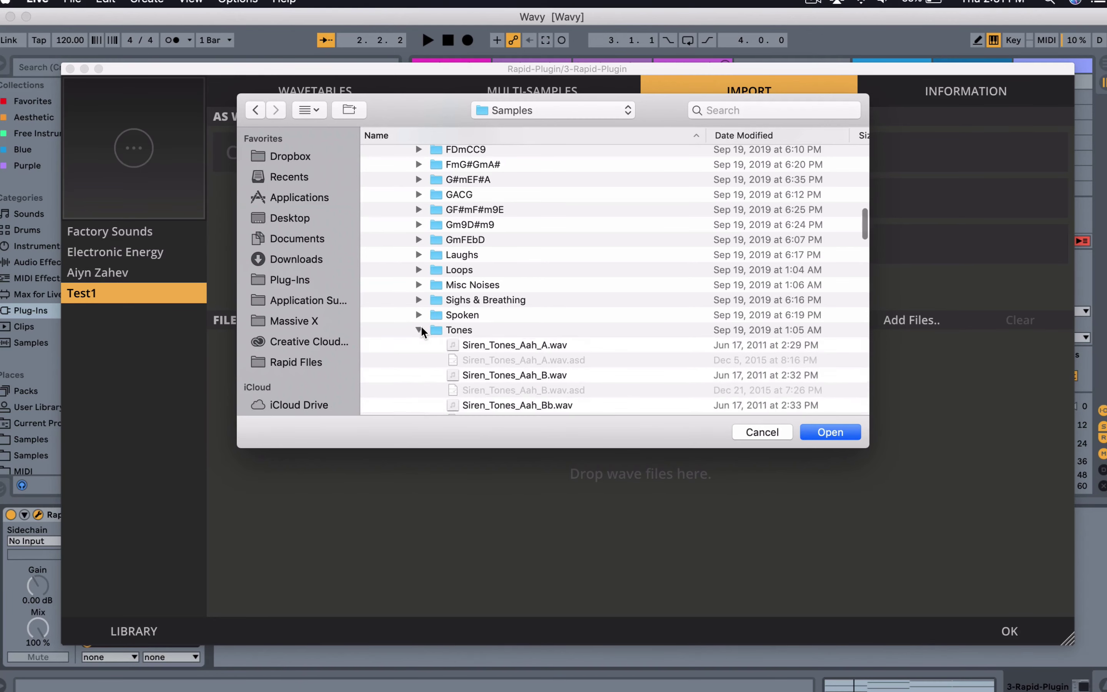
scroll(433, 342, down, 4)
double_click(515, 353)
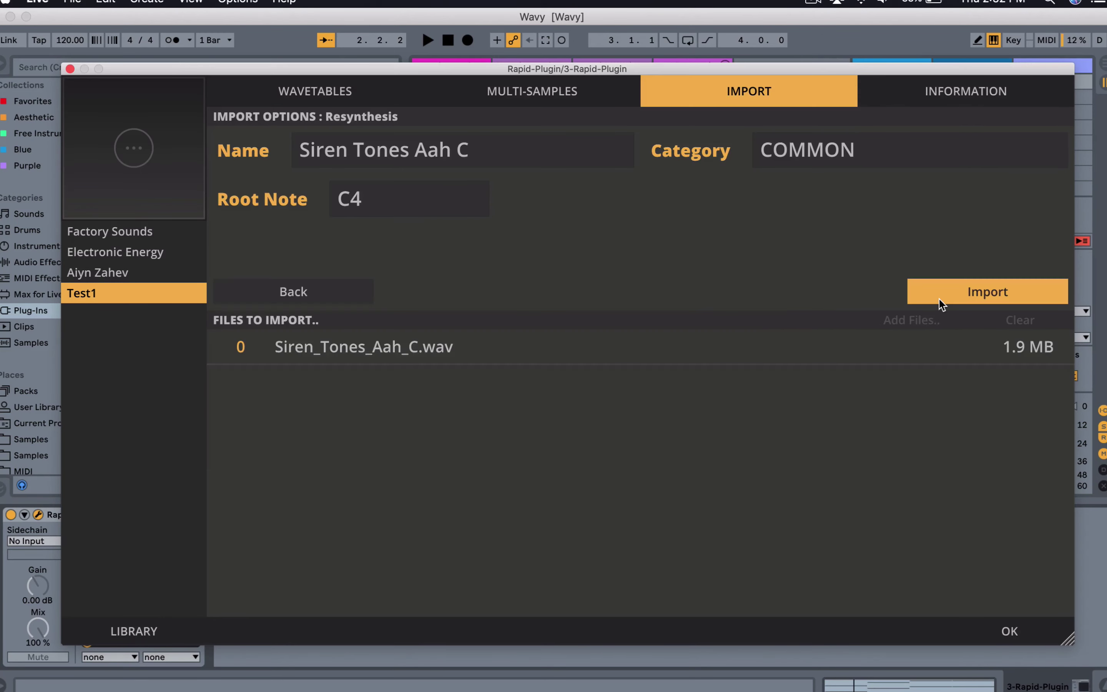
click(939, 299)
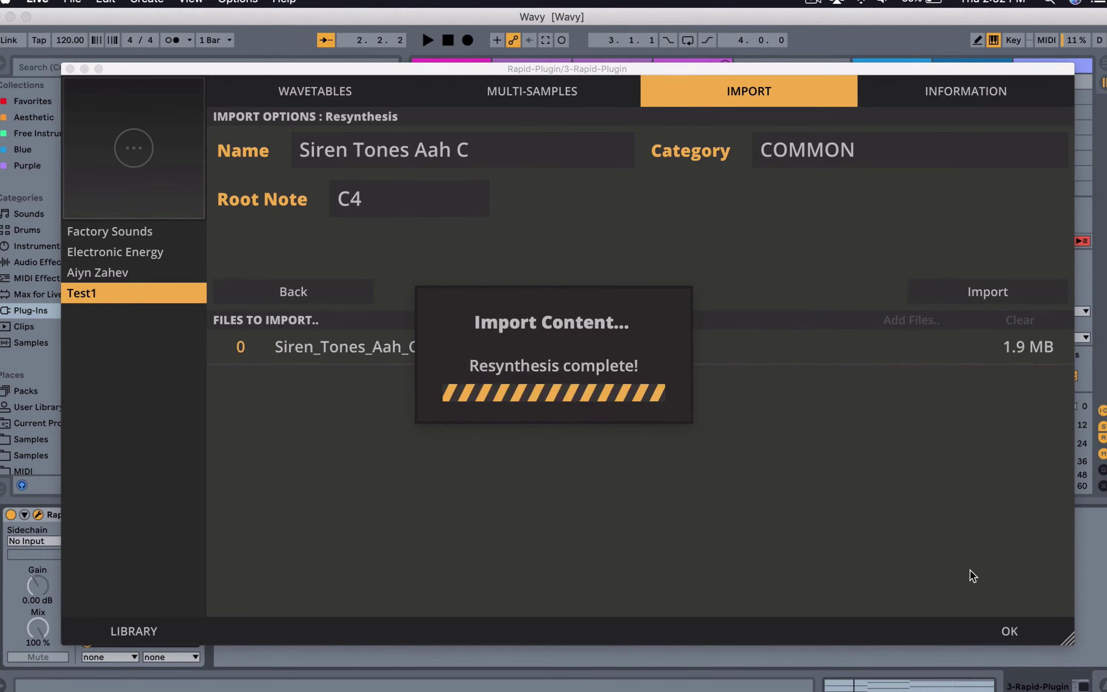
click(1009, 632)
Step: Start playback, raise OSC A's volume for the resynthesized vocal and close the Rapid window
key(space)
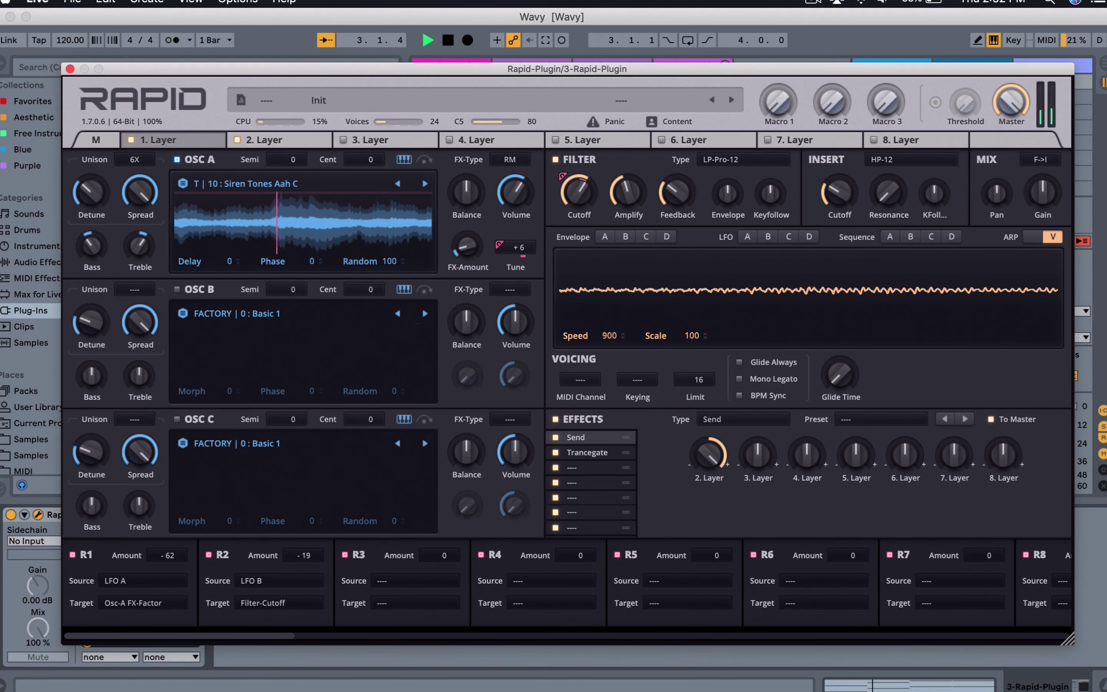
drag(517, 204, 516, 193)
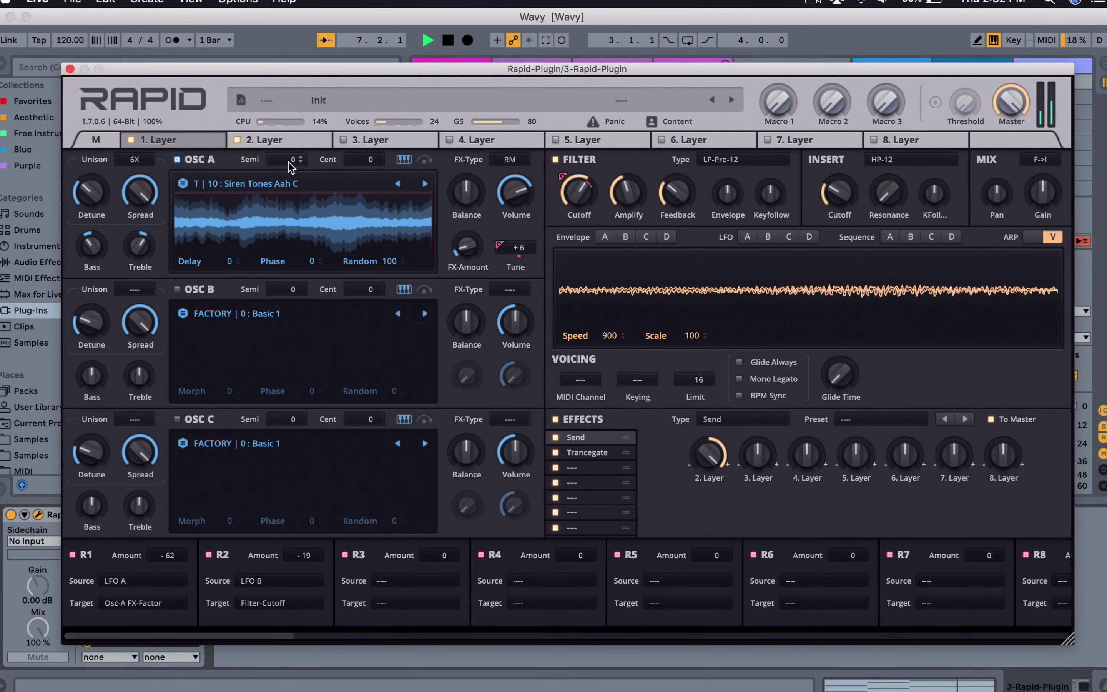
click(70, 69)
Step: Mute the 808 Core Kit track and raise the volume of track 3
click(678, 453)
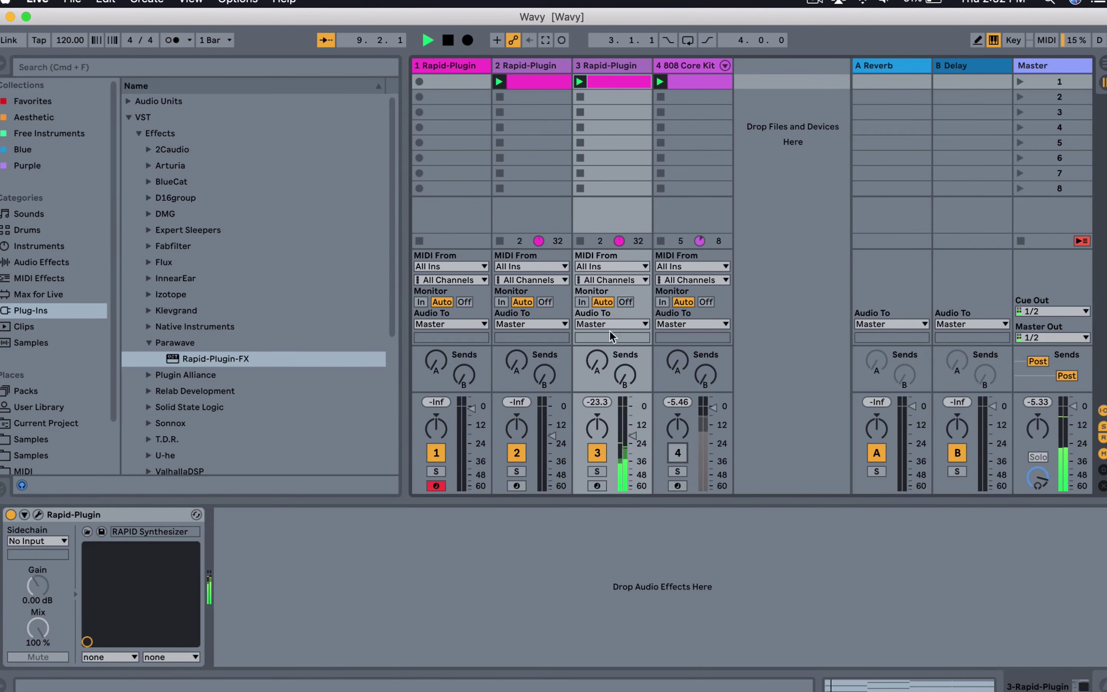
drag(633, 435, 632, 419)
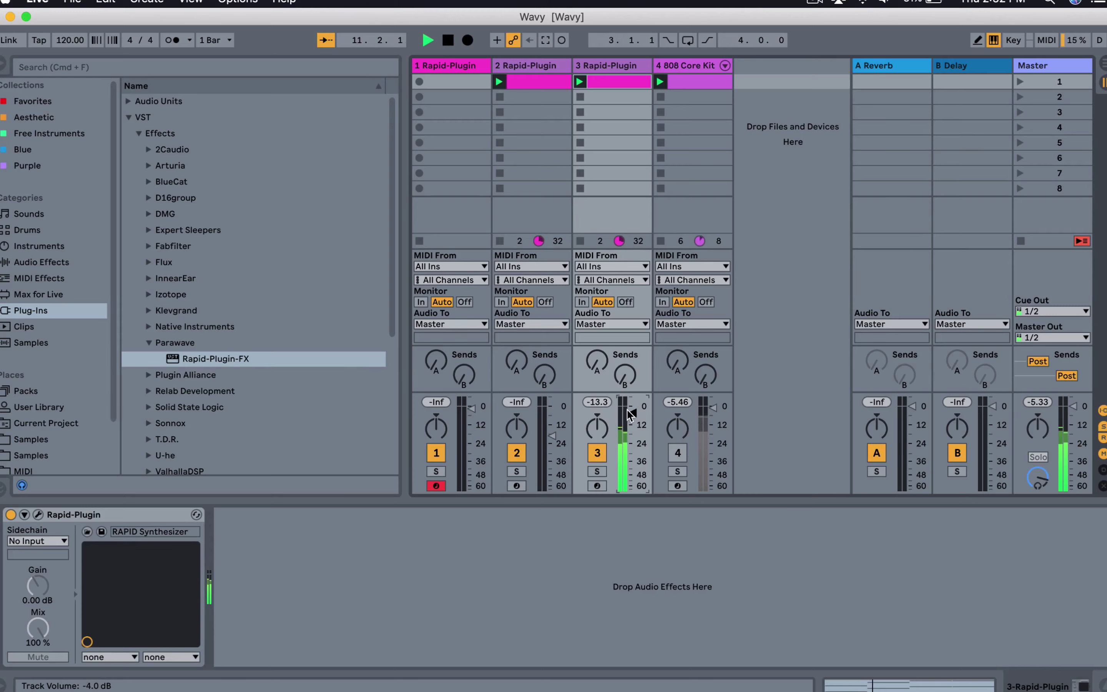
drag(632, 414, 633, 410)
Step: Reopen track 3's Rapid and start adding another wave file for import into Test1
click(38, 515)
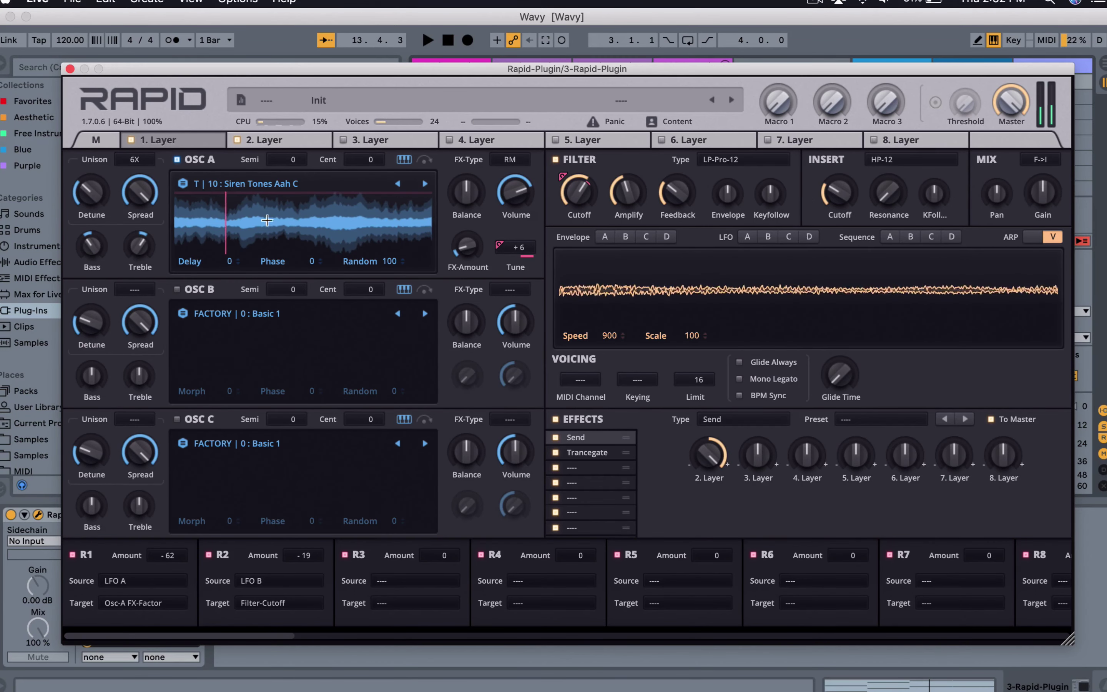
click(192, 183)
click(145, 621)
click(73, 598)
Step: Choose Siren_Cm9A#F_128bpm_I_Wont1.wav from the Cm9A#F folder in Veela
click(419, 217)
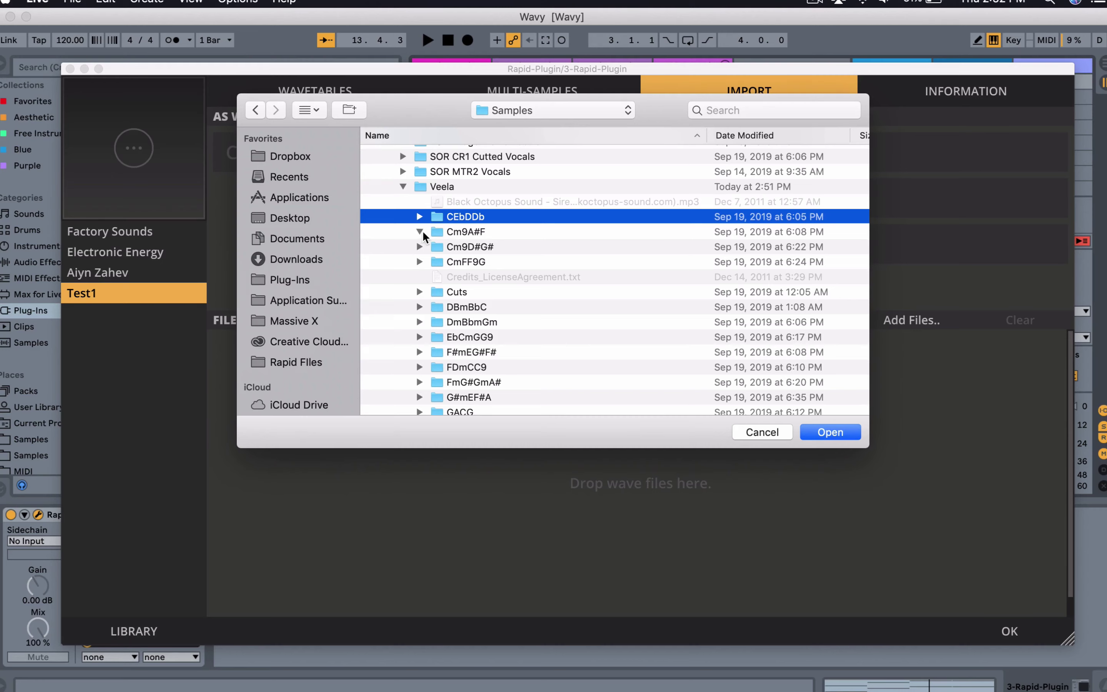
click(419, 231)
scroll(534, 306, down, 5)
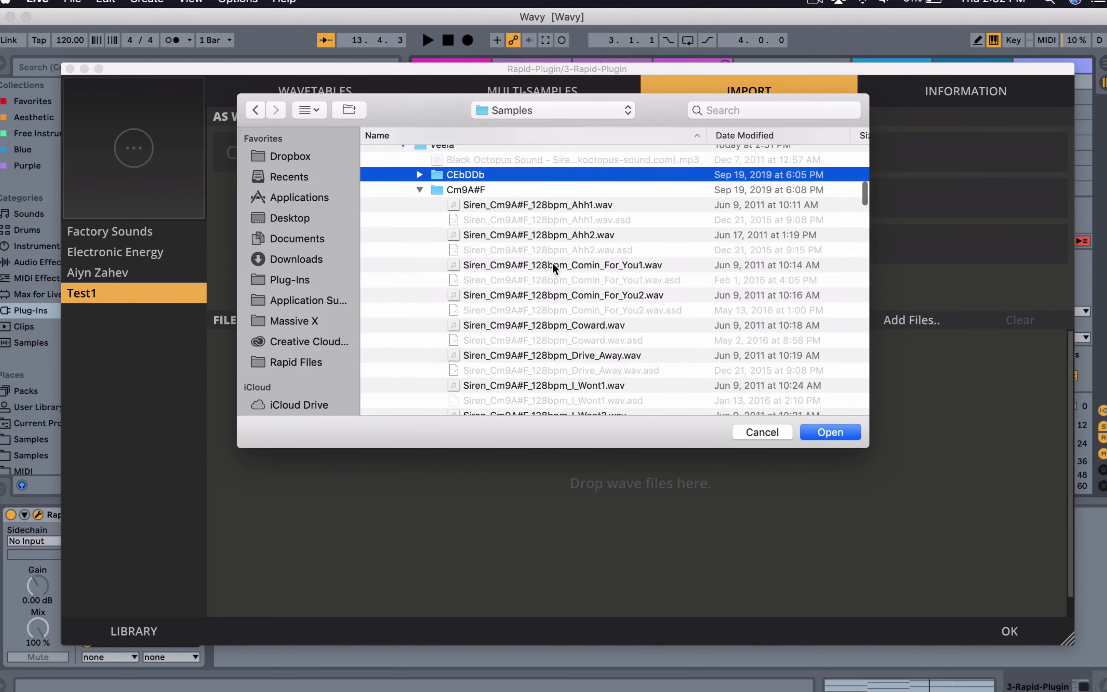
scroll(543, 312, down, 2)
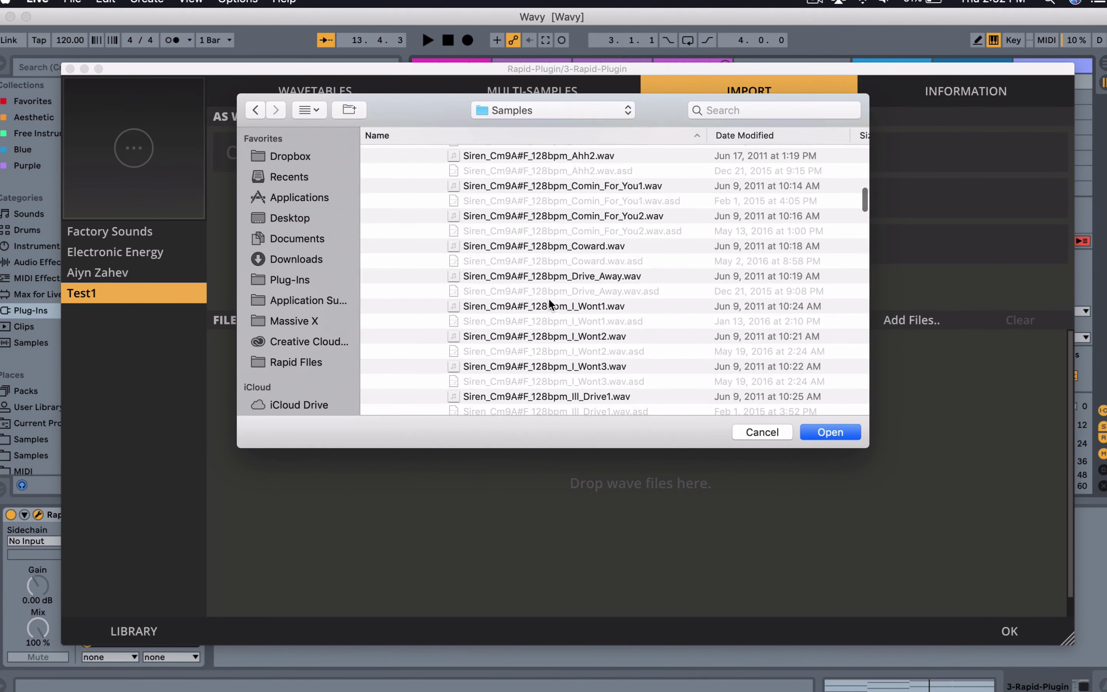
double_click(554, 308)
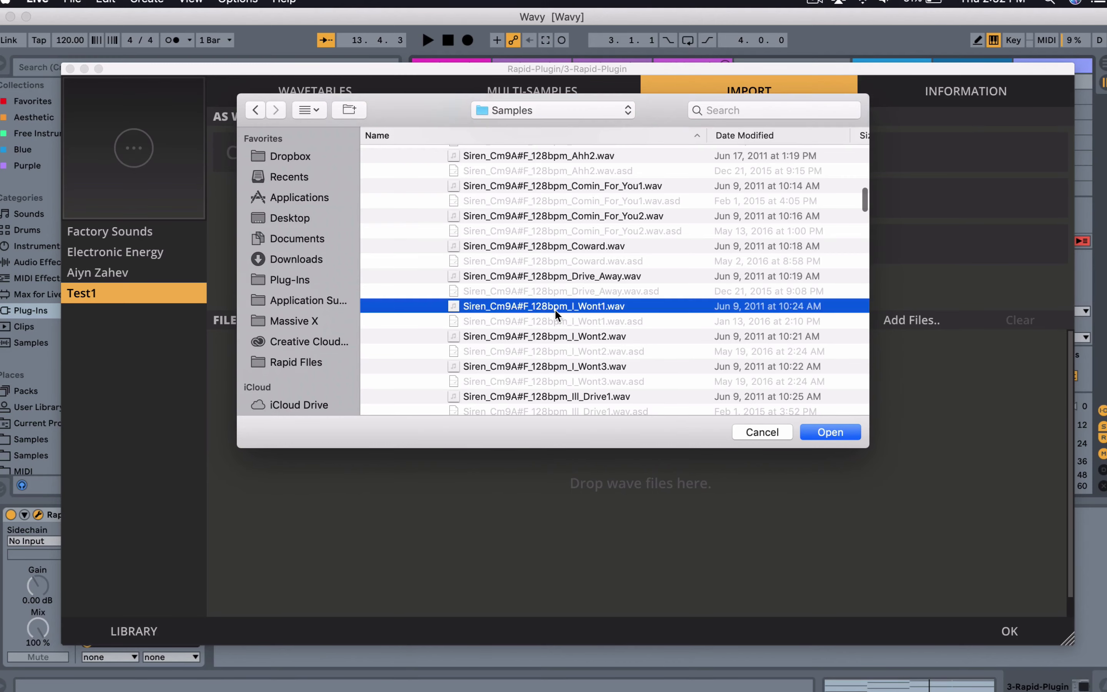
Step: Import Siren_Cm9A#F_128bpm_I_Wont1.wav by resynthesis with root note C4 for OSC A and audition it in playback
click(724, 249)
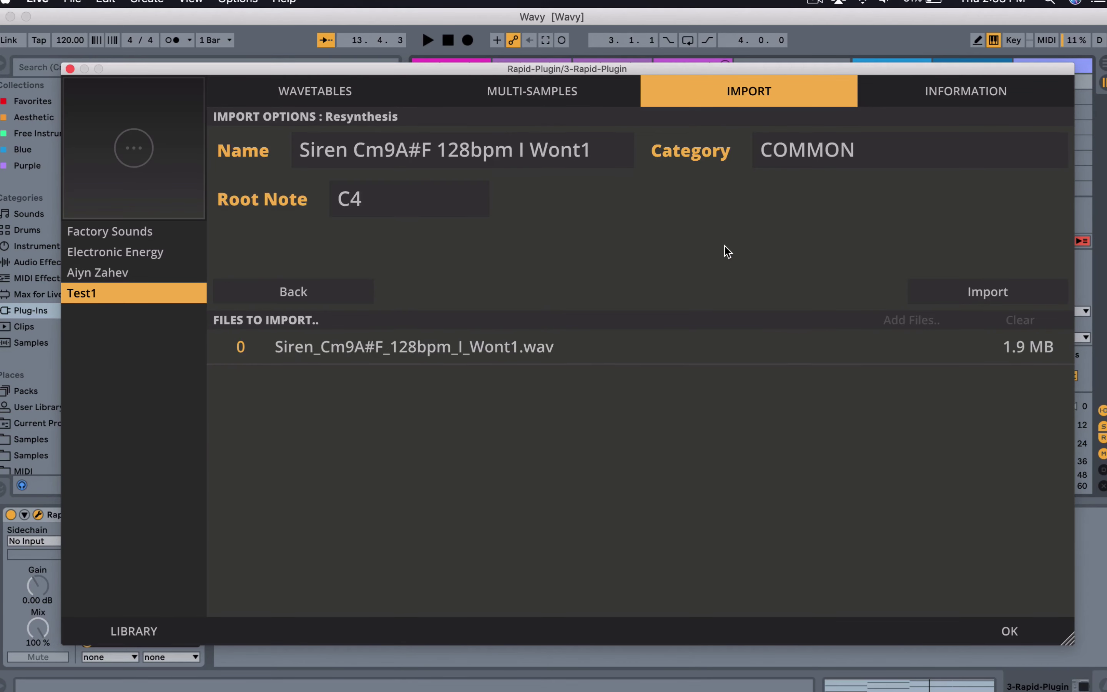
click(945, 301)
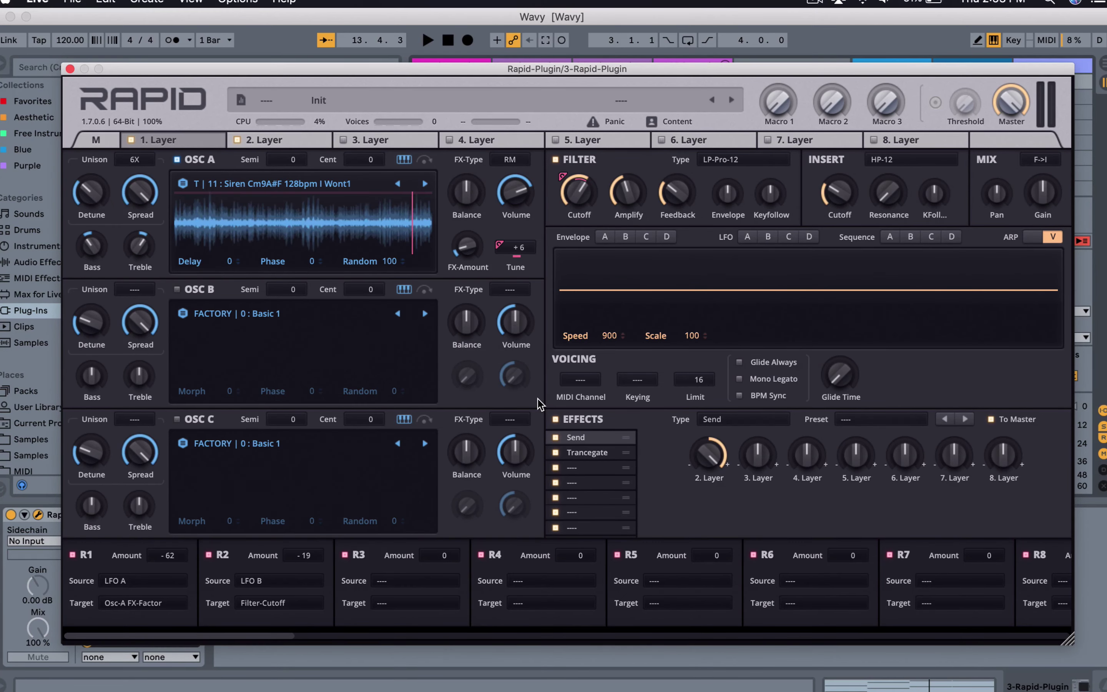
key(space)
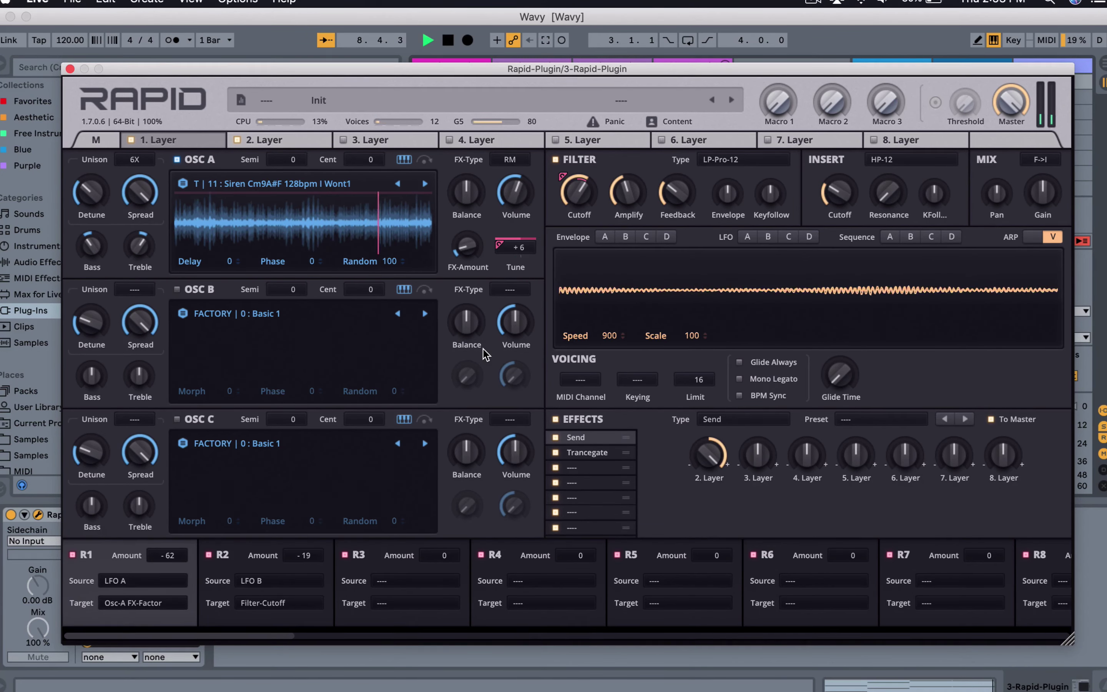
key(space)
Step: Import Lokomotiv_VCV.wav into Test1 by resynthesis with root note C4 for use in OSC B
click(182, 313)
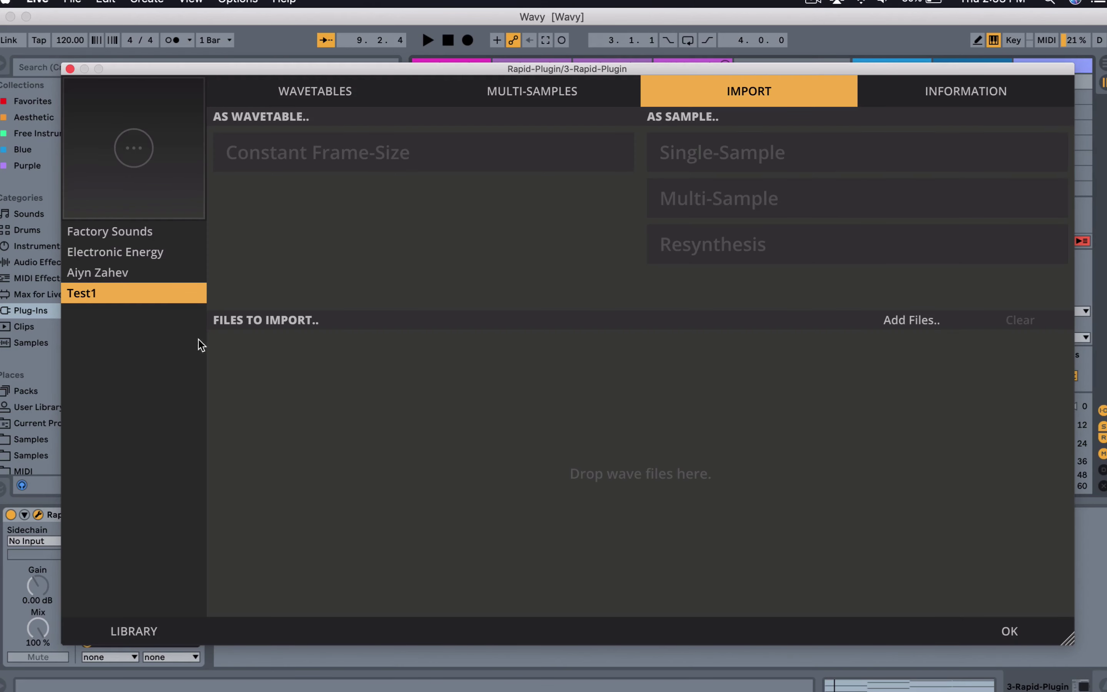
drag(115, 650, 369, 383)
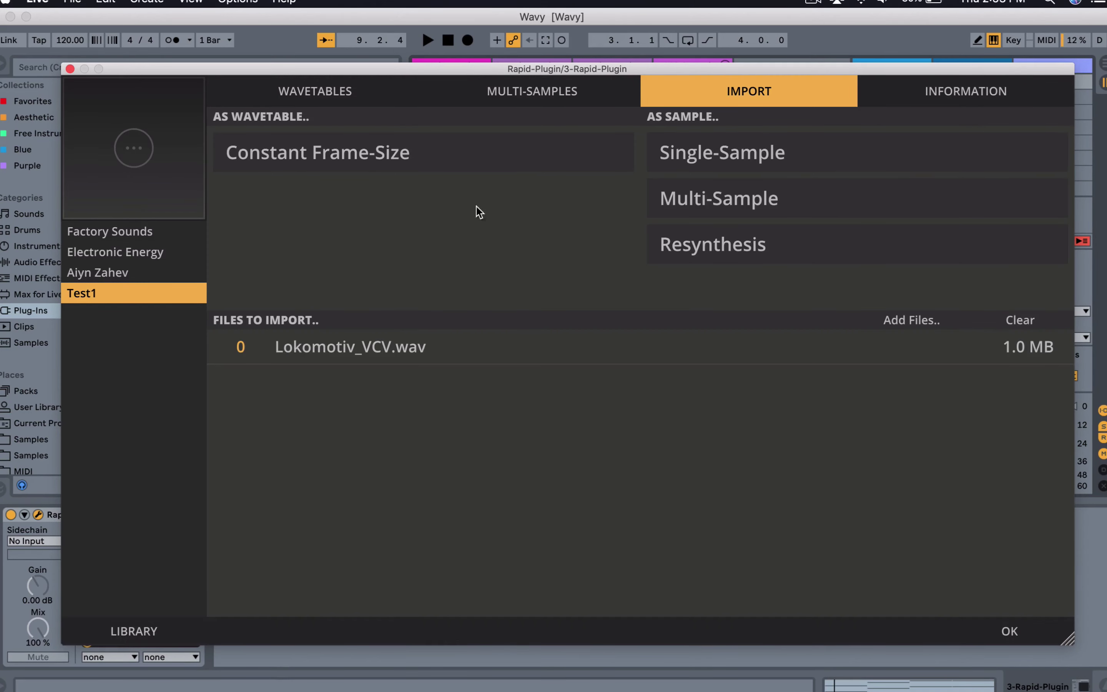
click(787, 253)
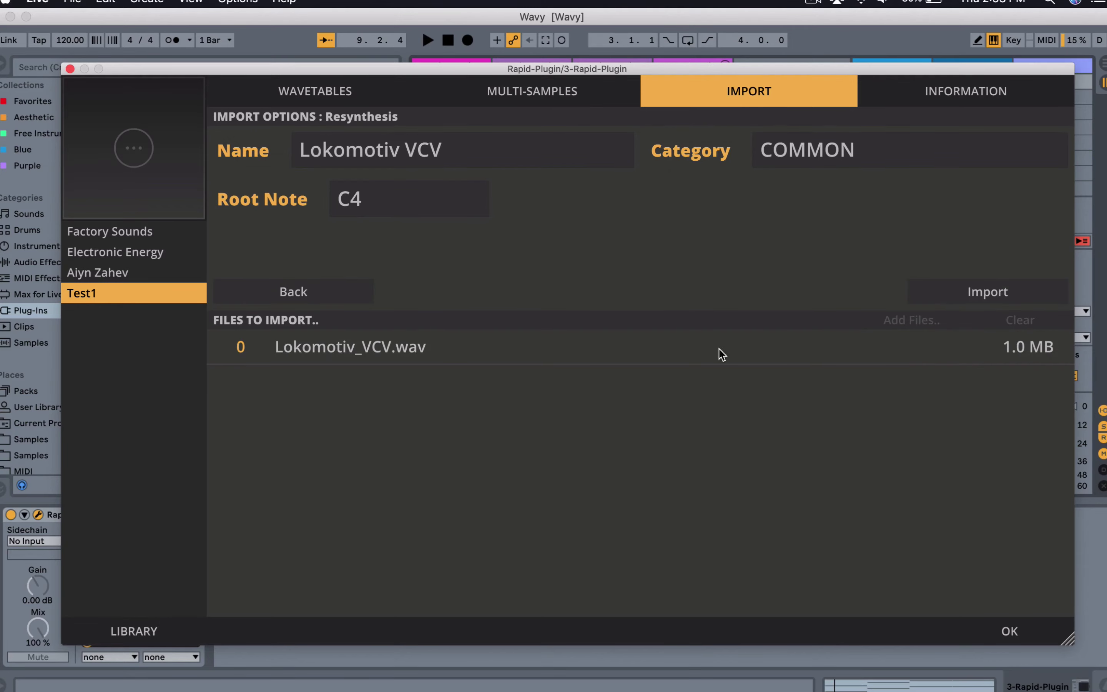
click(951, 293)
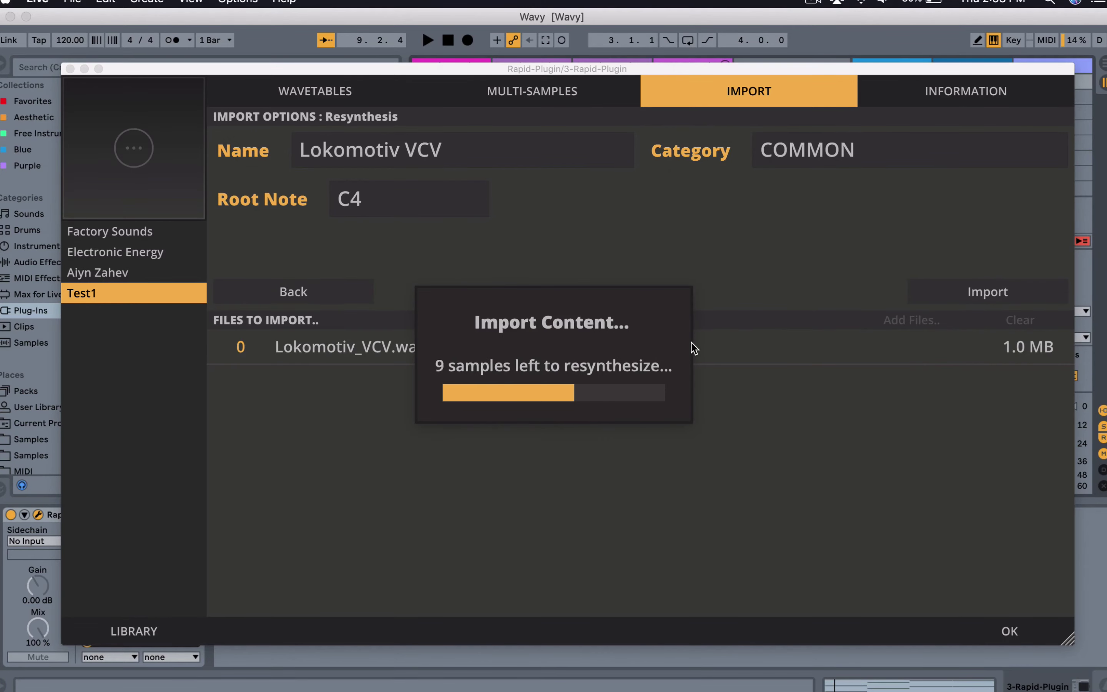
Step: Restart playback from the beginning and enable OSC B to layer the Lokomotiv sample with the vocal
key(space)
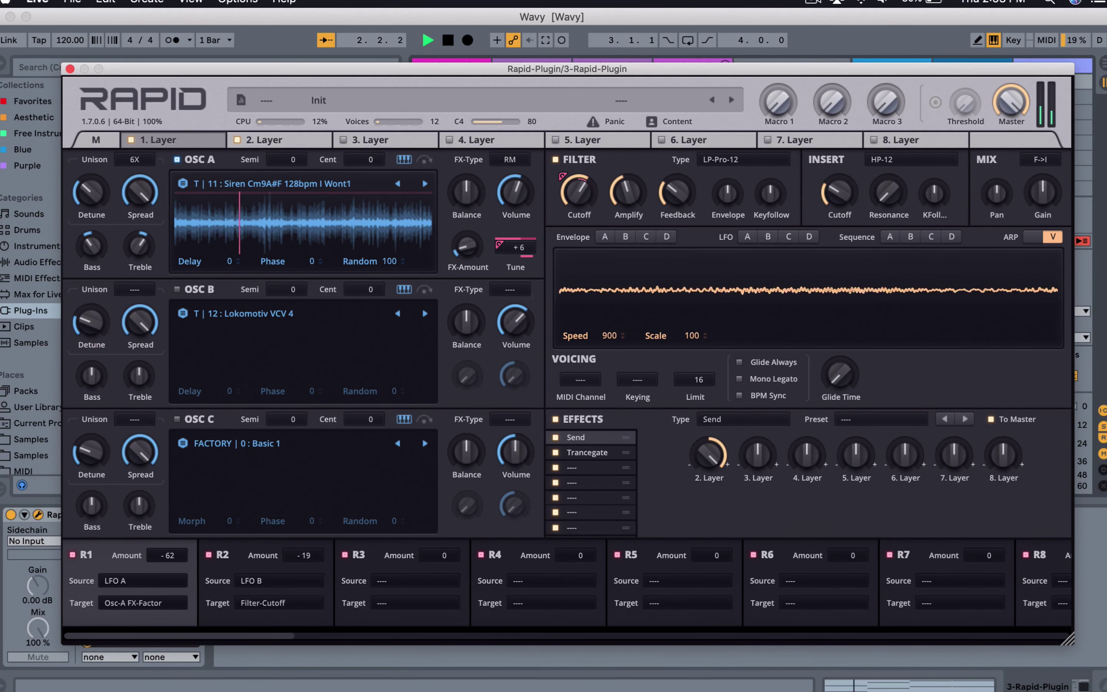
key(space)
key(space)
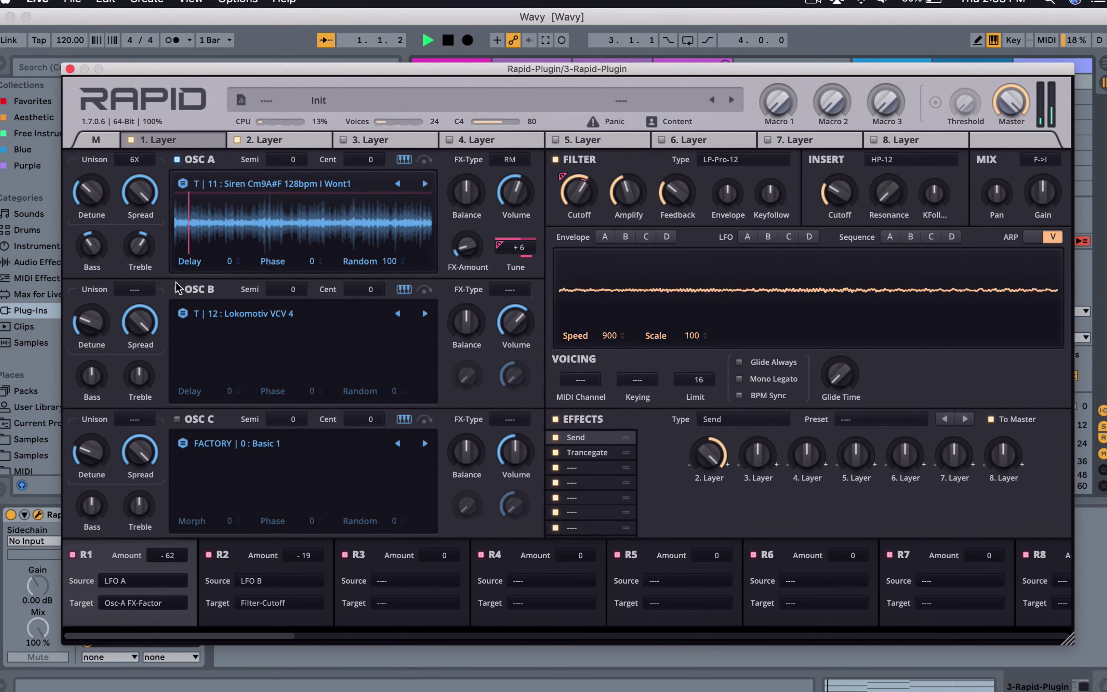
click(188, 290)
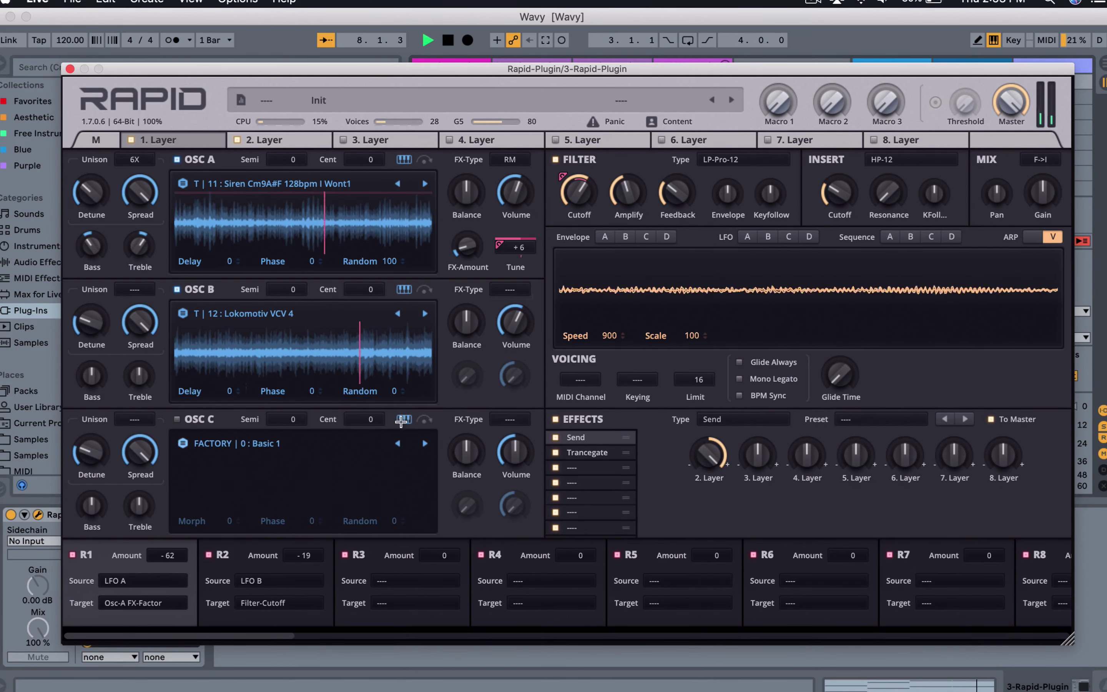
Step: Enable OSC C with the factory Basic 1 saw, lower its volume and set its unison to 6X
click(176, 419)
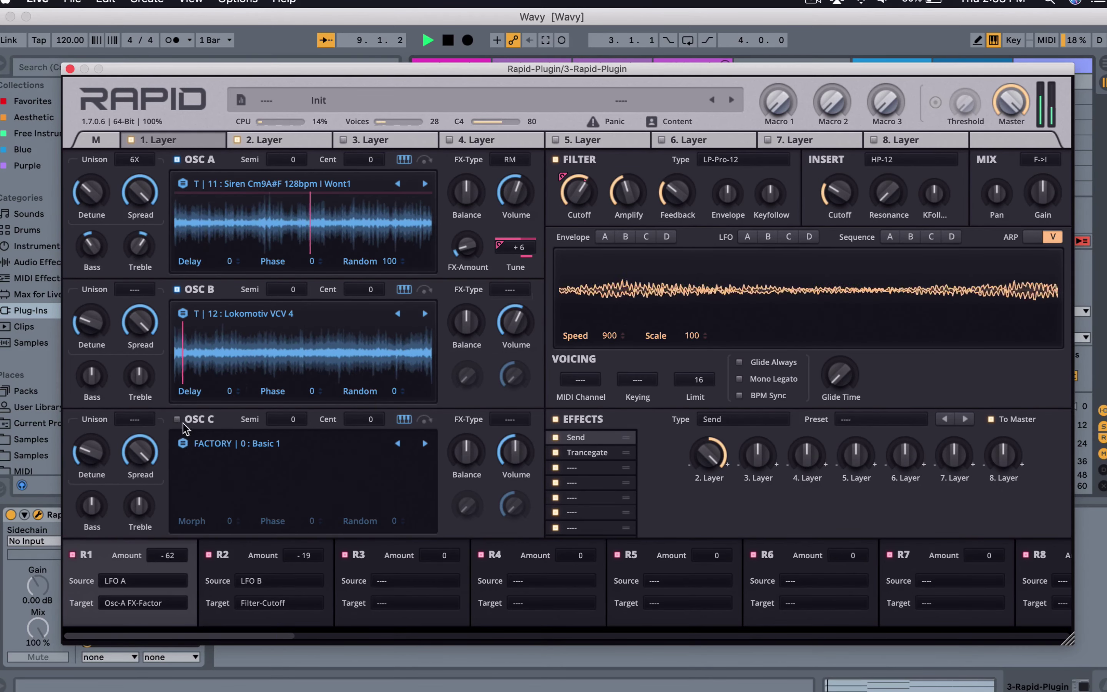
drag(515, 452, 486, 442)
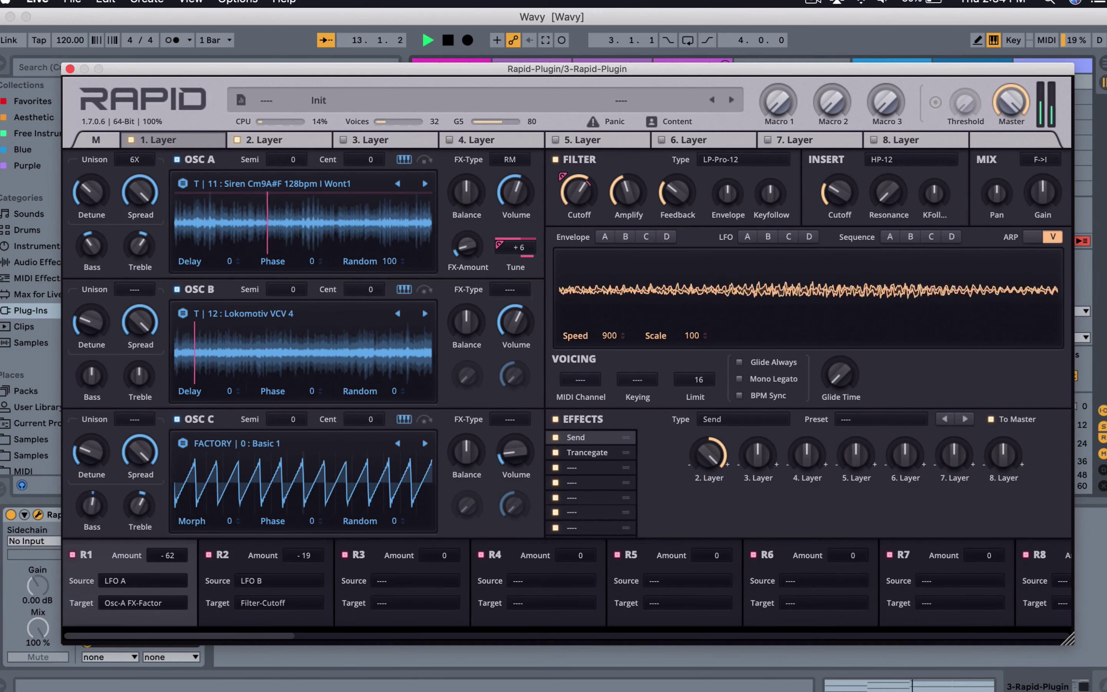
click(134, 419)
click(142, 524)
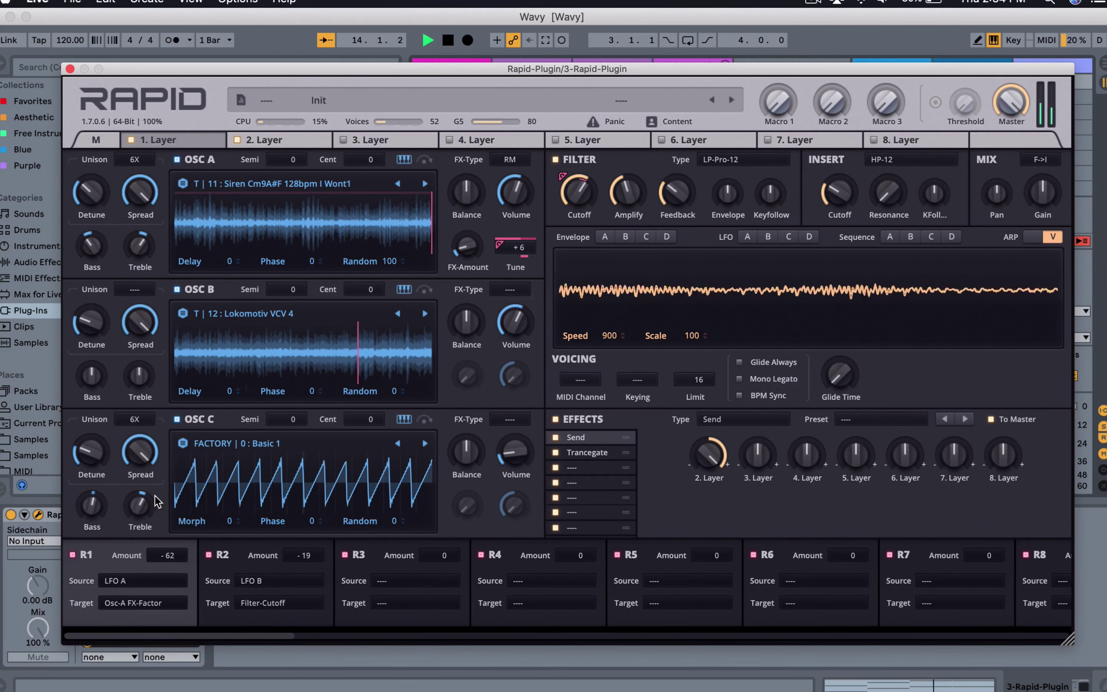